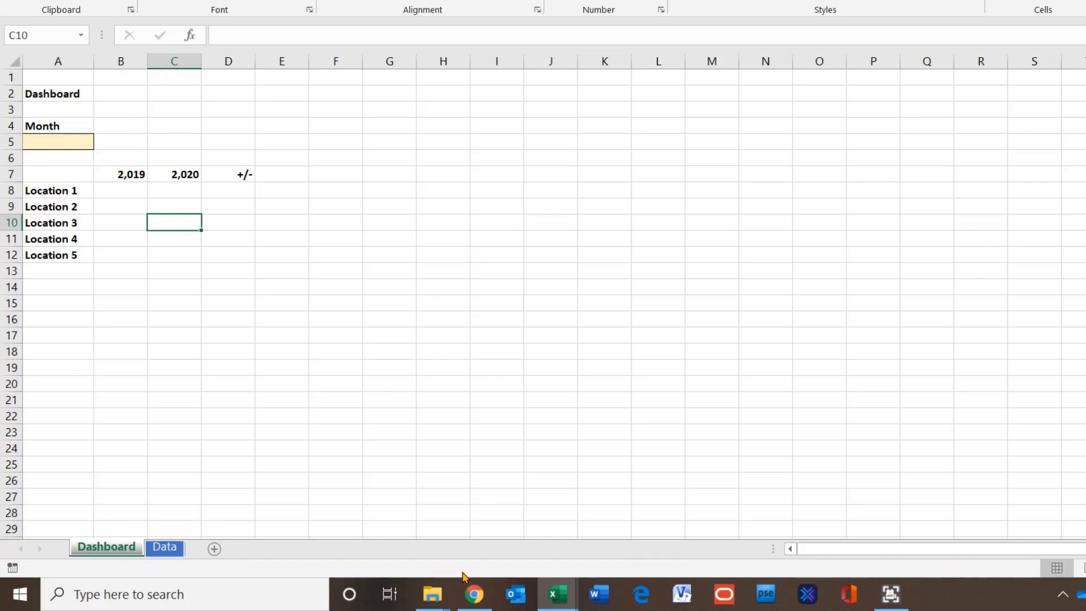
Switch to File Explorer and view the workbooks in the Sample Sales Folder inside Excel Video #5
{"action": "mouse_move", "coordinate": [432, 594]}
{"action": "left_click", "coordinate": [348, 525]}
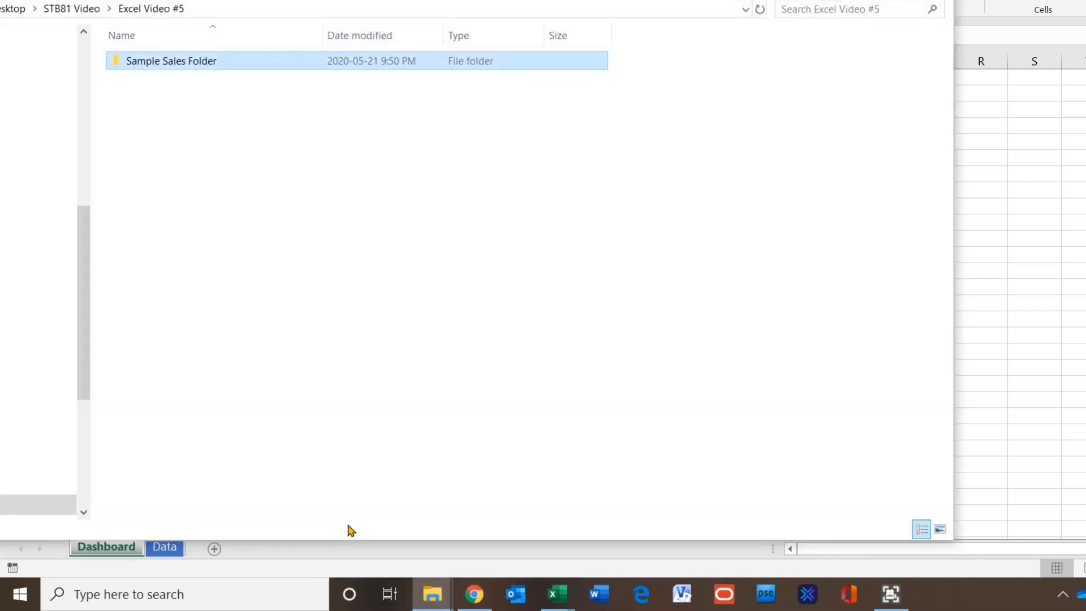
{"action": "mouse_move", "coordinate": [235, 70]}
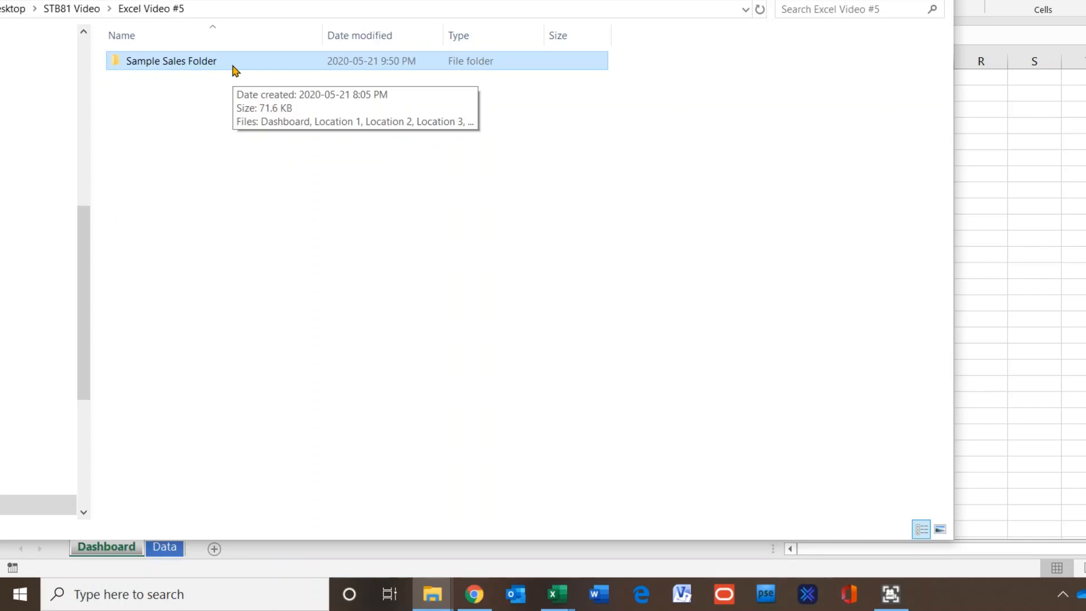
{"action": "double_click", "coordinate": [233, 64]}
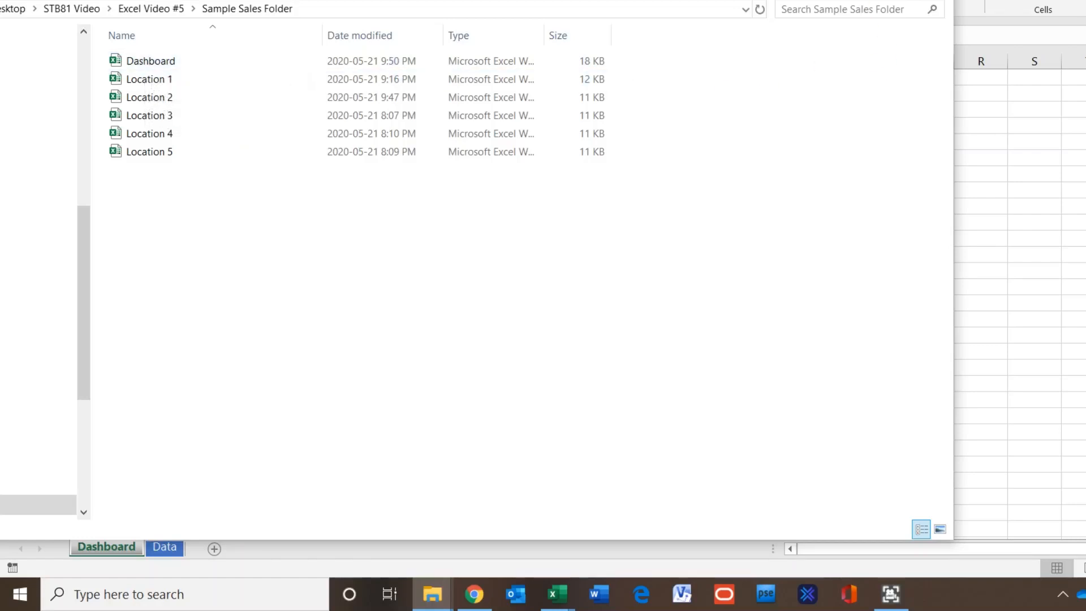
{"action": "left_click", "coordinate": [857, 1]}
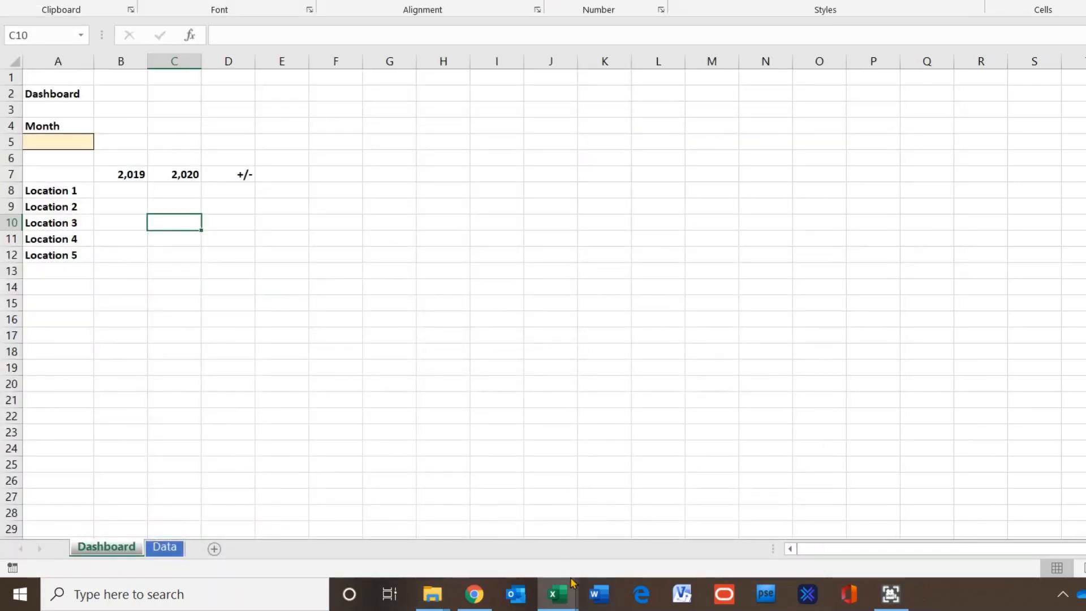
Look through the monthly sales tables in the Location 1, Location 2 and Location 3 workbooks, ending on the Dashboard workbook
{"action": "mouse_move", "coordinate": [568, 603]}
{"action": "left_click", "coordinate": [315, 550]}
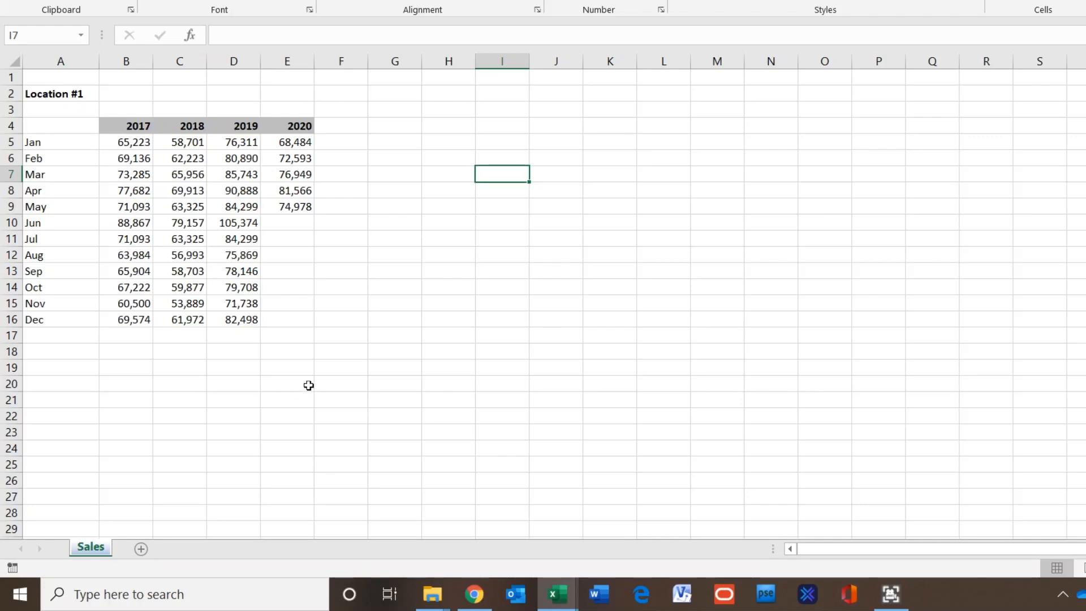
{"action": "left_click", "coordinate": [353, 334]}
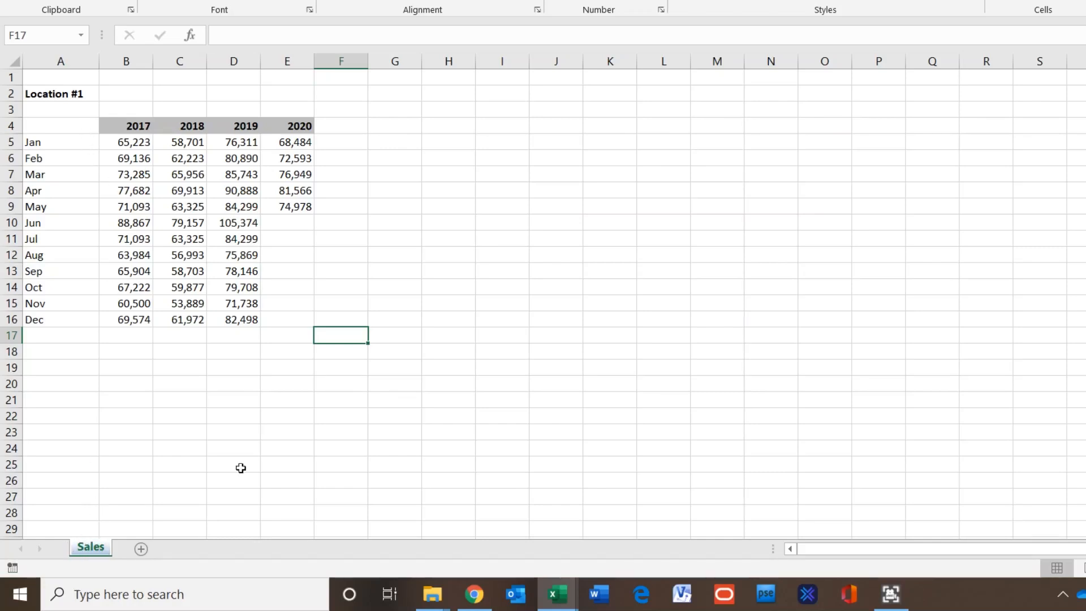
{"action": "left_click", "coordinate": [557, 594]}
{"action": "left_click", "coordinate": [453, 518]}
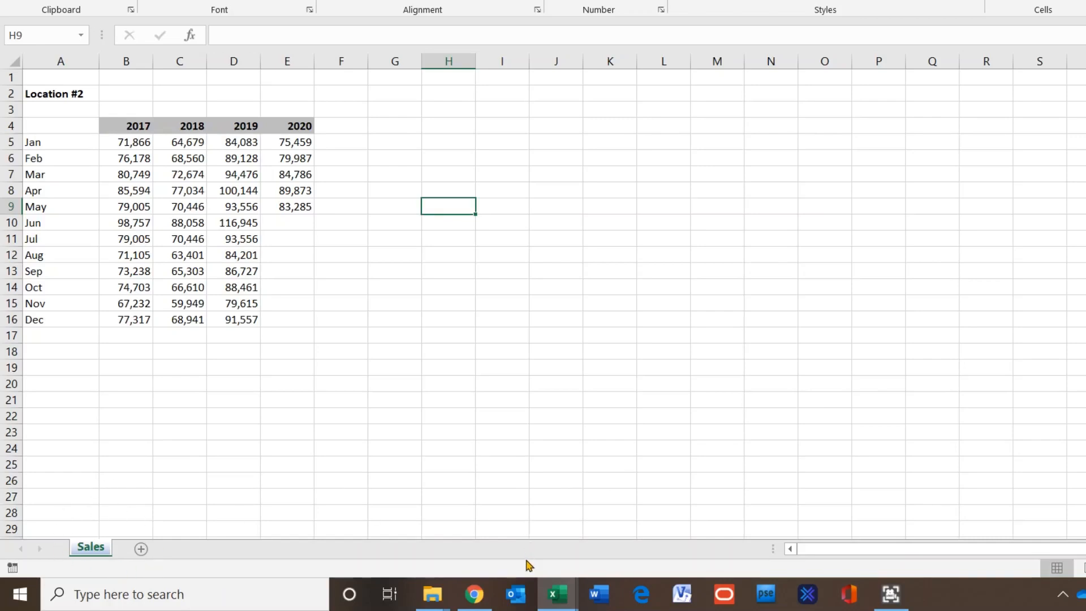
{"action": "left_click", "coordinate": [557, 593]}
{"action": "left_click", "coordinate": [600, 504]}
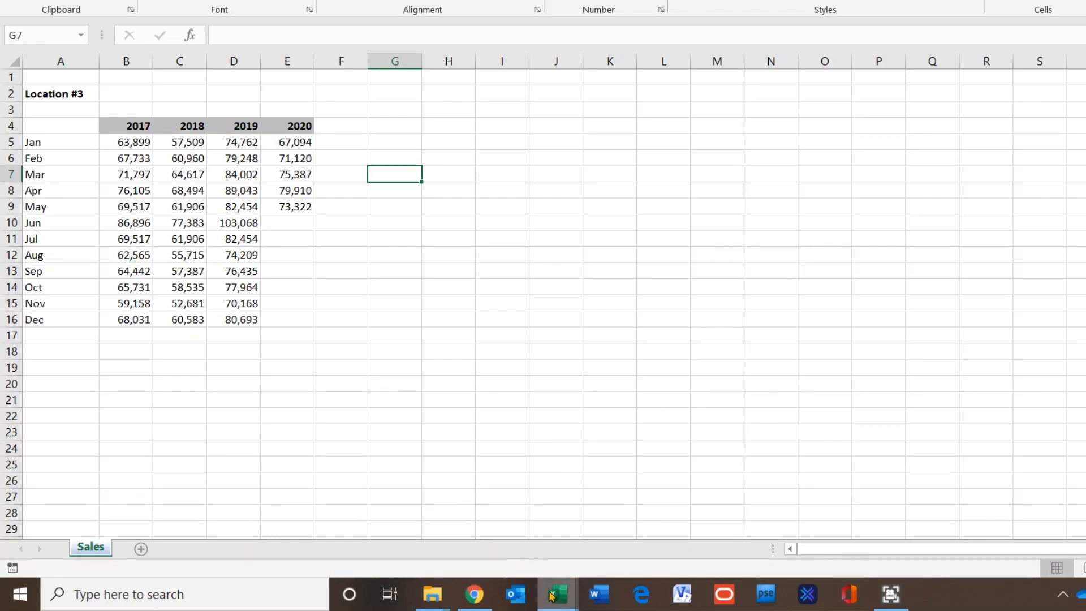
{"action": "mouse_move", "coordinate": [555, 596]}
{"action": "left_click", "coordinate": [141, 544]}
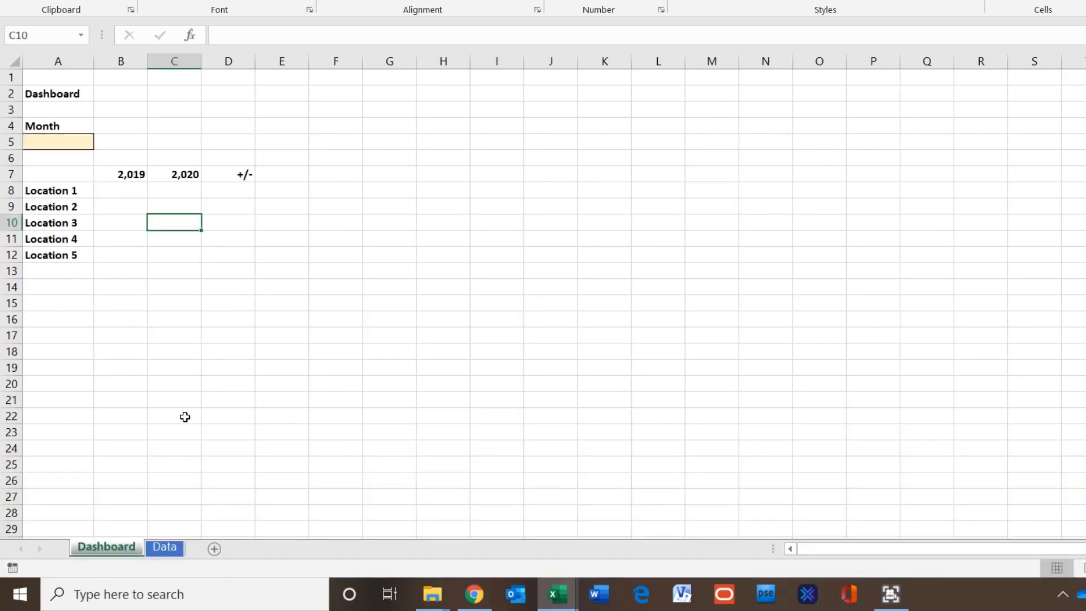
On the Data sheet, link the January 2020 cell for Location 1 (B7) to cell E5 of the Sales sheet in Location 1.xlsx
{"action": "left_click", "coordinate": [165, 547]}
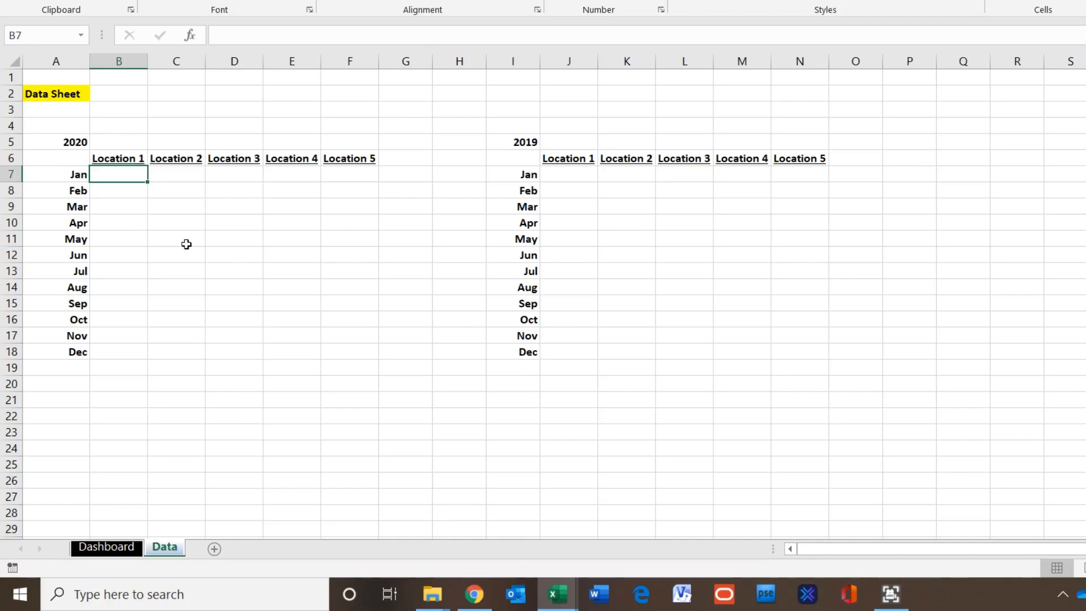
{"action": "type", "text": "="}
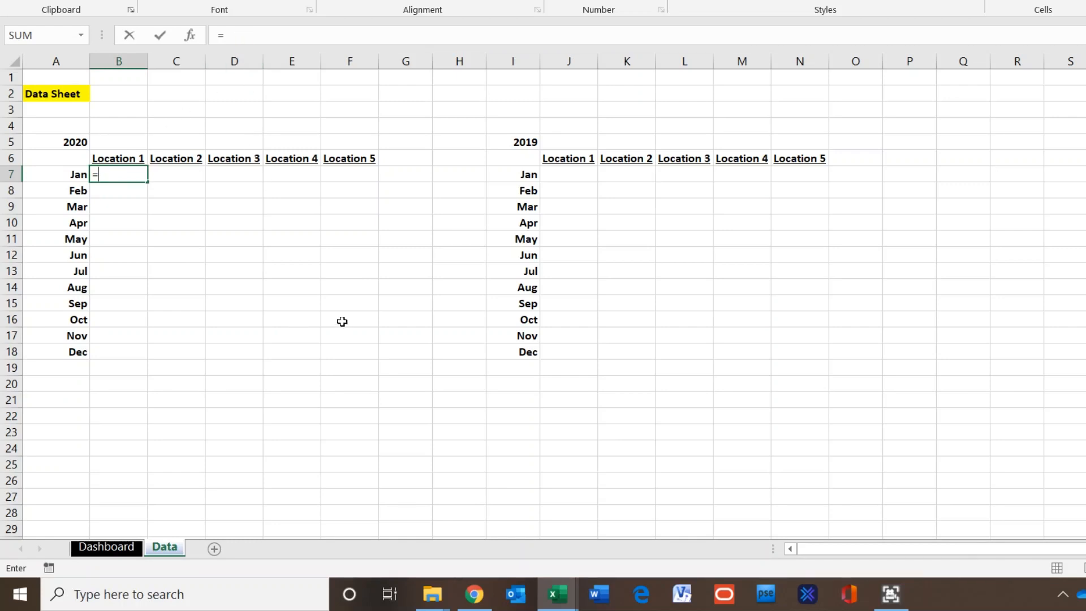
{"action": "mouse_move", "coordinate": [557, 594]}
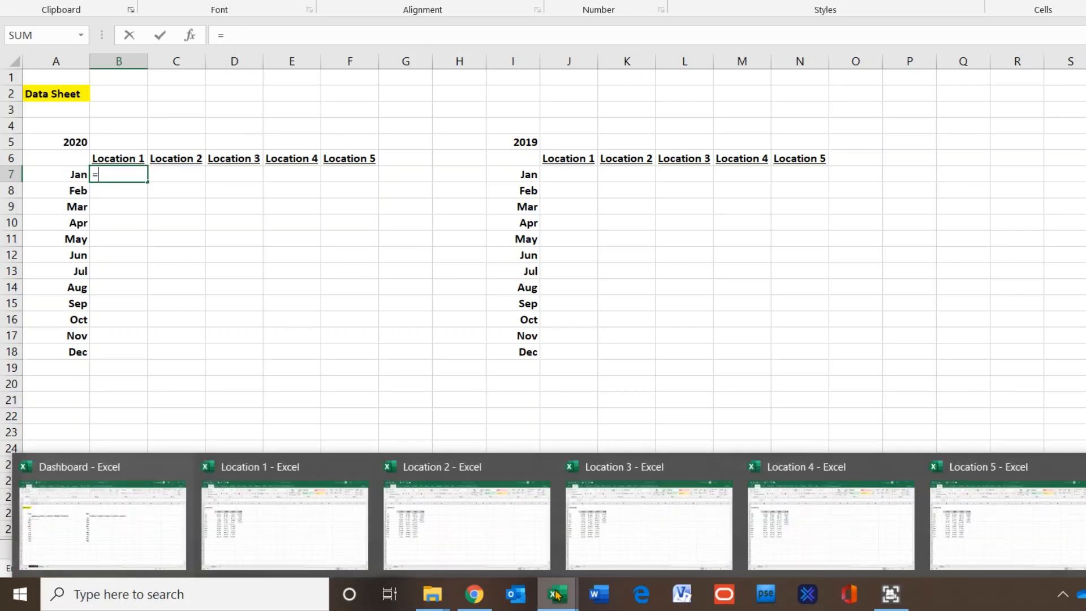
{"action": "left_click", "coordinate": [233, 538]}
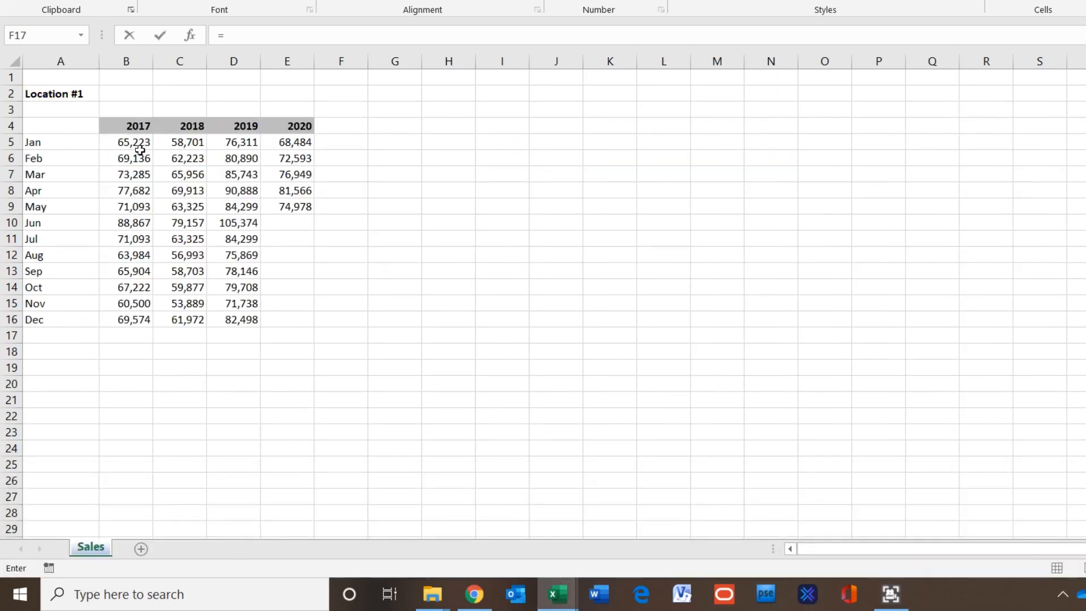
{"action": "left_click", "coordinate": [287, 146]}
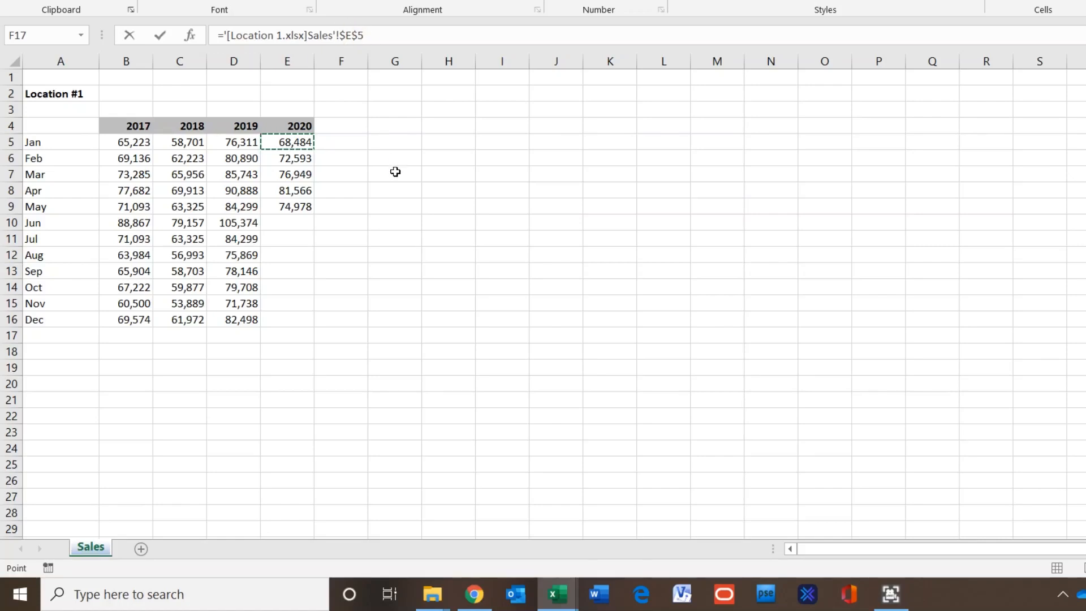
{"action": "key", "text": "Return"}
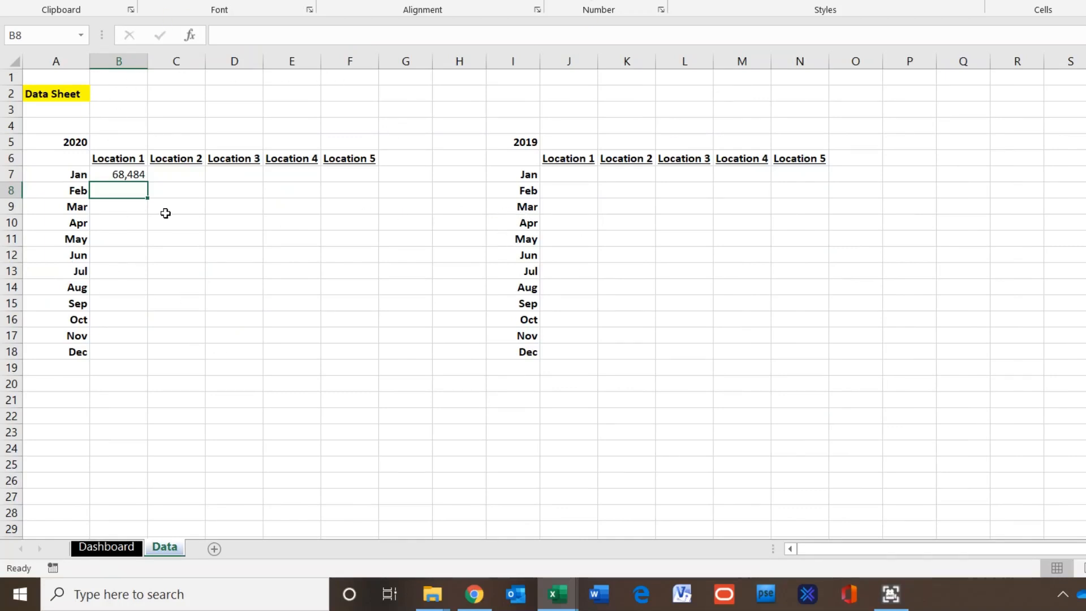
Examine the external link formula in cell B7 of the Data sheet and view its source workbook, Location 1
{"action": "left_click", "coordinate": [112, 176]}
{"action": "left_click", "coordinate": [171, 178]}
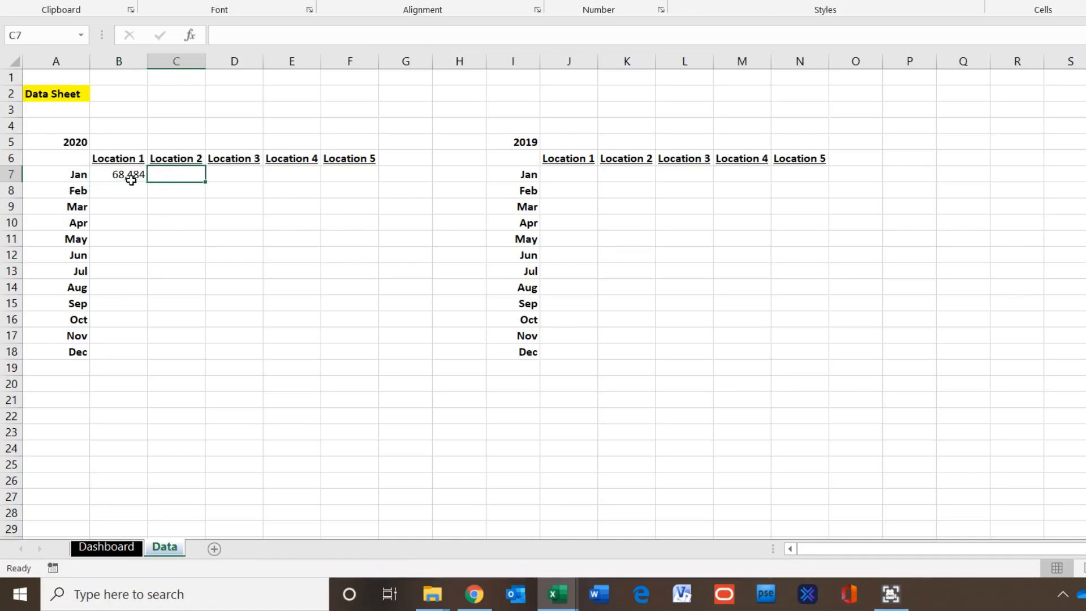
{"action": "left_click", "coordinate": [128, 178]}
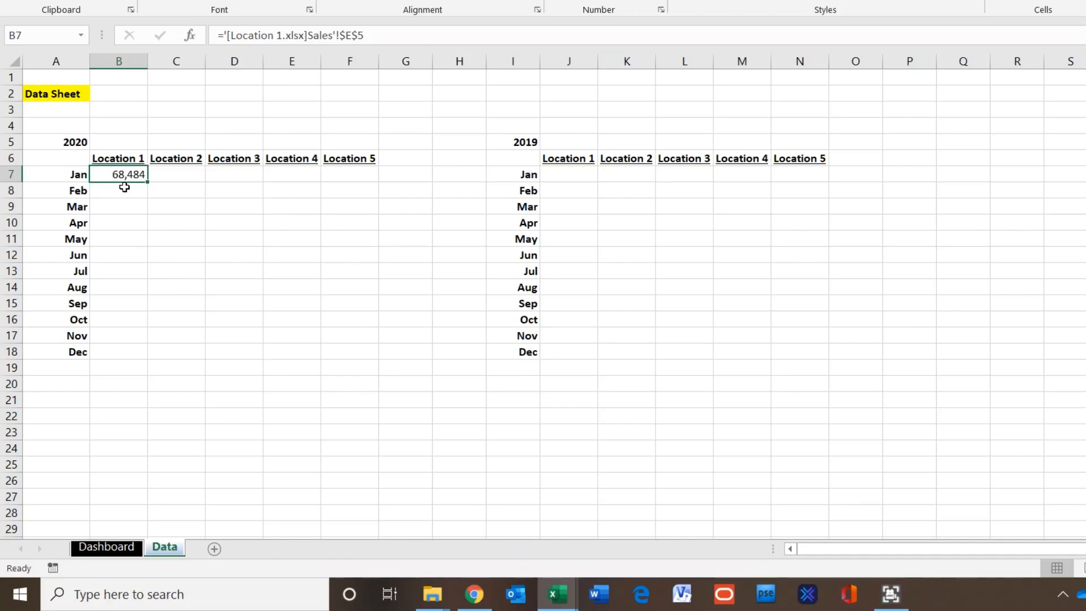
{"action": "mouse_move", "coordinate": [557, 594]}
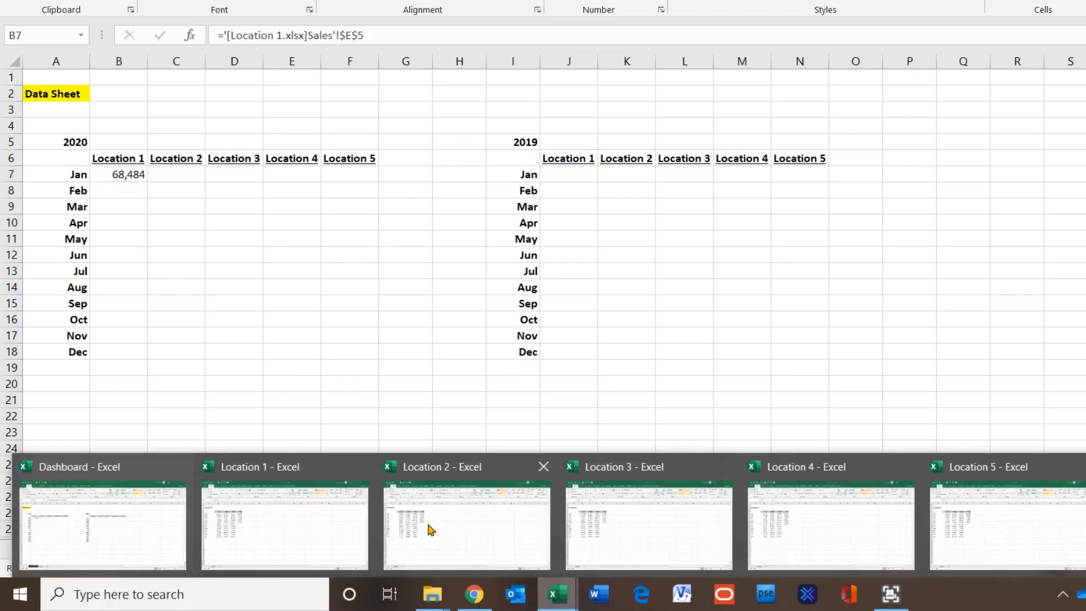
{"action": "left_click", "coordinate": [287, 491]}
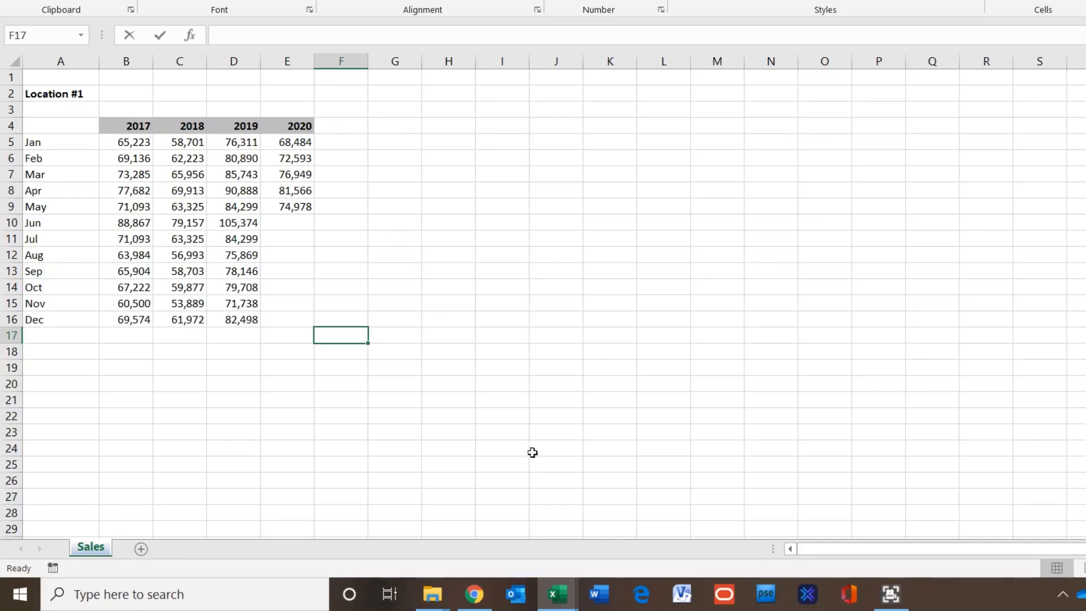
{"action": "left_click", "coordinate": [557, 593]}
{"action": "left_click", "coordinate": [141, 534]}
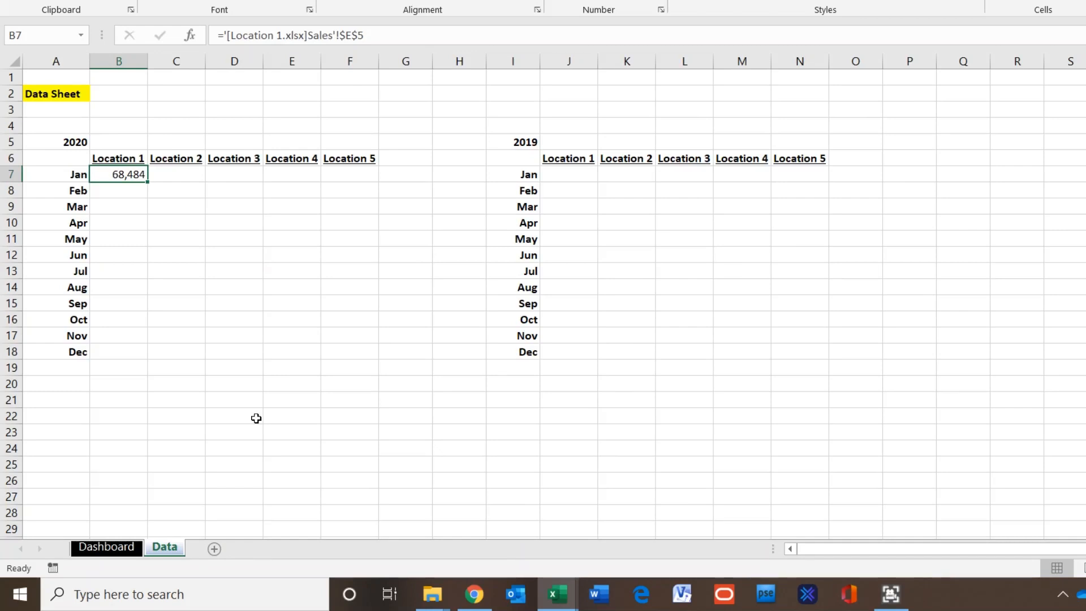
{"action": "left_click", "coordinate": [157, 397]}
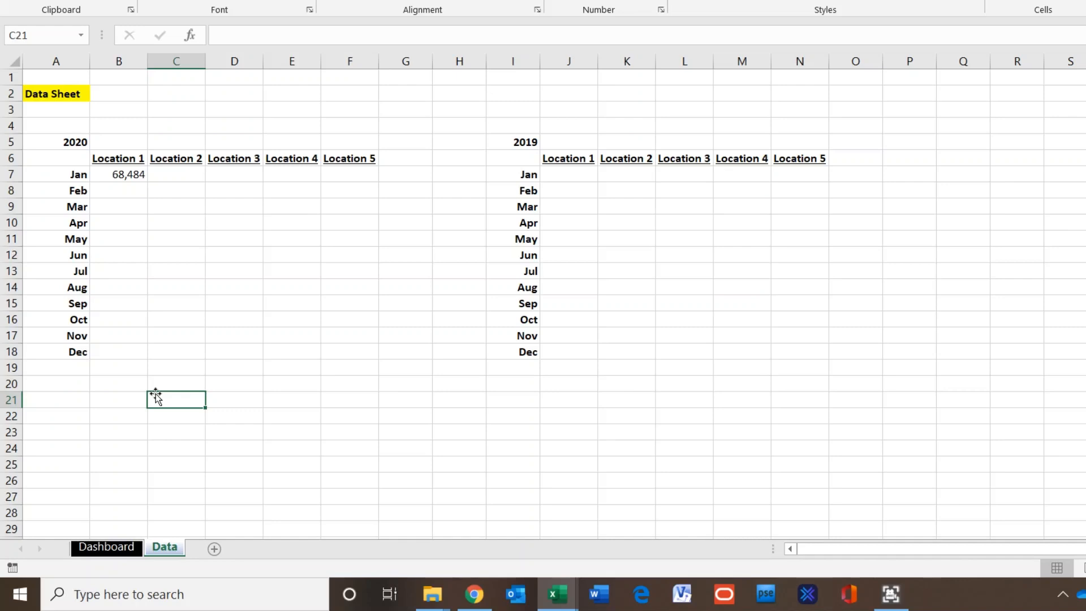
{"action": "mouse_move", "coordinate": [562, 592]}
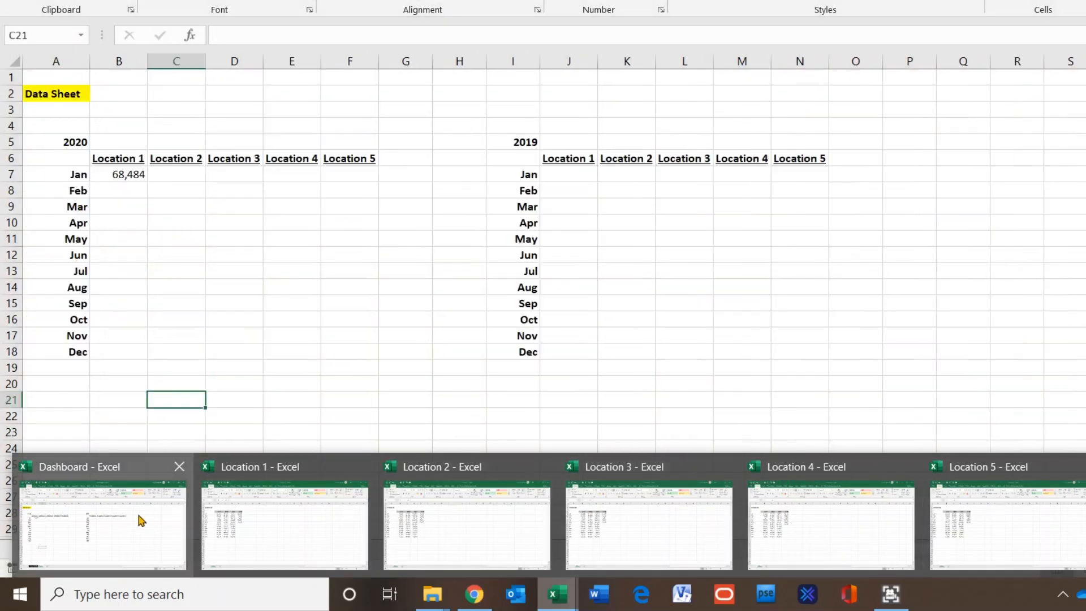
{"action": "left_click", "coordinate": [137, 511]}
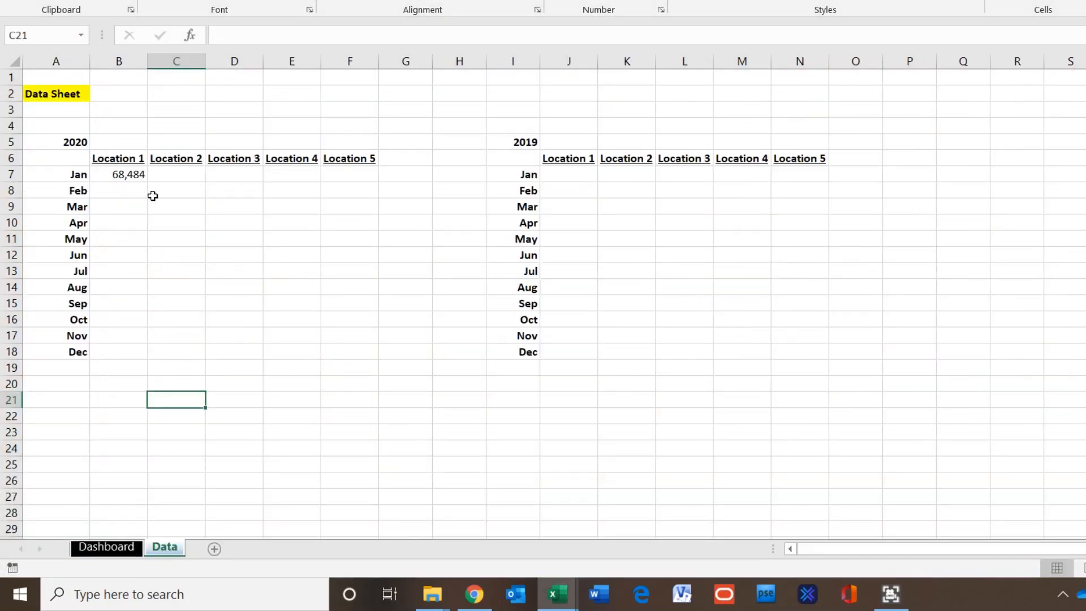
{"action": "left_click", "coordinate": [114, 178]}
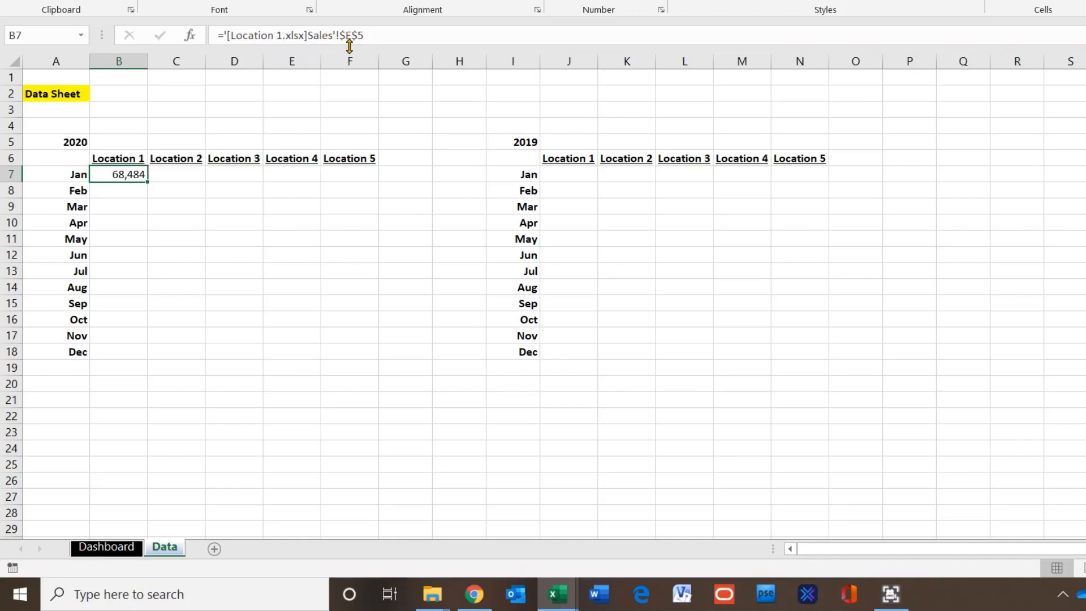
Close the Location 1 workbook, saving its changes
{"action": "key", "text": "Down"}
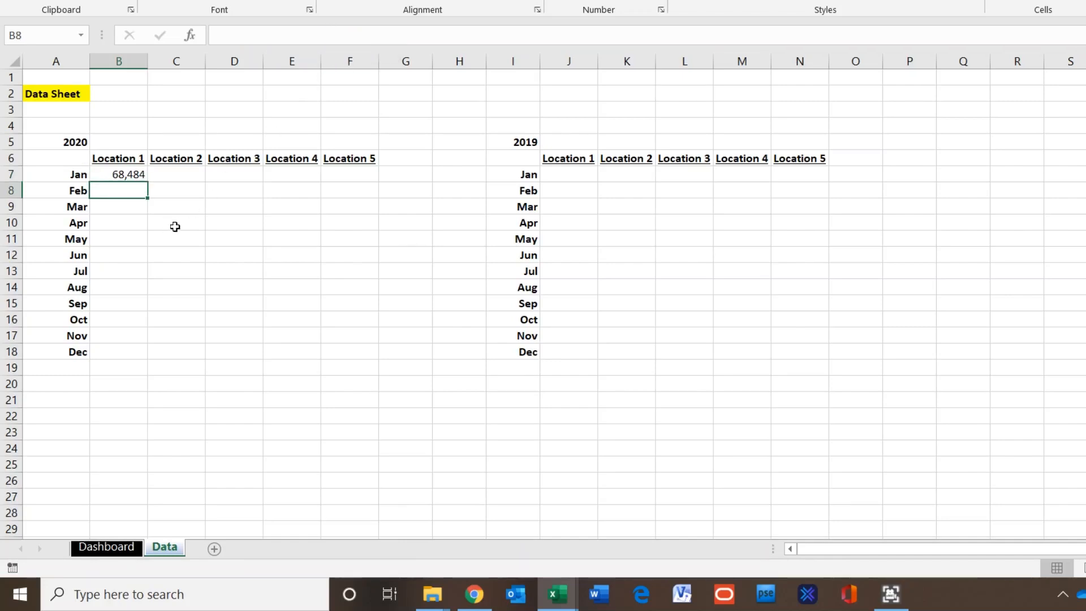
{"action": "mouse_move", "coordinate": [557, 594]}
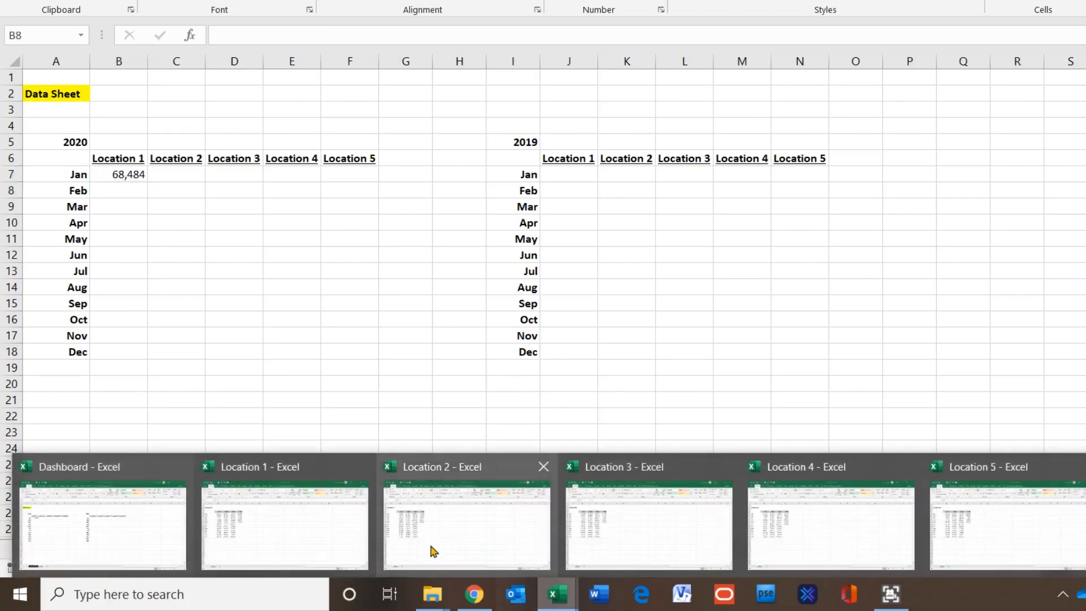
{"action": "left_click", "coordinate": [326, 504]}
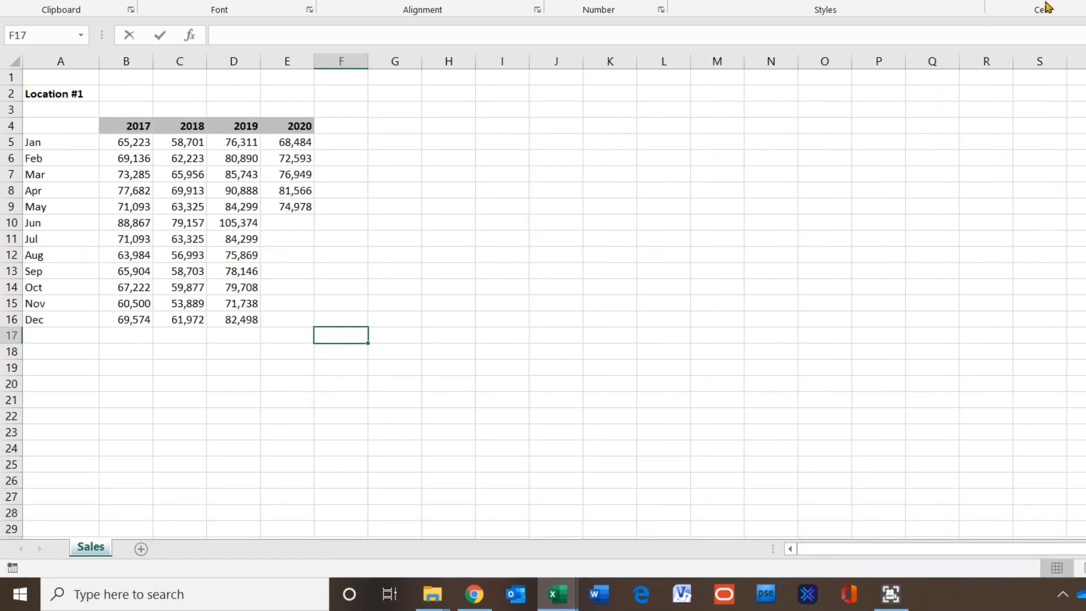
{"action": "key", "text": "ctrl+w"}
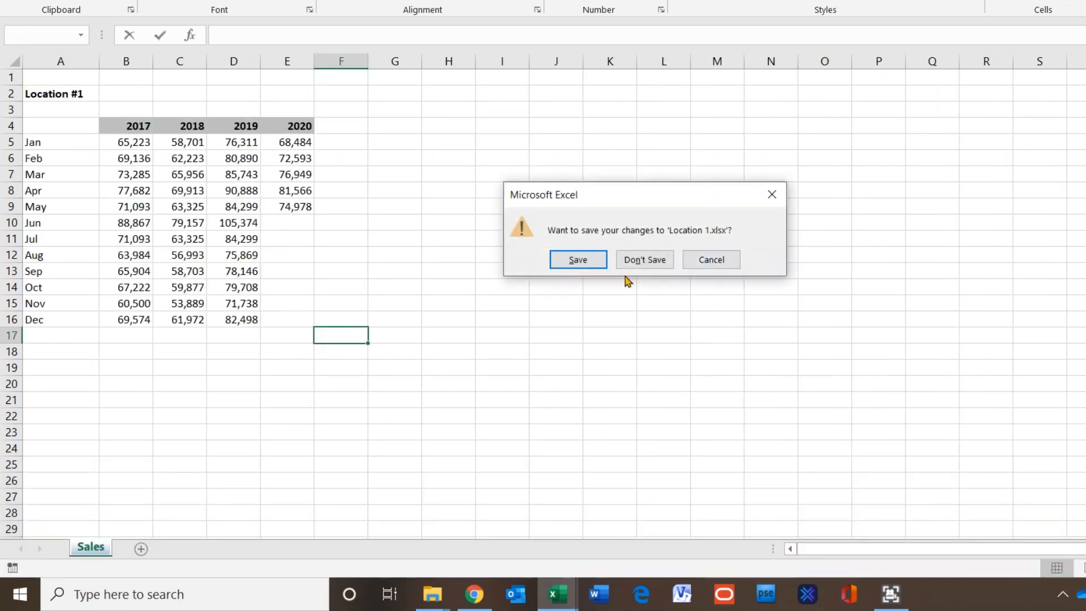
{"action": "left_click", "coordinate": [577, 259]}
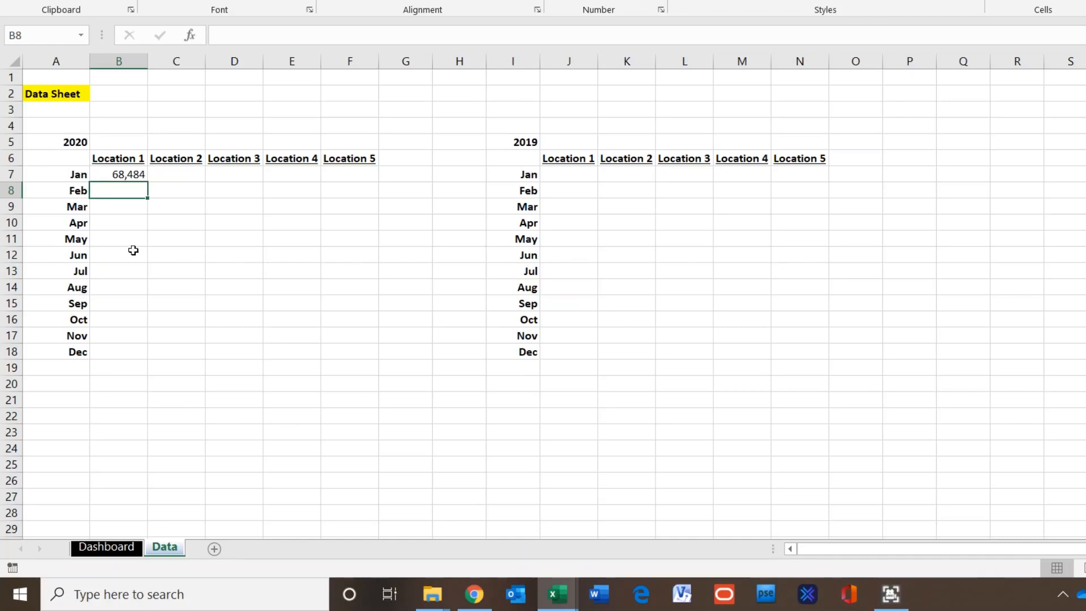
Inspect the complete file path in the link formula of cell B7 on the Data sheet, leaving the formula unchanged
{"action": "left_click", "coordinate": [114, 176]}
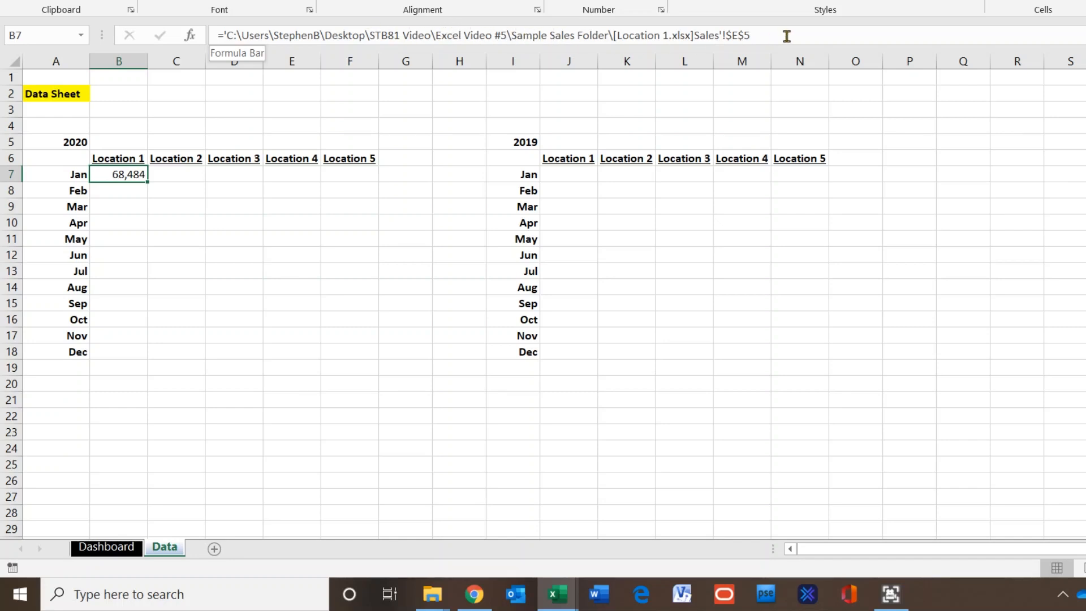
{"action": "left_click_drag", "start_coordinate": [790, 35], "coordinate": [214, 37]}
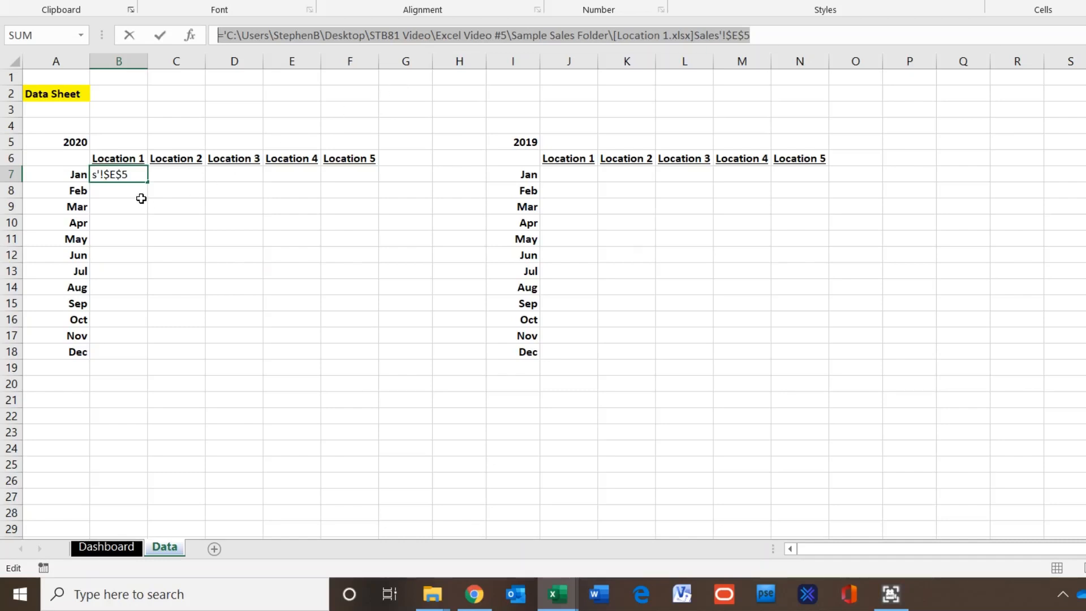
{"action": "key", "text": "Return"}
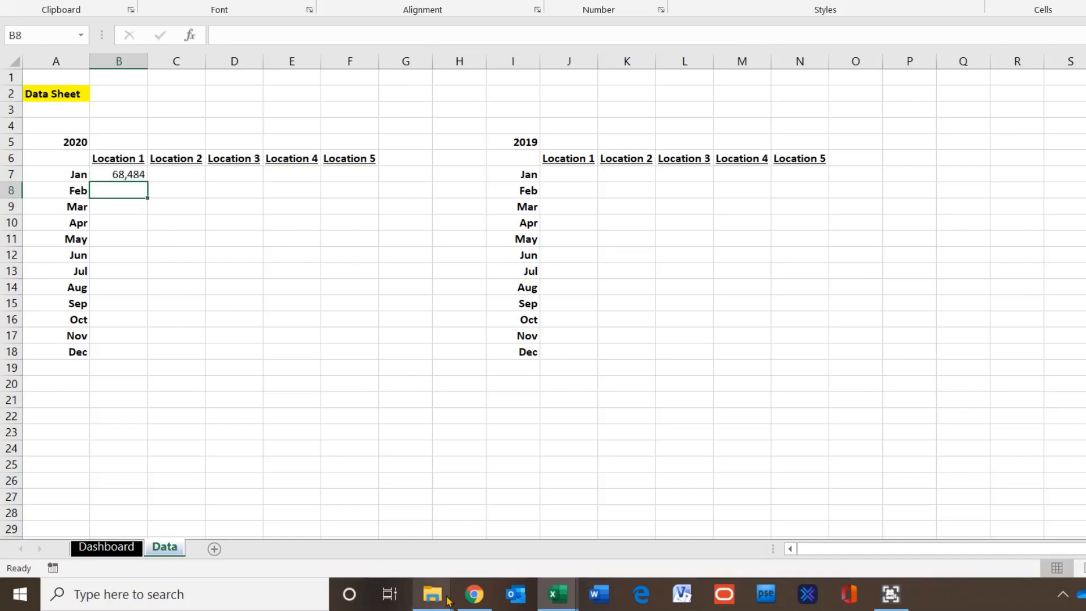
Reopen the Location 1 workbook from the Sample Sales Folder
{"action": "mouse_move", "coordinate": [444, 603]}
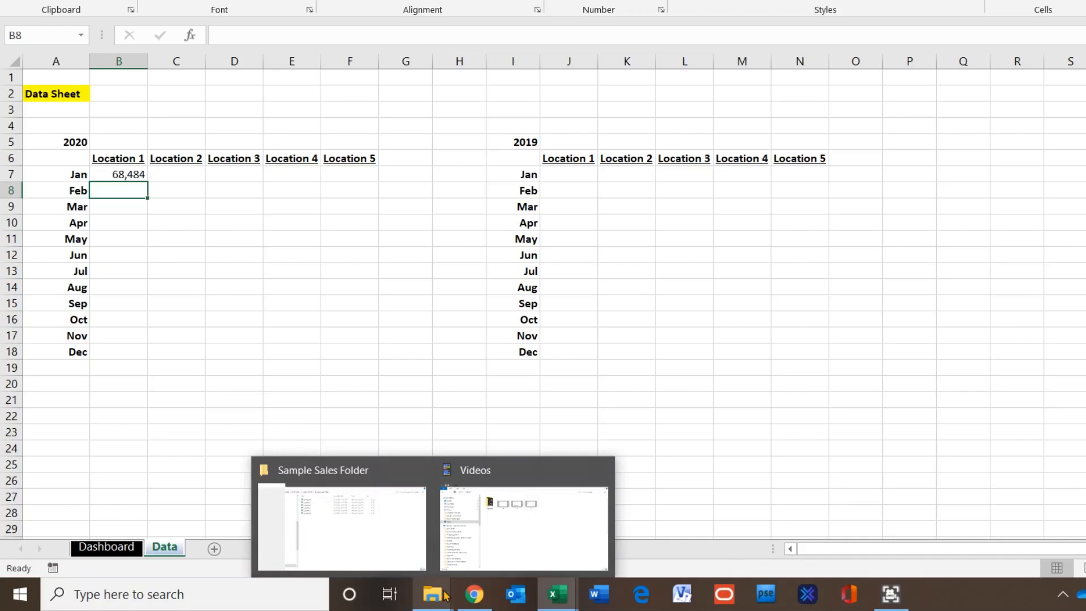
{"action": "left_click", "coordinate": [375, 550]}
{"action": "left_click", "coordinate": [161, 81]}
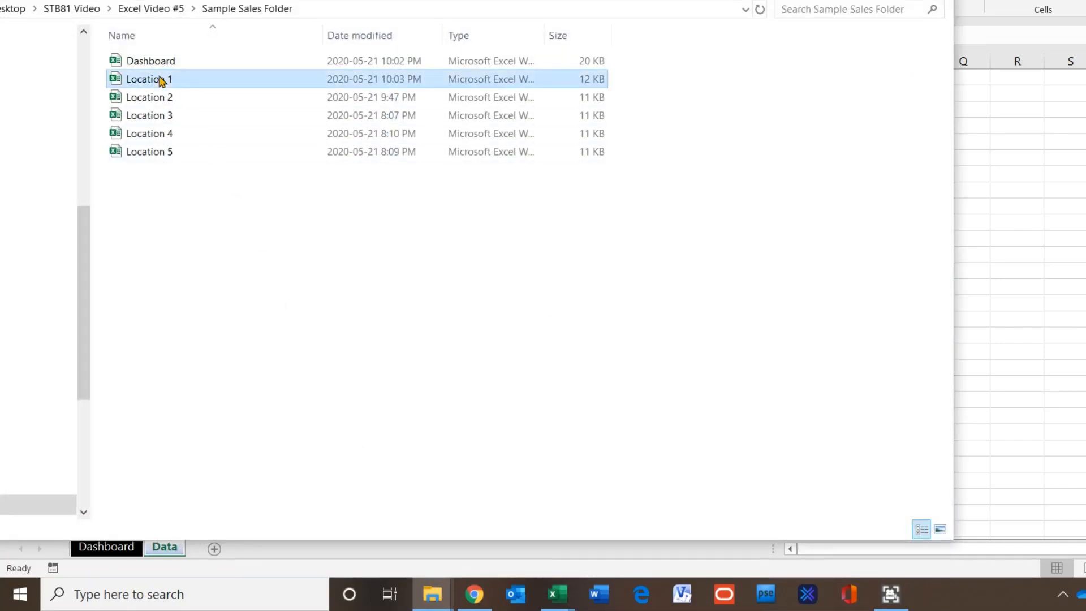
{"action": "key", "text": "alt+Tab"}
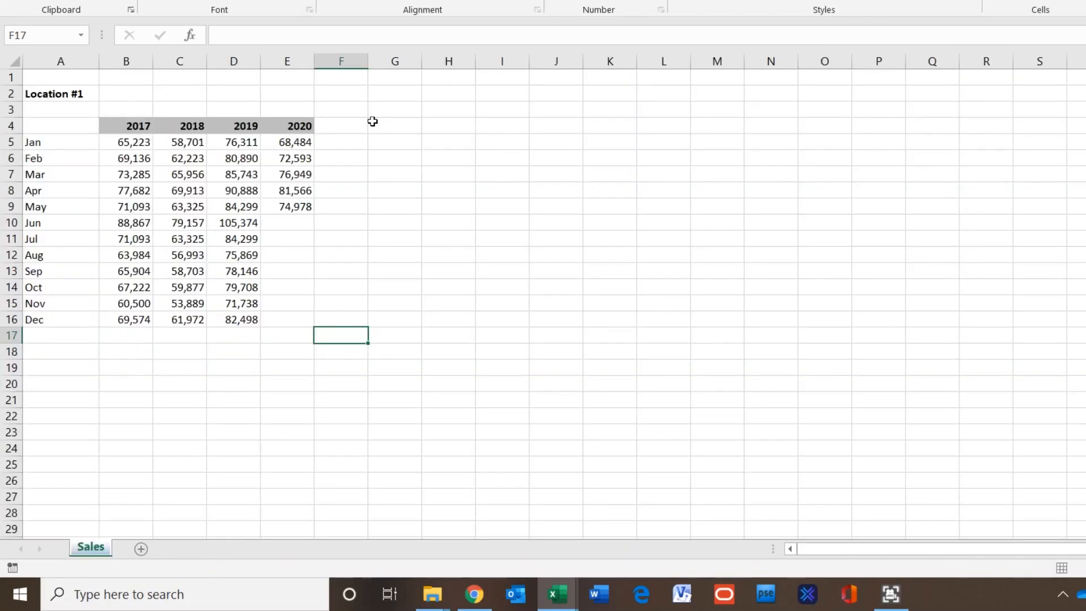
Switch to the Dashboard workbook and examine cell B7's link formula on the Data sheet with its source workbook open
{"action": "mouse_move", "coordinate": [562, 598]}
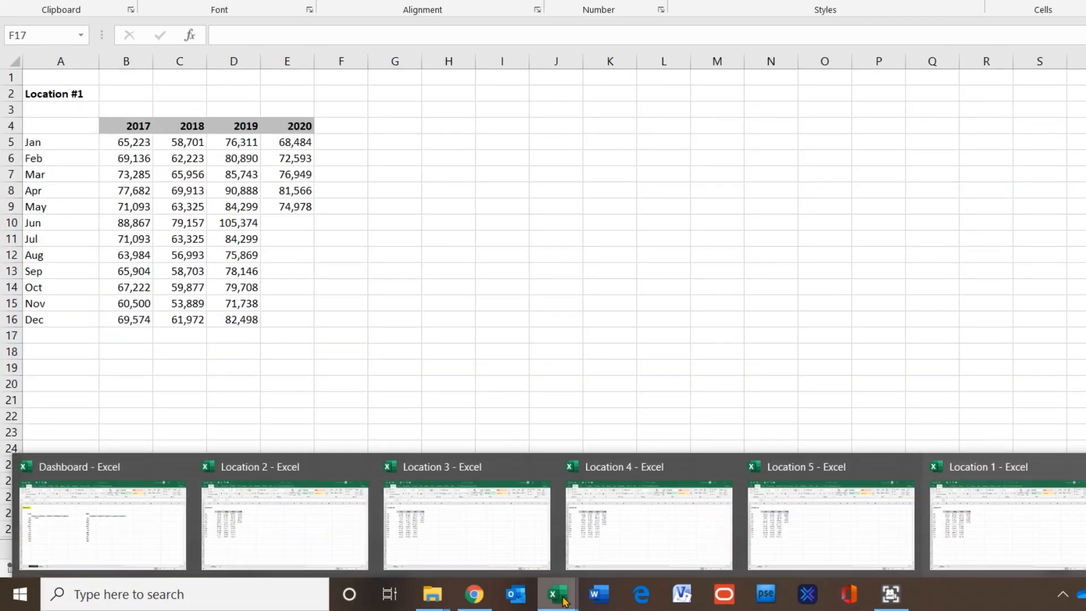
{"action": "left_click", "coordinate": [167, 538]}
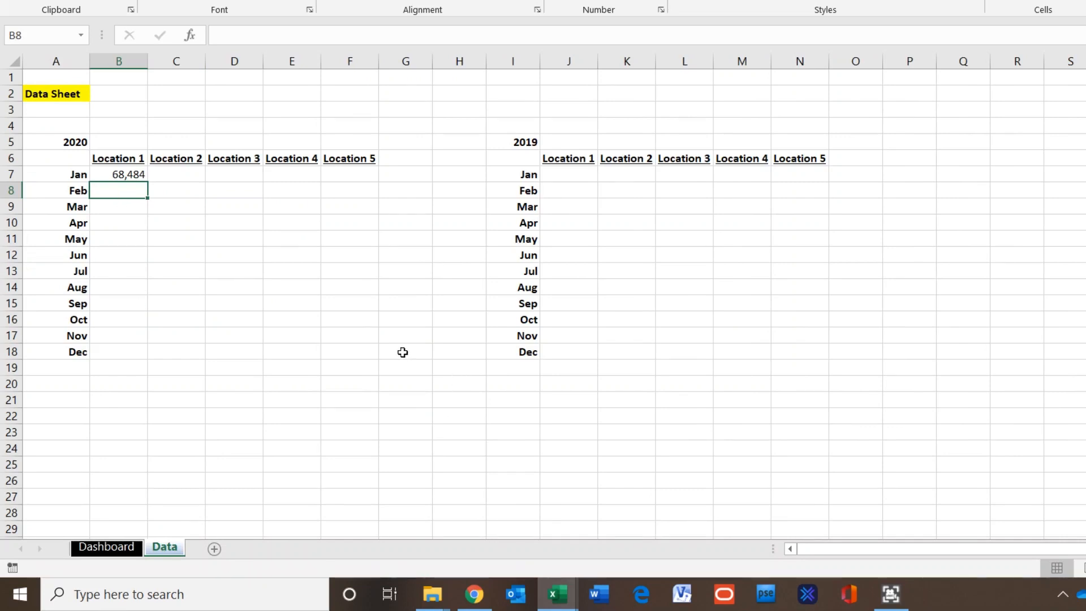
{"action": "left_click", "coordinate": [136, 175]}
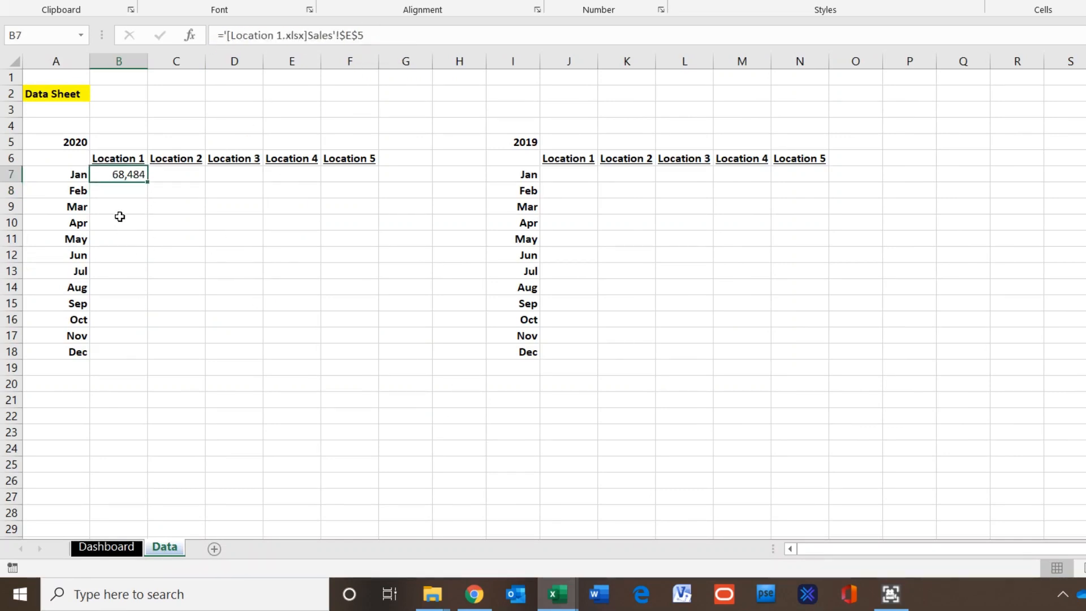
{"action": "left_click", "coordinate": [121, 194]}
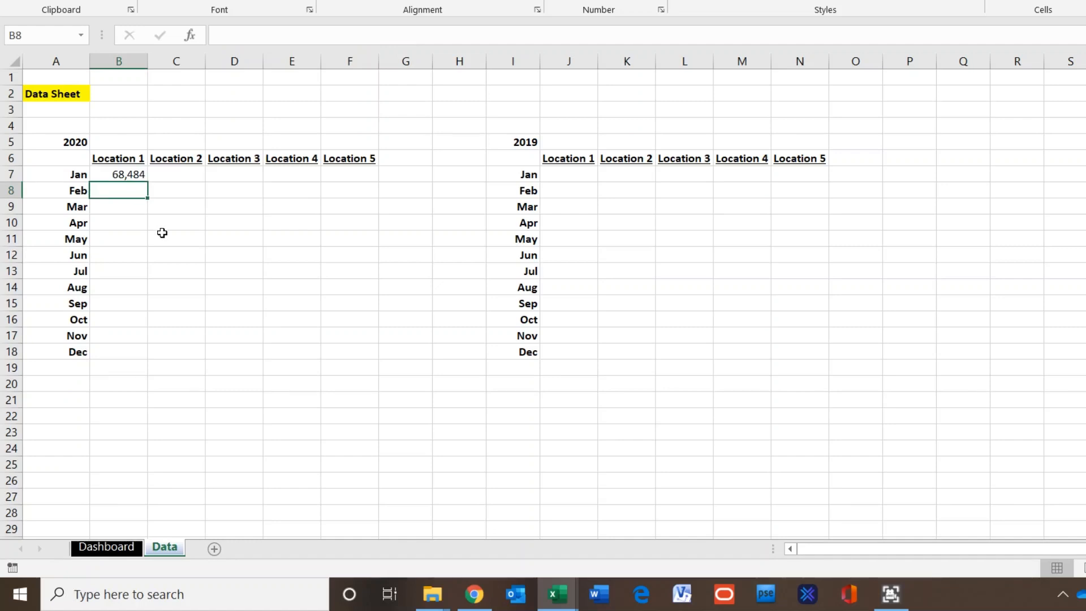
{"action": "left_click", "coordinate": [176, 383]}
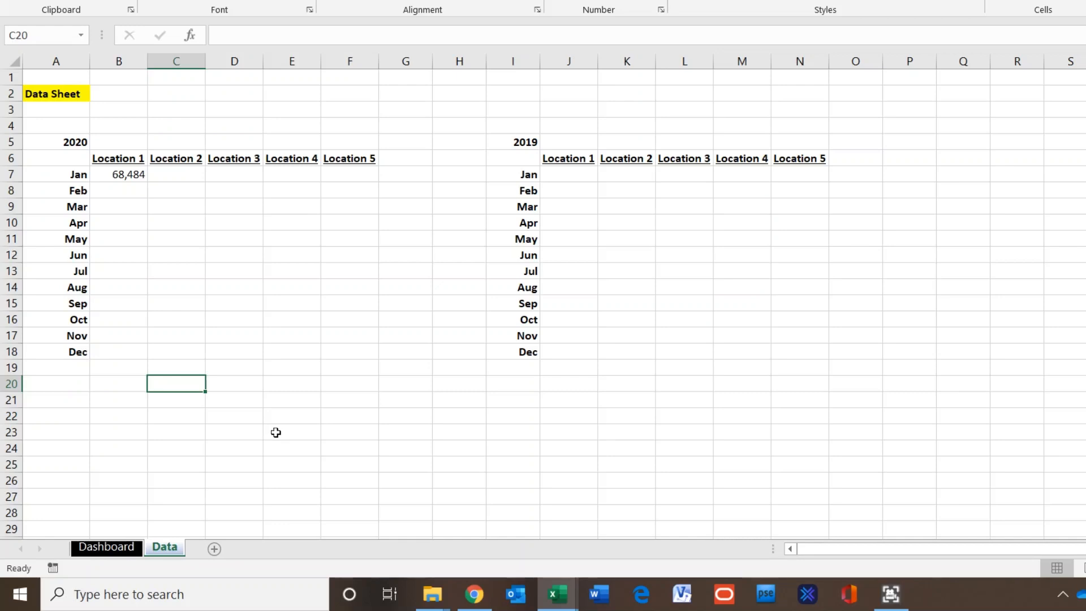
Compare the order of the Jan to Dec row labels on the Data sheet with those in the Location 1 workbook
{"action": "left_click_drag", "start_coordinate": [72, 170], "coordinate": [63, 351]}
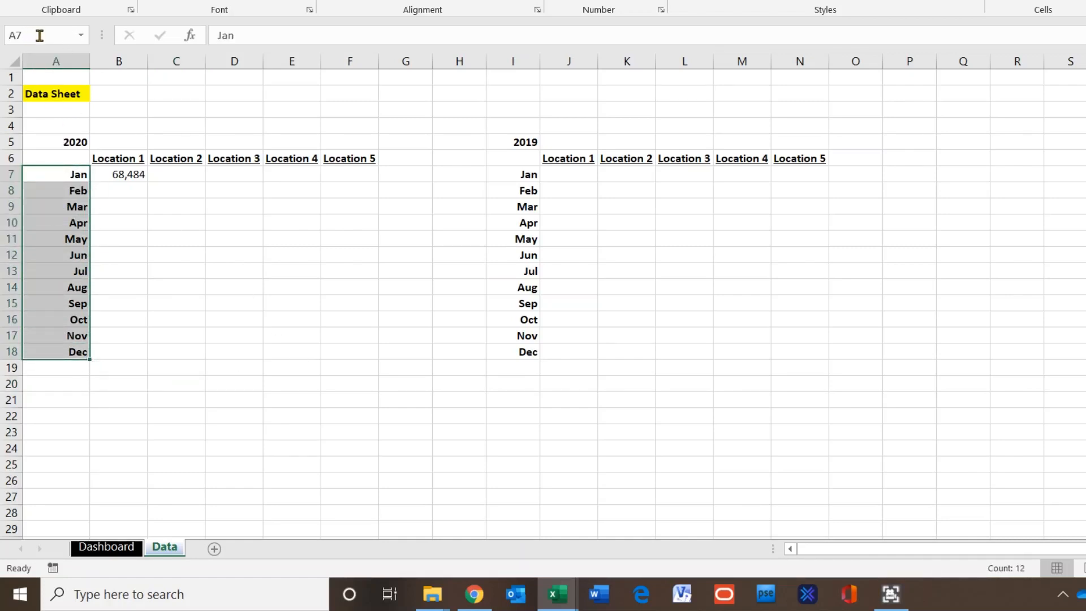
{"action": "left_click", "coordinate": [279, 354]}
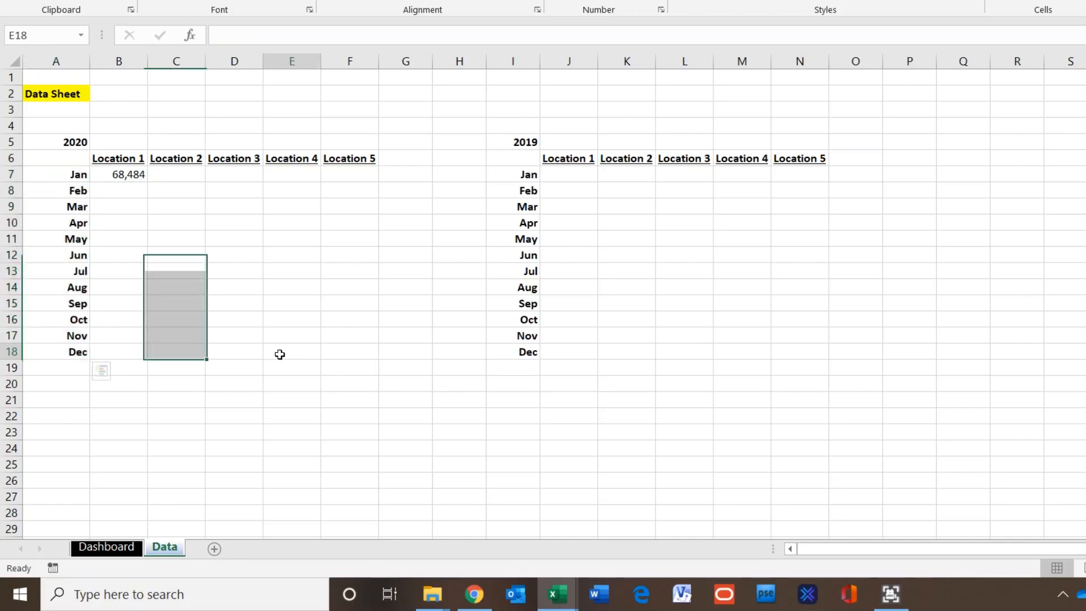
{"action": "left_click", "coordinate": [549, 606]}
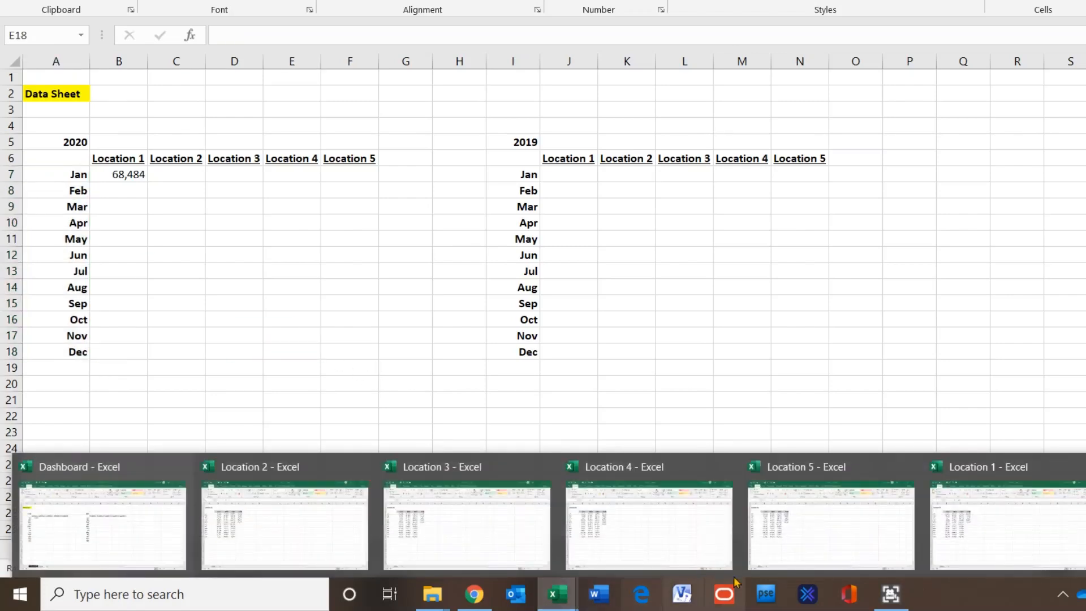
{"action": "left_click", "coordinate": [999, 521]}
{"action": "left_click", "coordinate": [449, 304]}
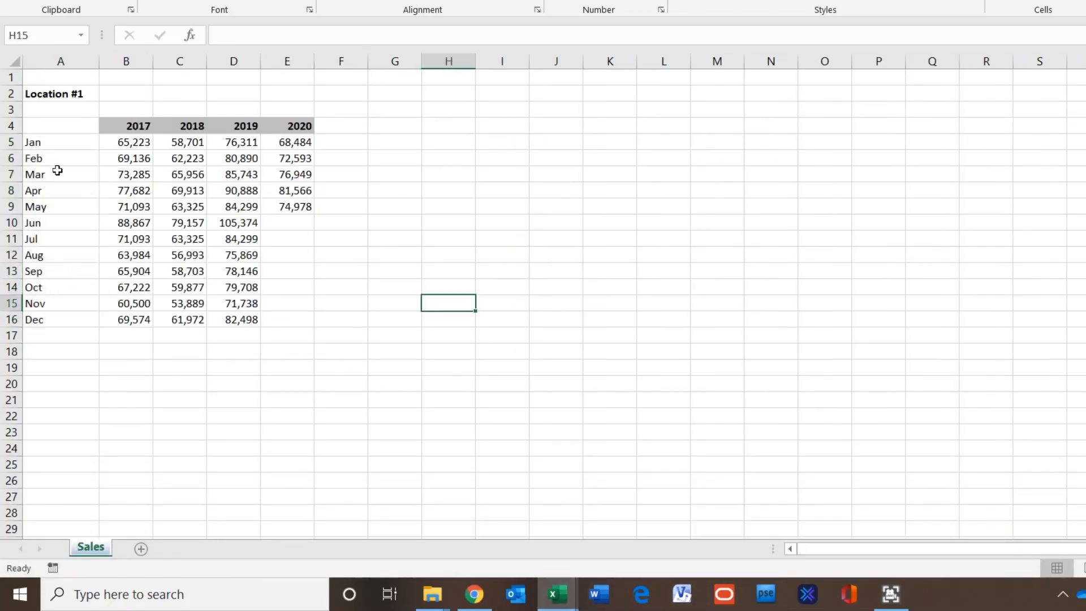
{"action": "left_click_drag", "start_coordinate": [56, 140], "coordinate": [71, 348]}
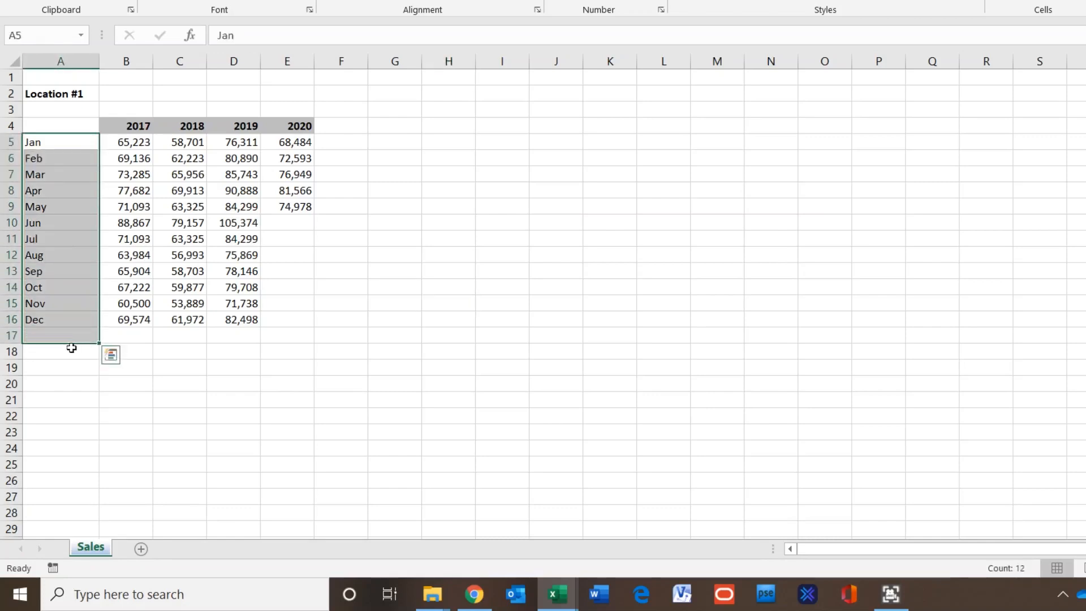
{"action": "left_click", "coordinate": [428, 402]}
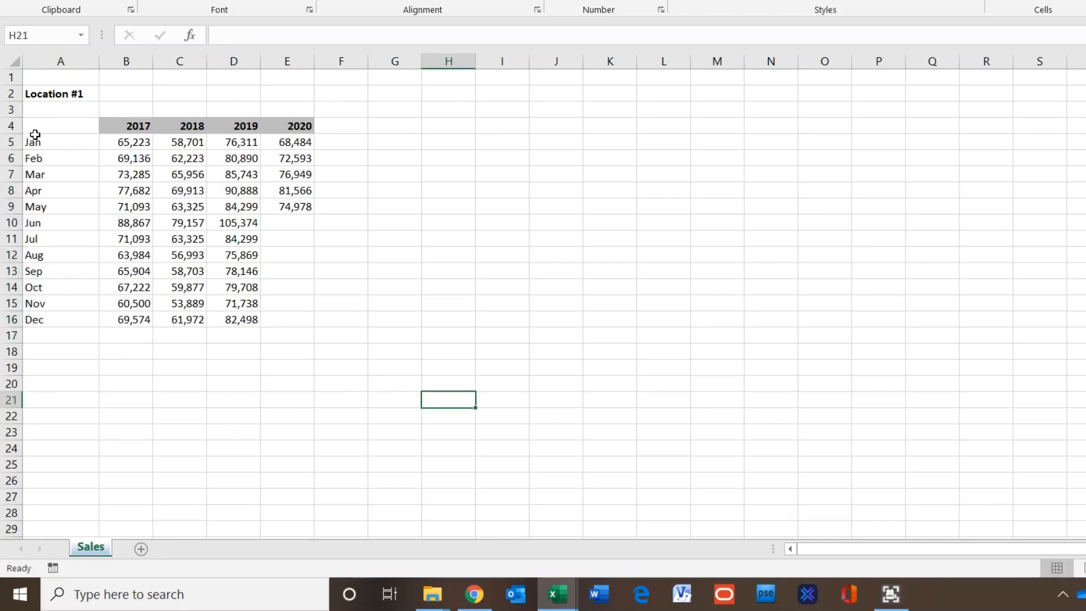
{"action": "left_click_drag", "start_coordinate": [35, 142], "coordinate": [53, 368]}
{"action": "left_click", "coordinate": [473, 320]}
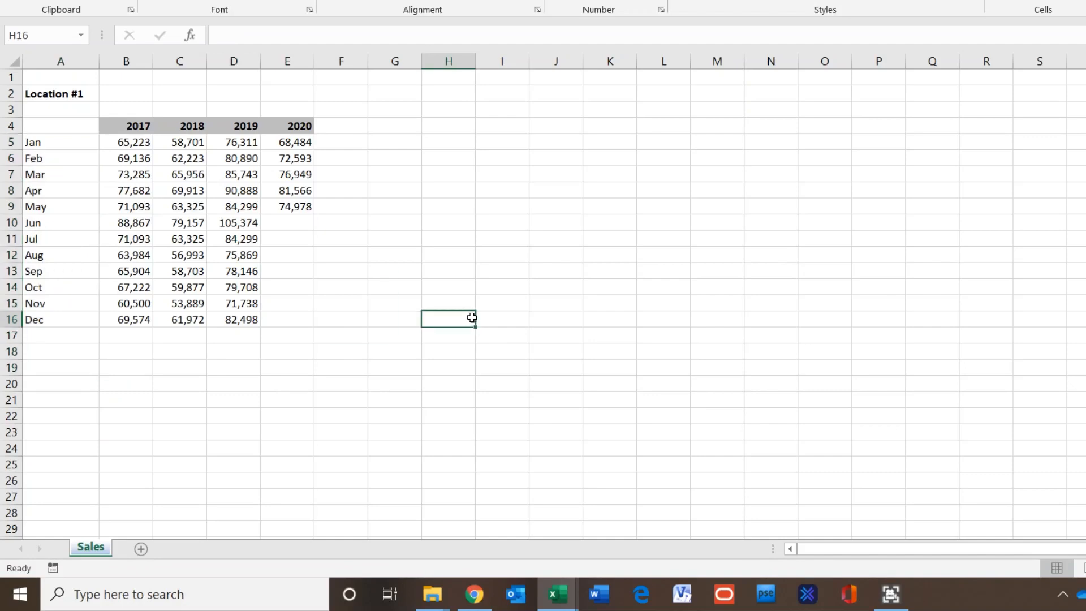
Try to fill the absolute link formula from B7 down to B8 on the Data sheet, and clear the copy in B8
{"action": "mouse_move", "coordinate": [557, 594]}
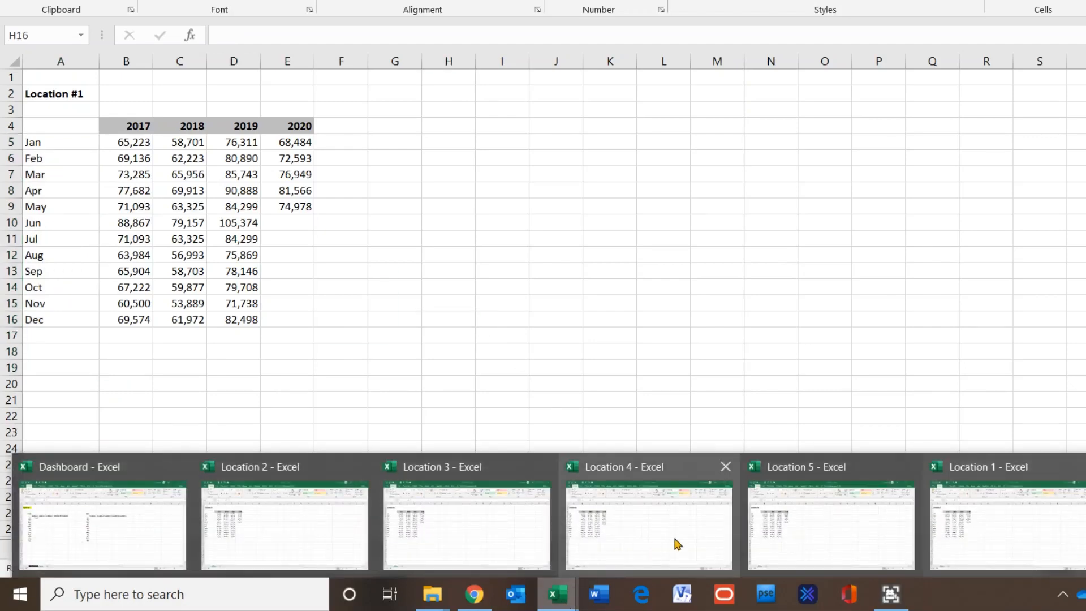
{"action": "left_click", "coordinate": [134, 517]}
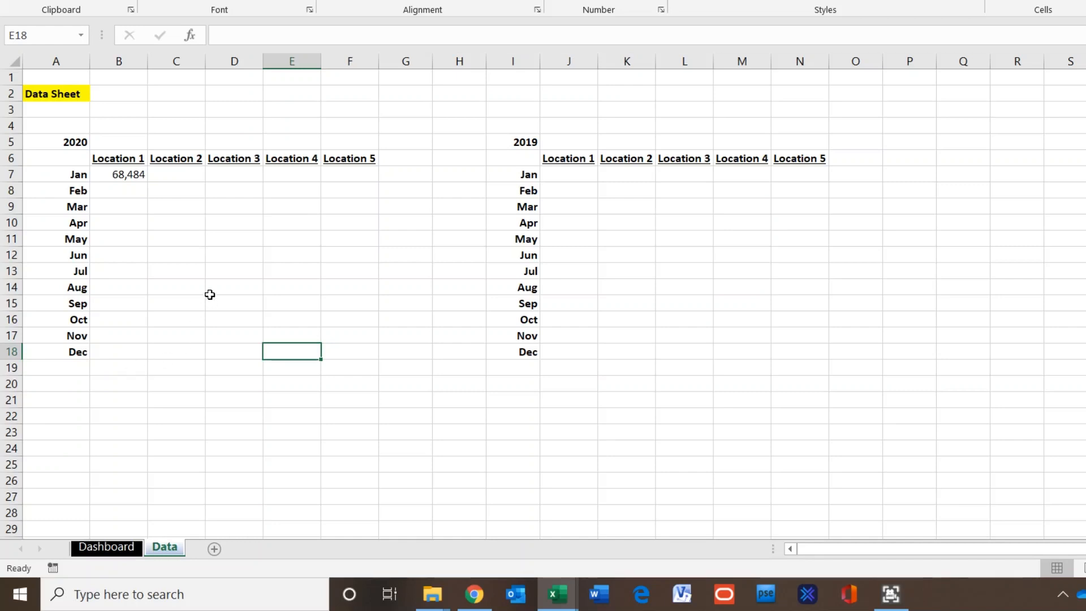
{"action": "left_click", "coordinate": [121, 174]}
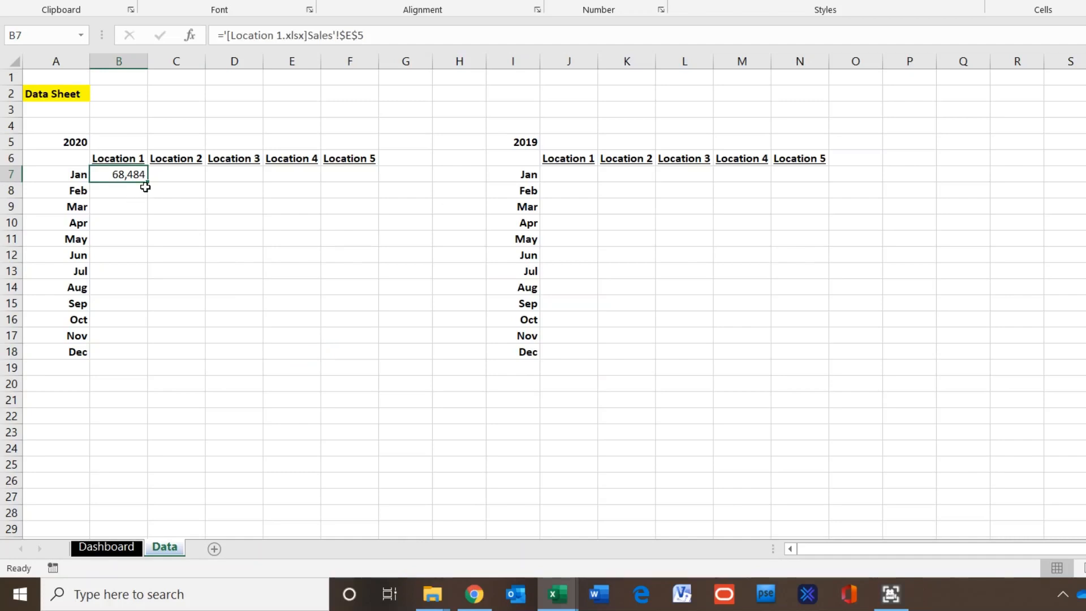
{"action": "left_click_drag", "start_coordinate": [145, 182], "coordinate": [145, 198]}
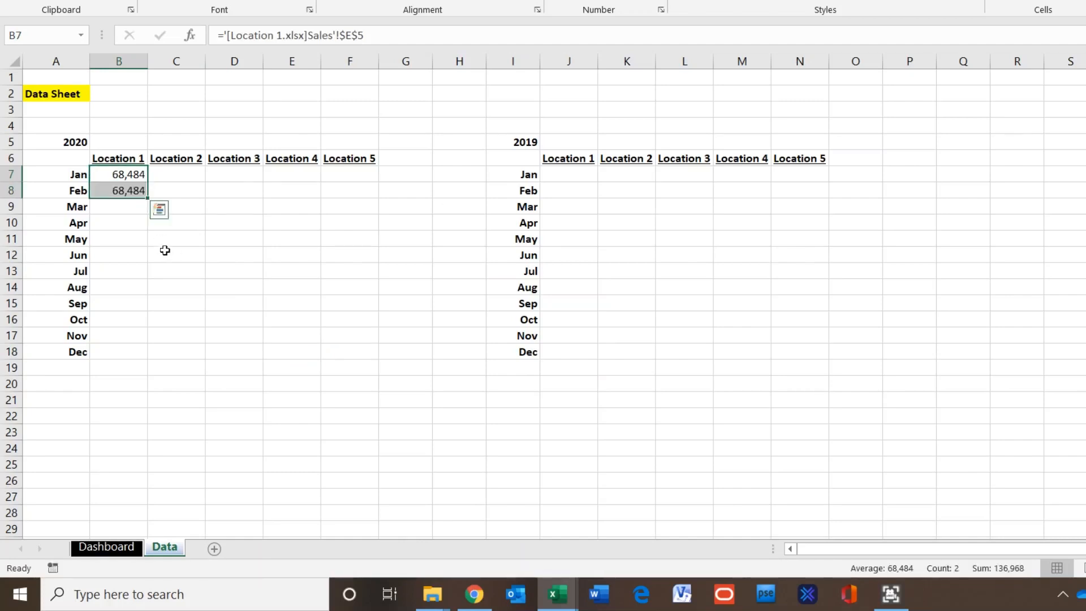
{"action": "left_click", "coordinate": [124, 196]}
{"action": "key", "text": "BackSpace"}
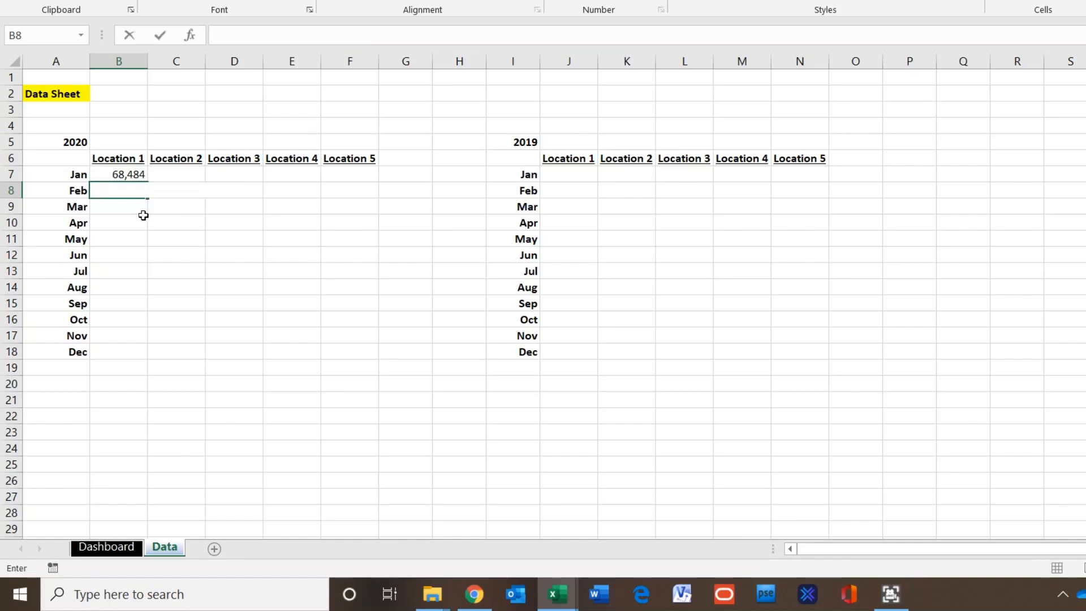
{"action": "left_click", "coordinate": [143, 216]}
Make the link formula in B7 relative by removing both dollar signs, so it reads ='[Location 1.xlsx]Sales'!E5
{"action": "left_click", "coordinate": [129, 179]}
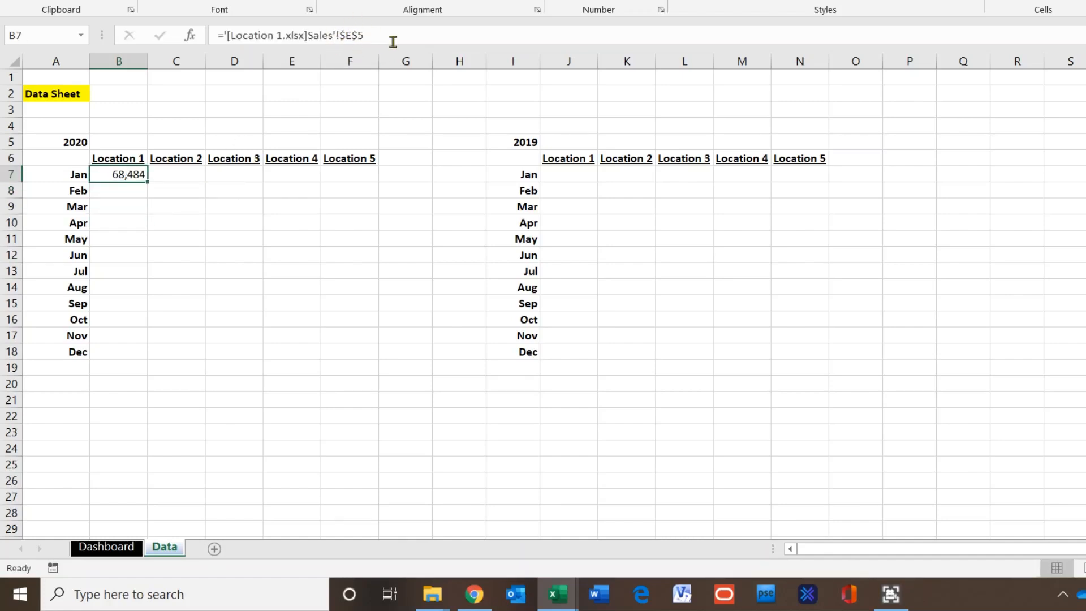
{"action": "left_click", "coordinate": [346, 35]}
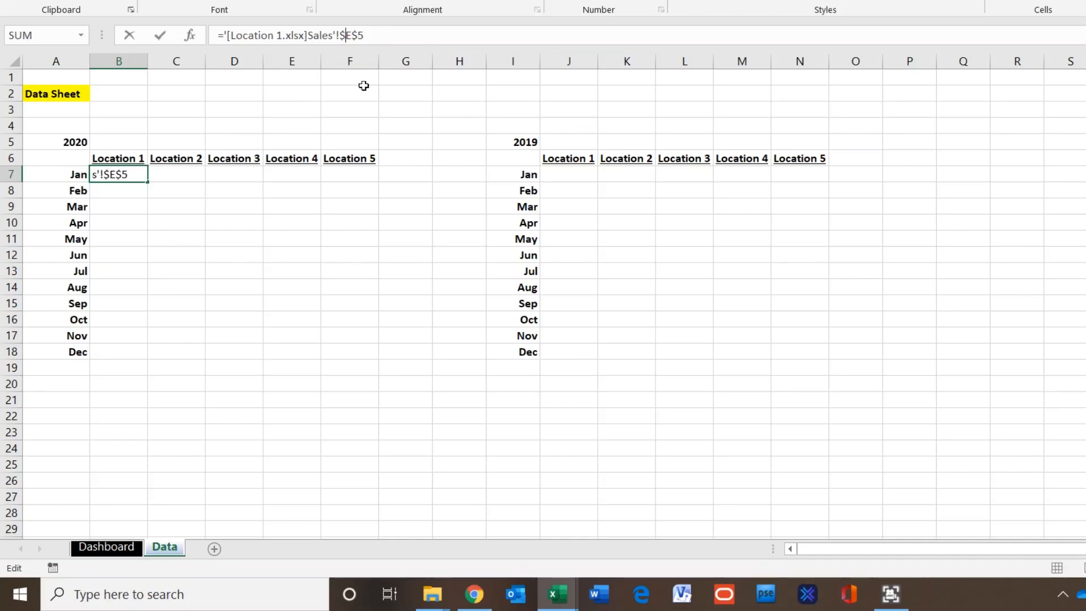
{"action": "key", "text": "BackSpace"}
{"action": "key", "text": "BackSpace"}
{"action": "key", "text": "Return"}
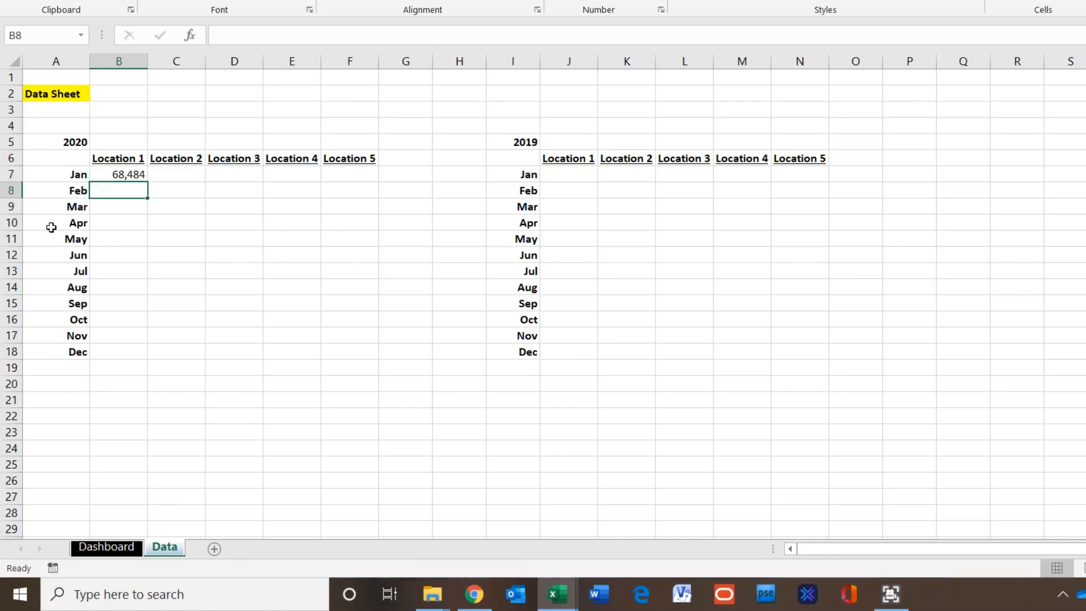
Fill the relative link formula from B7 down through B18 to cover all 2020 months for Location 1
{"action": "left_click", "coordinate": [106, 173]}
{"action": "left_click_drag", "start_coordinate": [150, 183], "coordinate": [138, 362]}
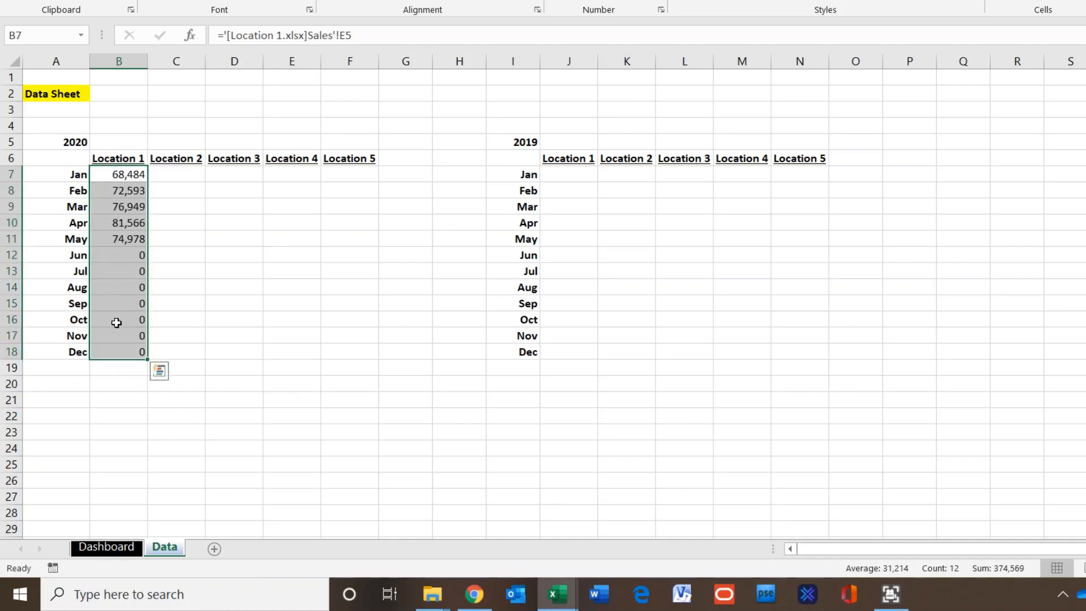
{"action": "left_click", "coordinate": [235, 410]}
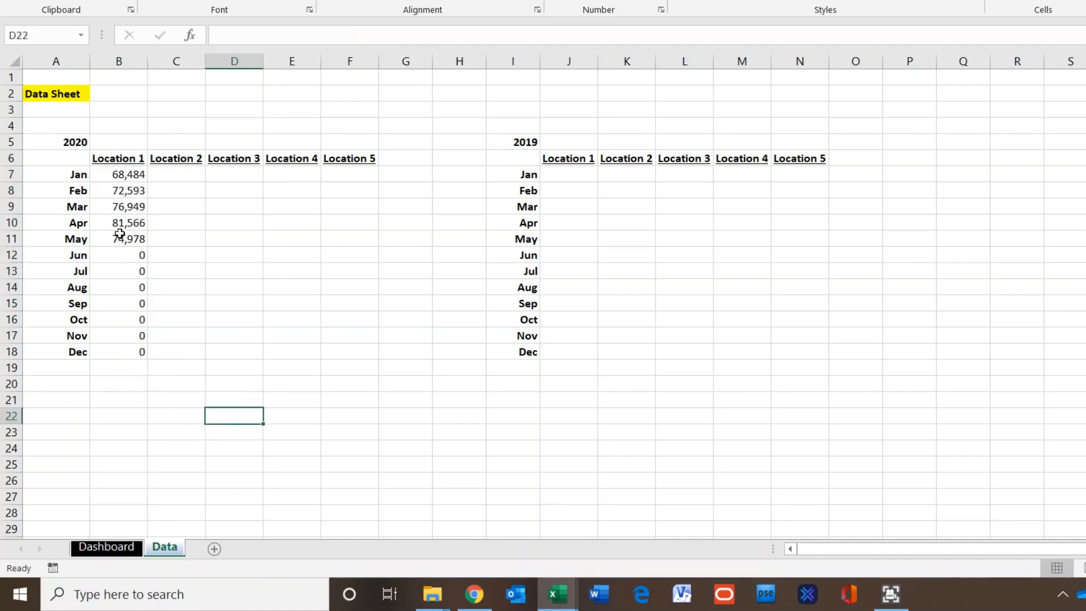
Check the February link formula in B8 against its source cell E6 in the Location 1 workbook, and return to the Data sheet
{"action": "left_click", "coordinate": [118, 194]}
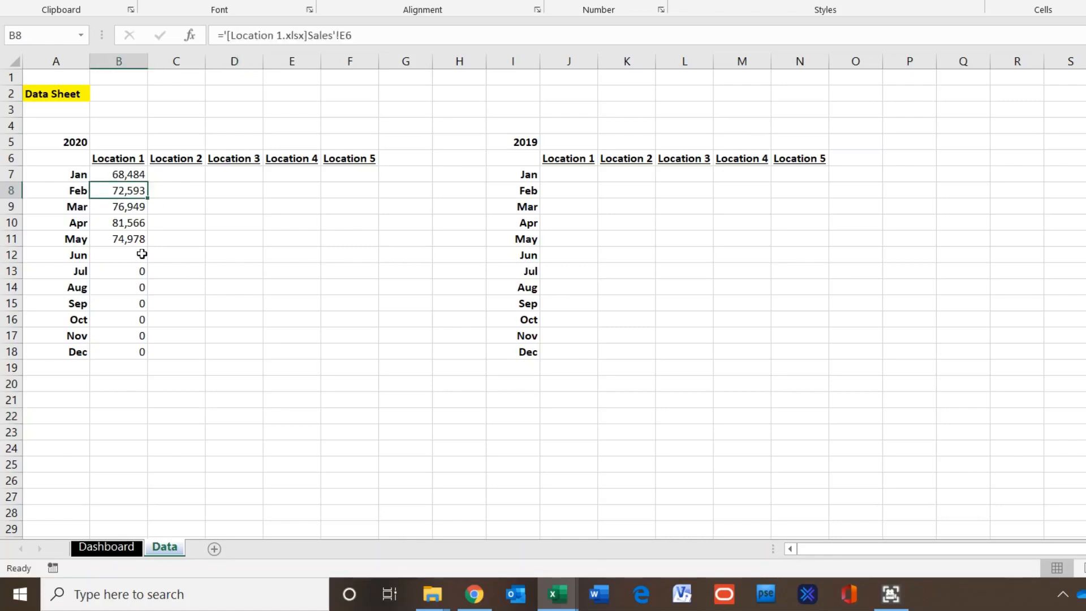
{"action": "mouse_move", "coordinate": [557, 591]}
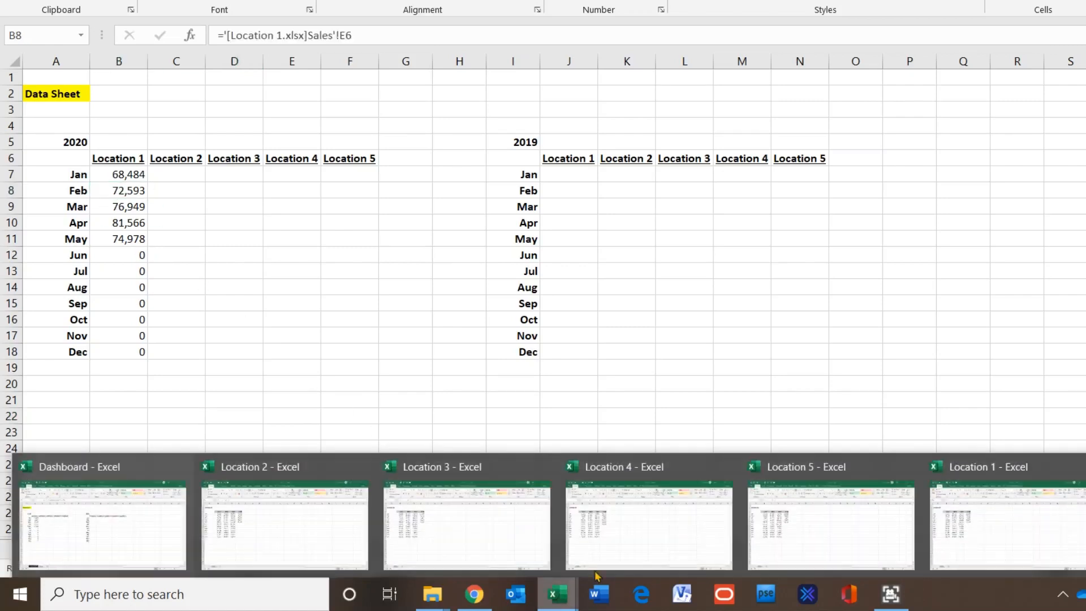
{"action": "left_click", "coordinate": [1028, 492]}
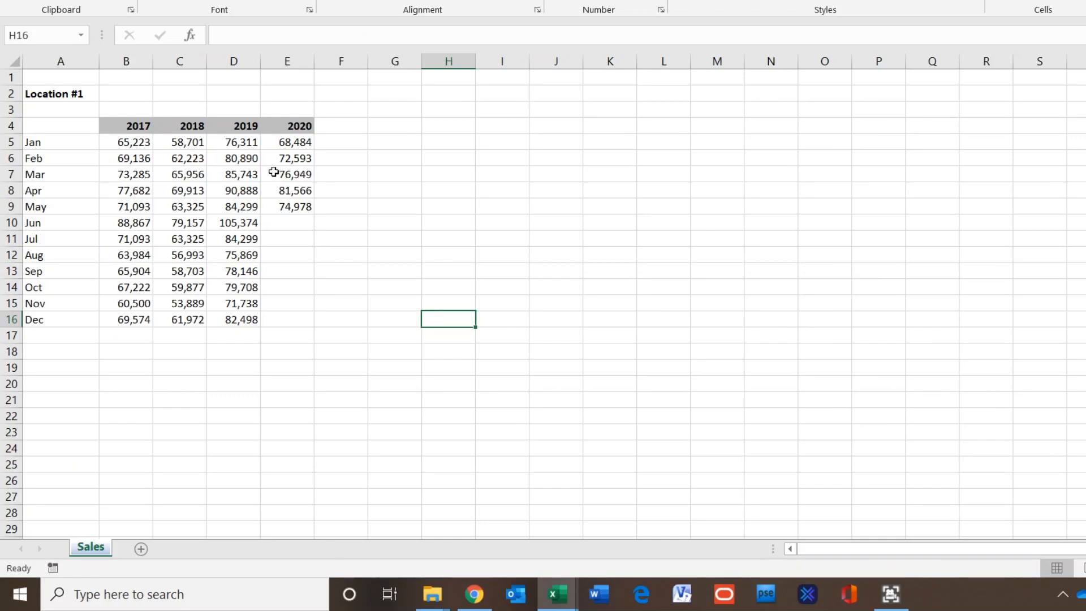
{"action": "left_click", "coordinate": [285, 154]}
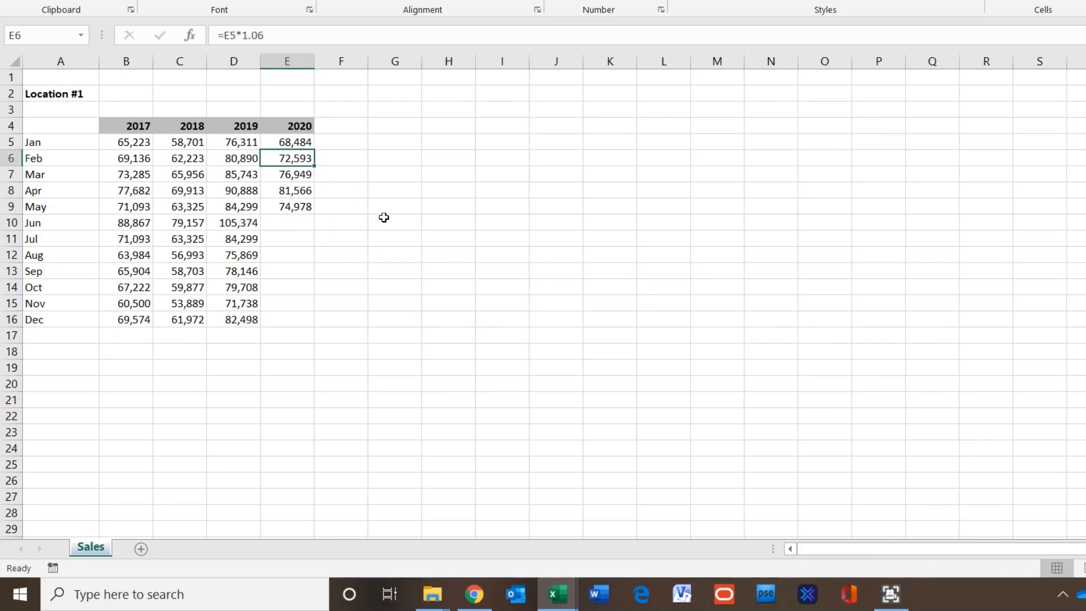
{"action": "mouse_move", "coordinate": [558, 594]}
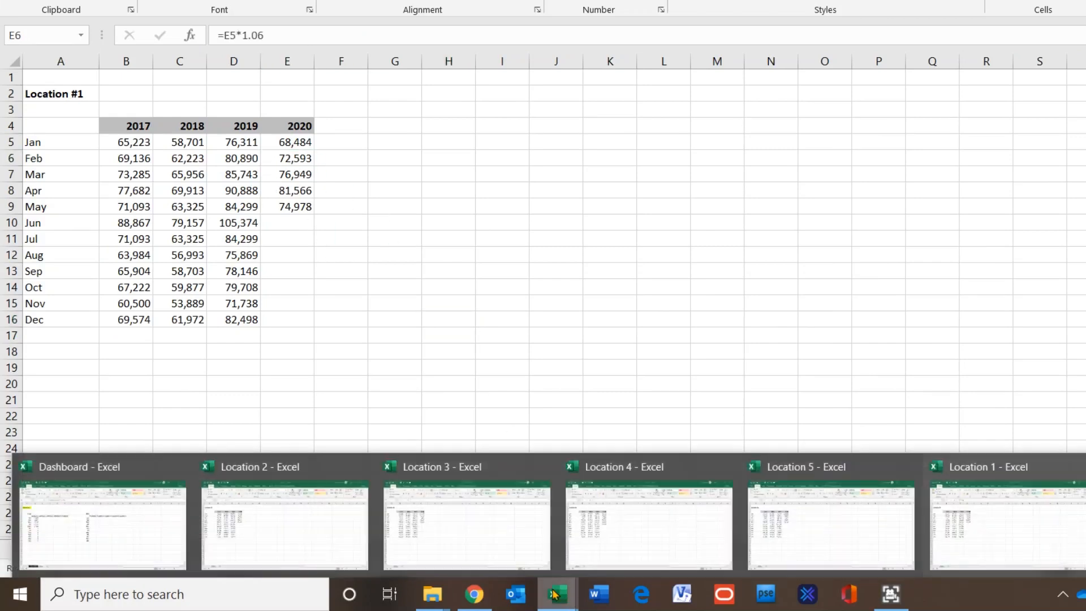
{"action": "left_click", "coordinate": [141, 545]}
{"action": "left_click", "coordinate": [212, 293]}
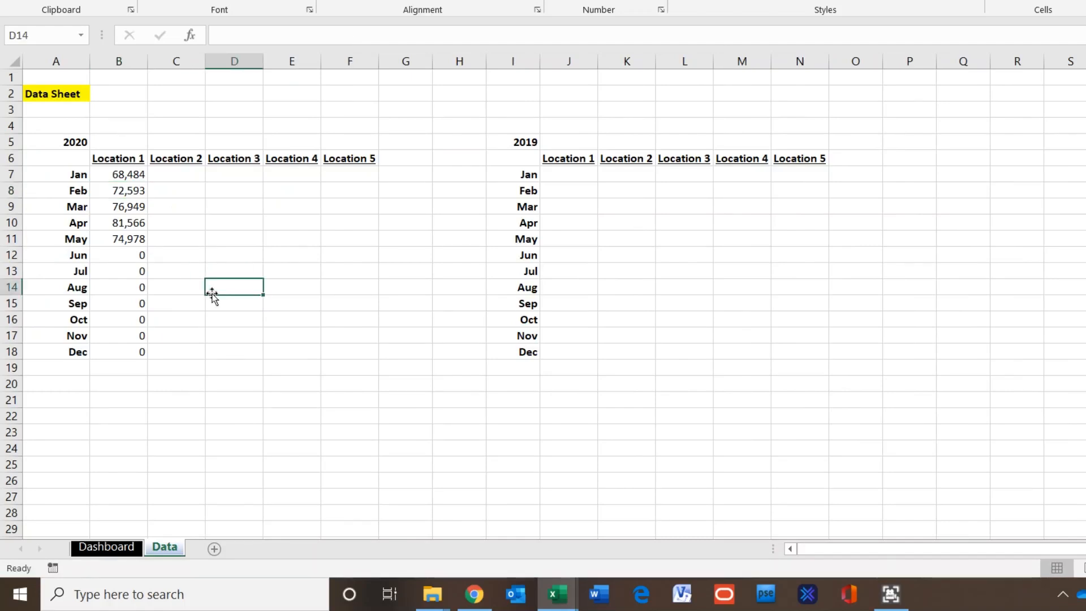
{"action": "left_click", "coordinate": [215, 381]}
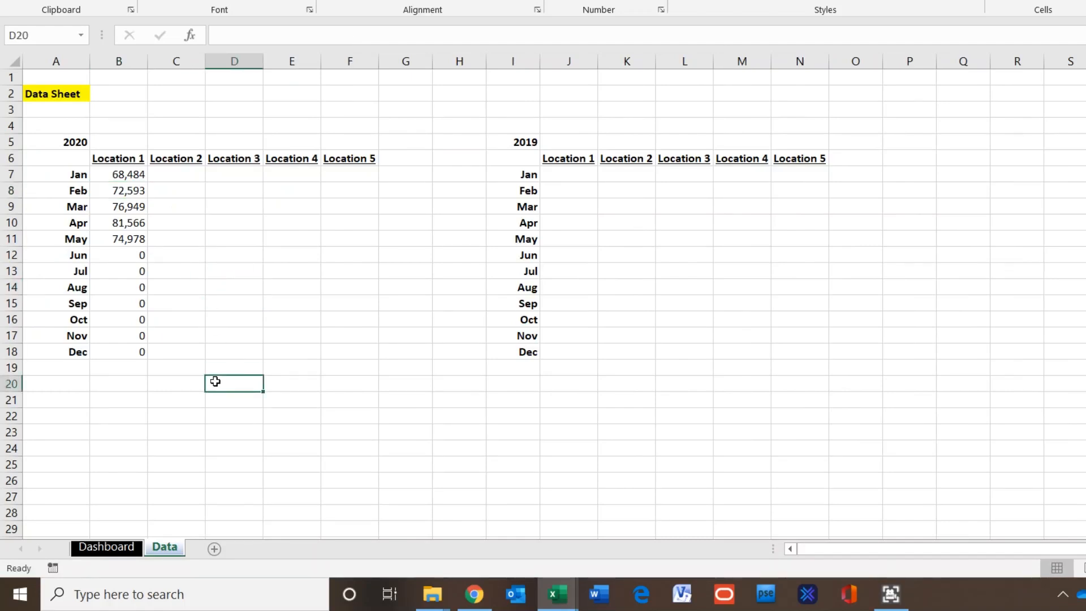
{"action": "left_click", "coordinate": [120, 400]}
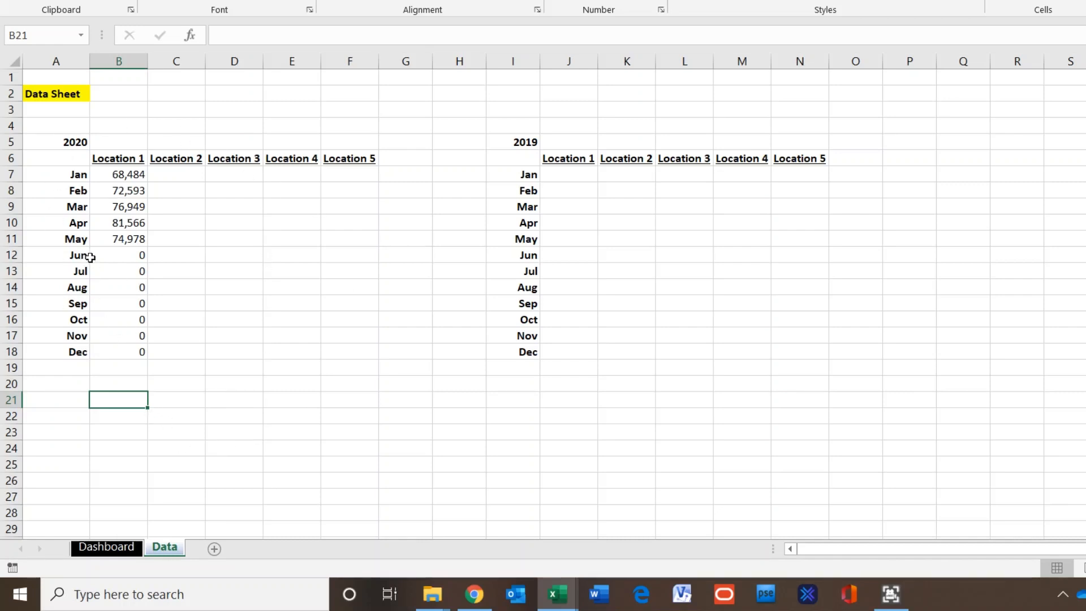
Enter 5 as the June 2020 sales figure in cell E10 of the Location 1 workbook
{"action": "left_click", "coordinate": [563, 596]}
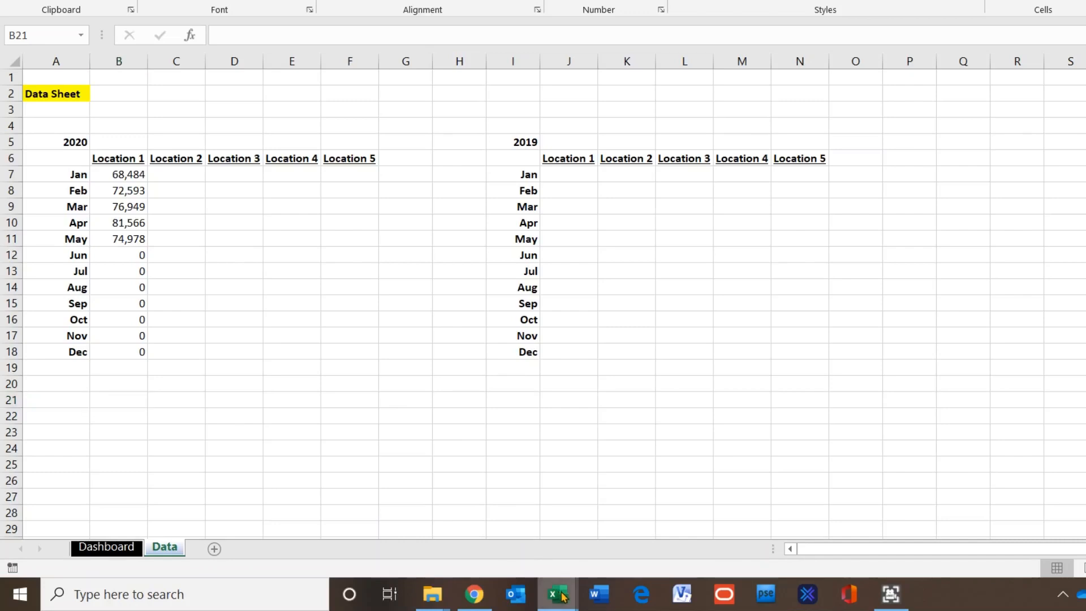
{"action": "left_click", "coordinate": [1011, 500]}
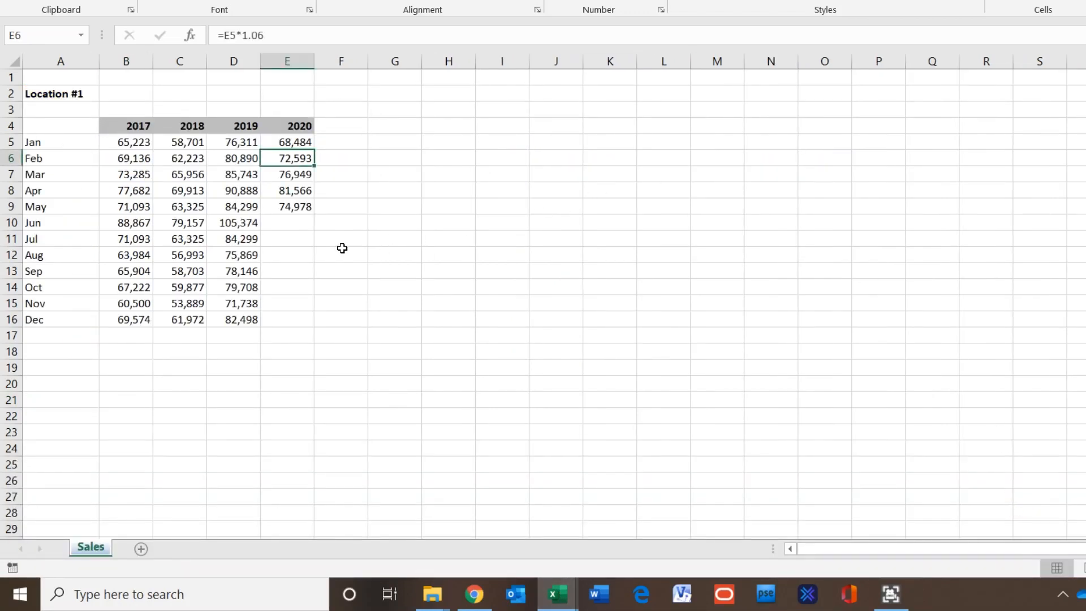
{"action": "left_click", "coordinate": [288, 223]}
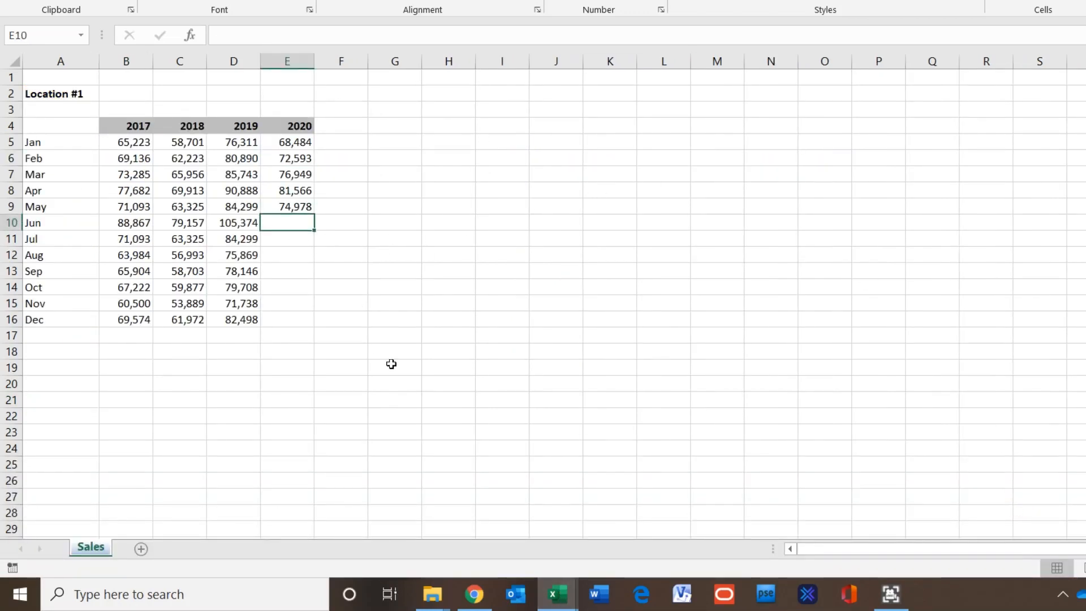
{"action": "type", "text": "5"}
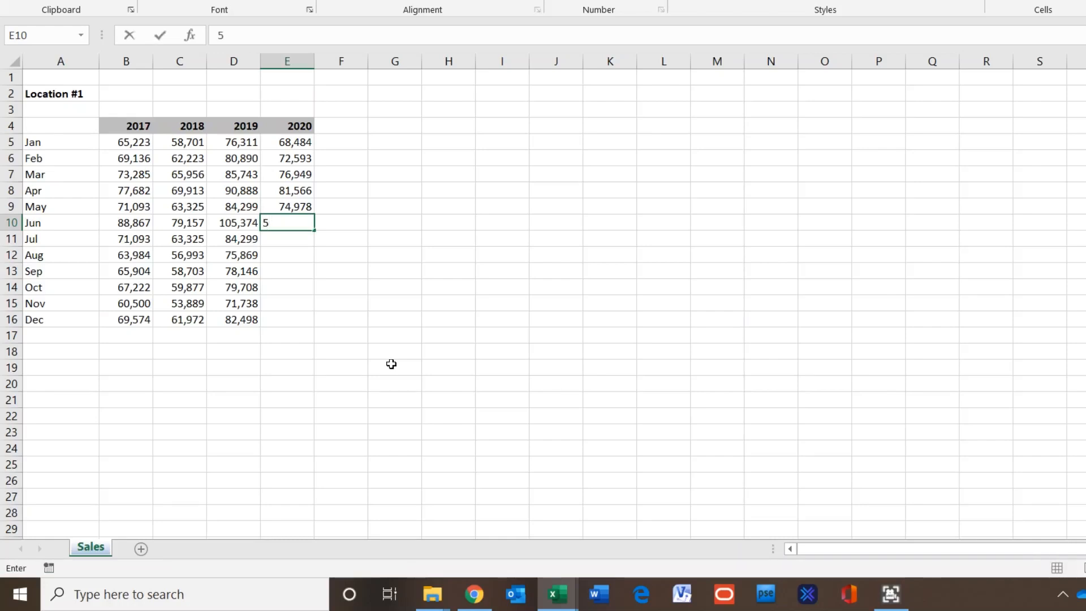
{"action": "key", "text": "Return"}
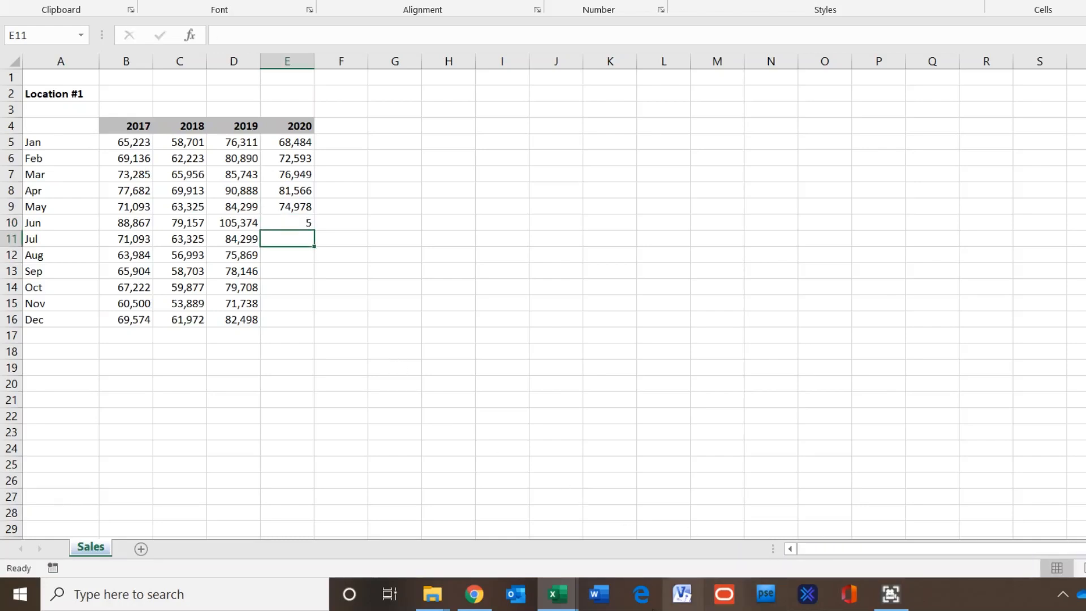
Switch to the Data sheet of the Dashboard workbook and check the June 2020 link formula in B12
{"action": "mouse_move", "coordinate": [557, 594]}
{"action": "left_click", "coordinate": [170, 524]}
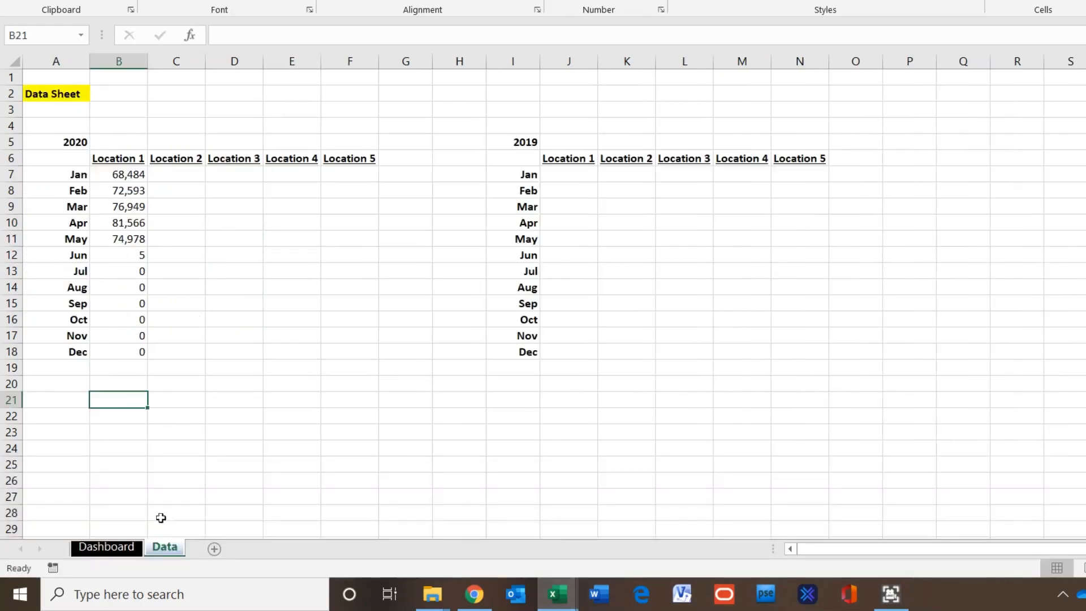
{"action": "left_click", "coordinate": [131, 259]}
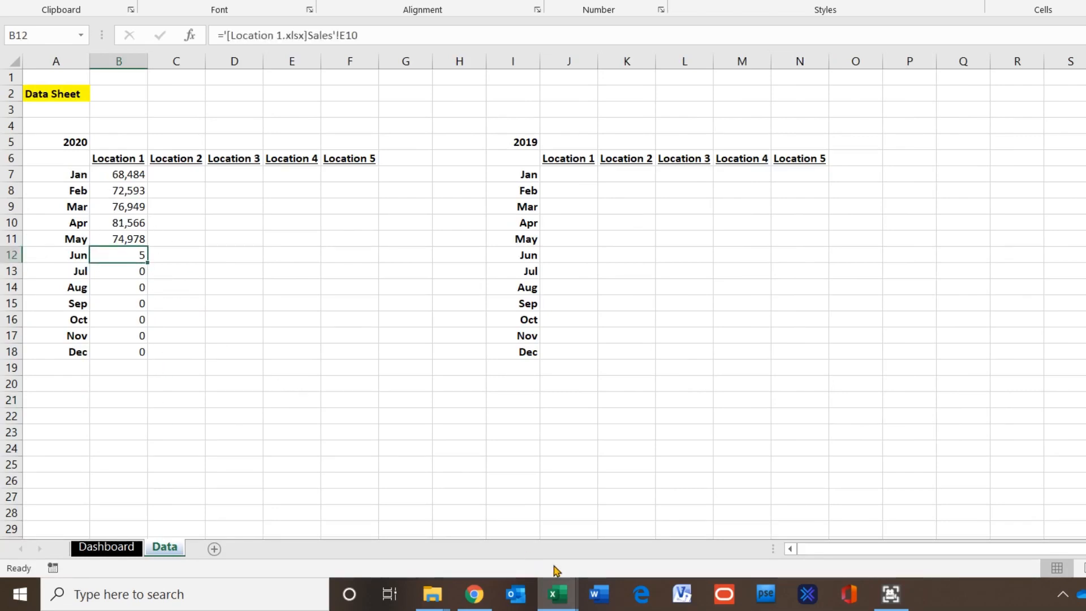
Clear the June 2020 test figure from E10 in the Location 1 workbook and return to the Data sheet
{"action": "mouse_move", "coordinate": [557, 594]}
{"action": "left_click", "coordinate": [939, 516]}
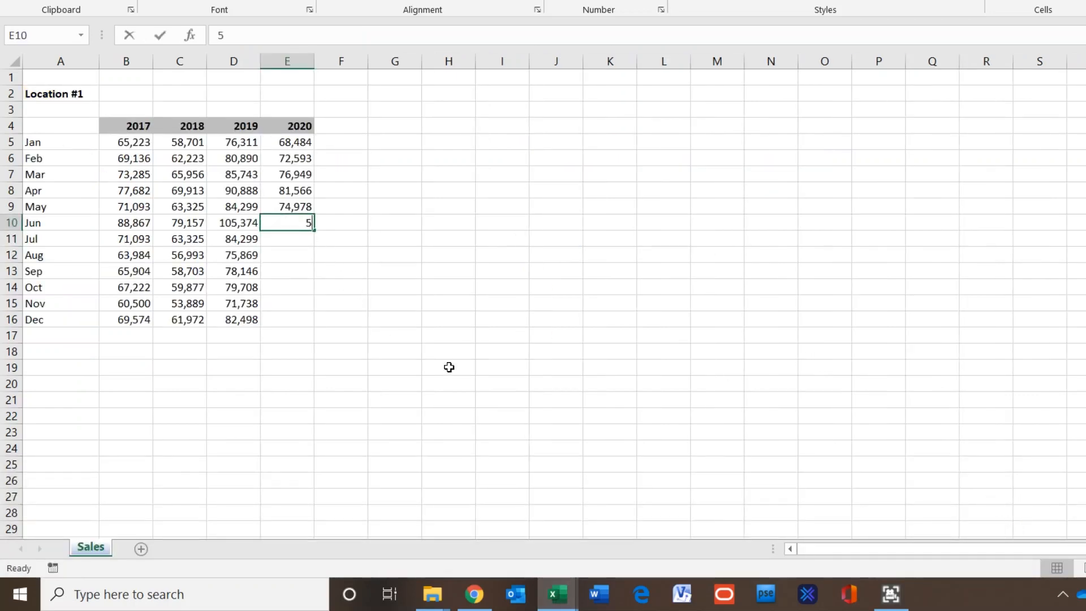
{"action": "key", "text": "Delete"}
{"action": "key", "text": "Return"}
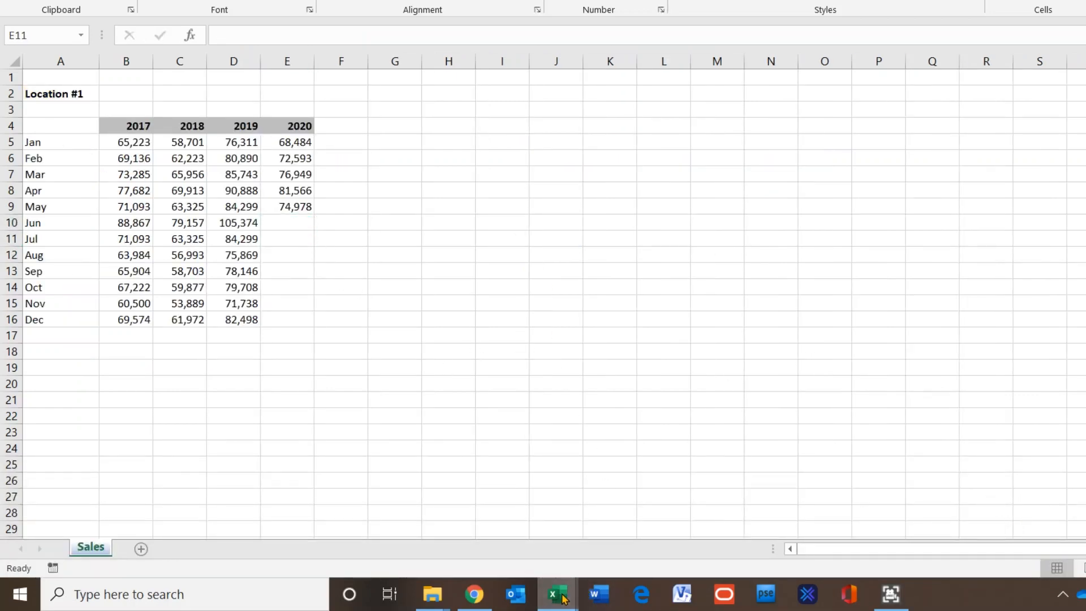
{"action": "mouse_move", "coordinate": [557, 594]}
{"action": "left_click", "coordinate": [138, 539]}
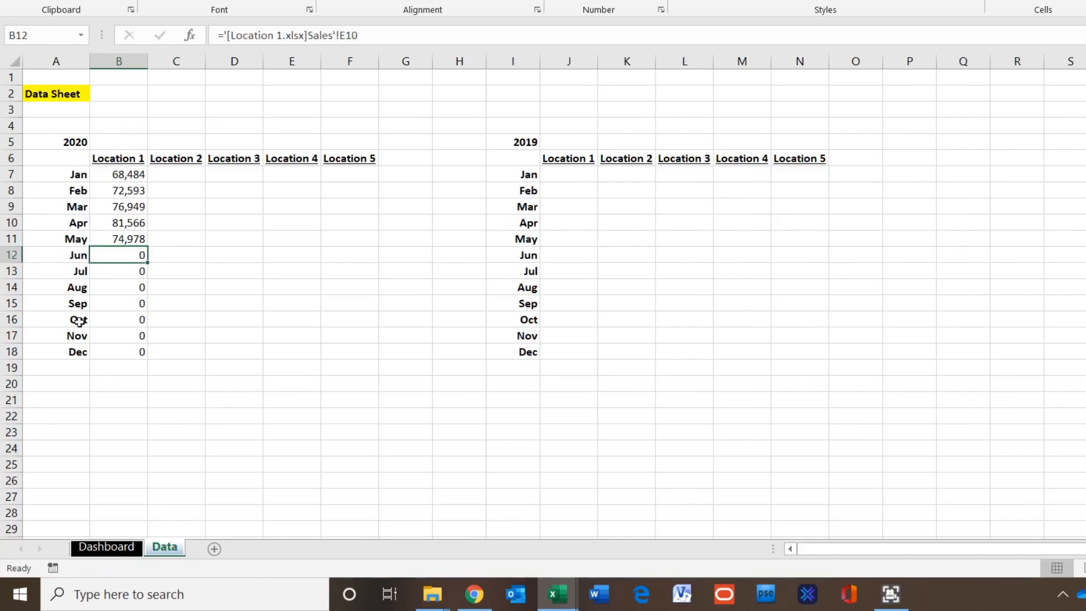
{"action": "left_click", "coordinate": [188, 394]}
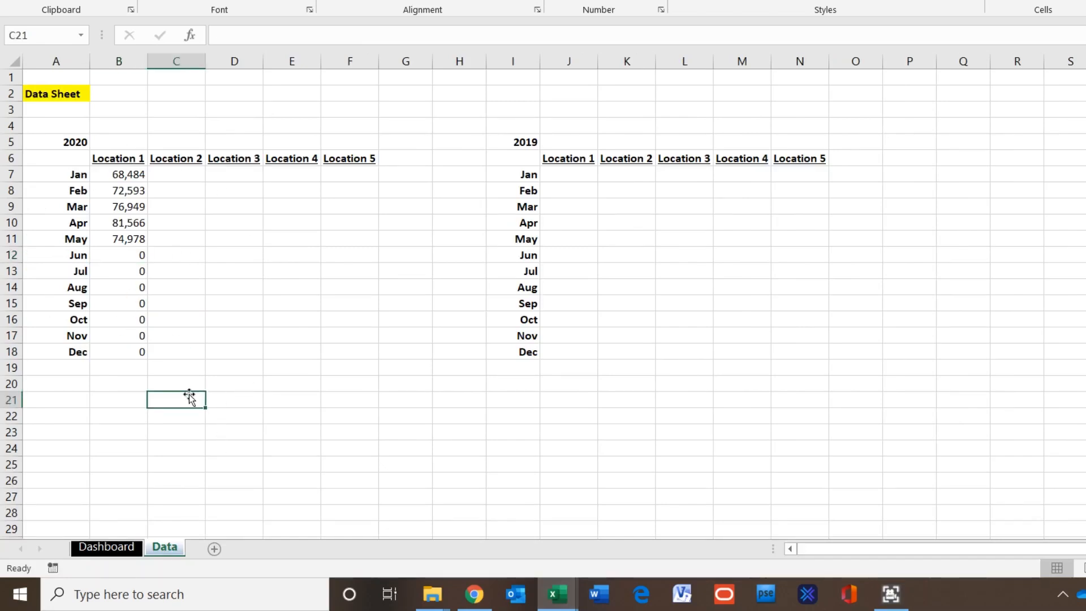
{"action": "left_click", "coordinate": [126, 174]}
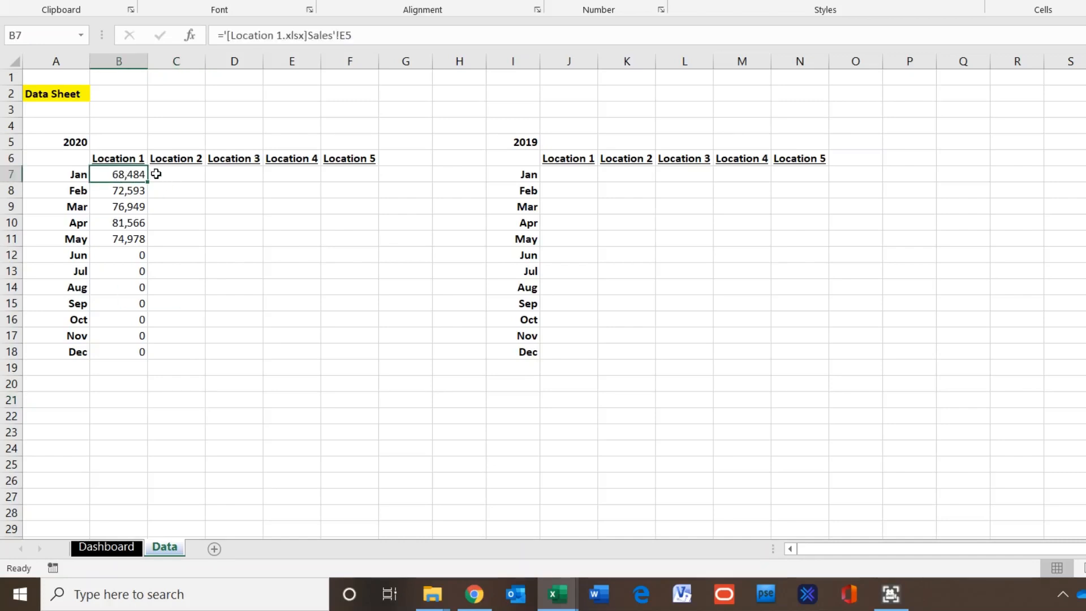
{"action": "left_click", "coordinate": [177, 173]}
{"action": "left_click", "coordinate": [240, 173]}
{"action": "left_click", "coordinate": [305, 172]}
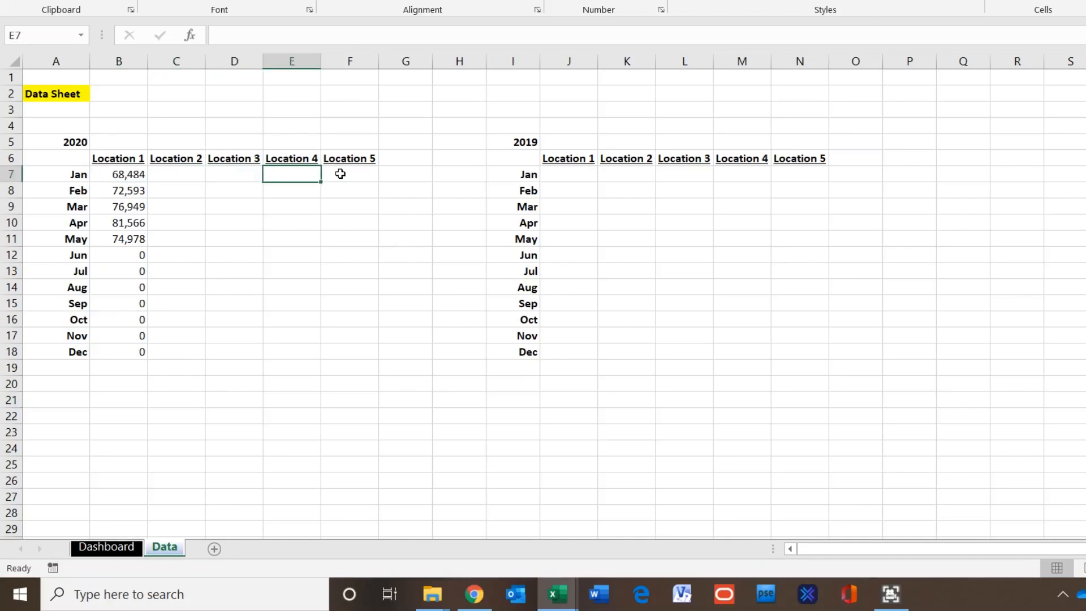
{"action": "left_click", "coordinate": [339, 172]}
{"action": "left_click", "coordinate": [272, 218]}
Try filling the Location 1 link formula from B7 across into C7, compare both references, and clear C7
{"action": "left_click", "coordinate": [129, 172]}
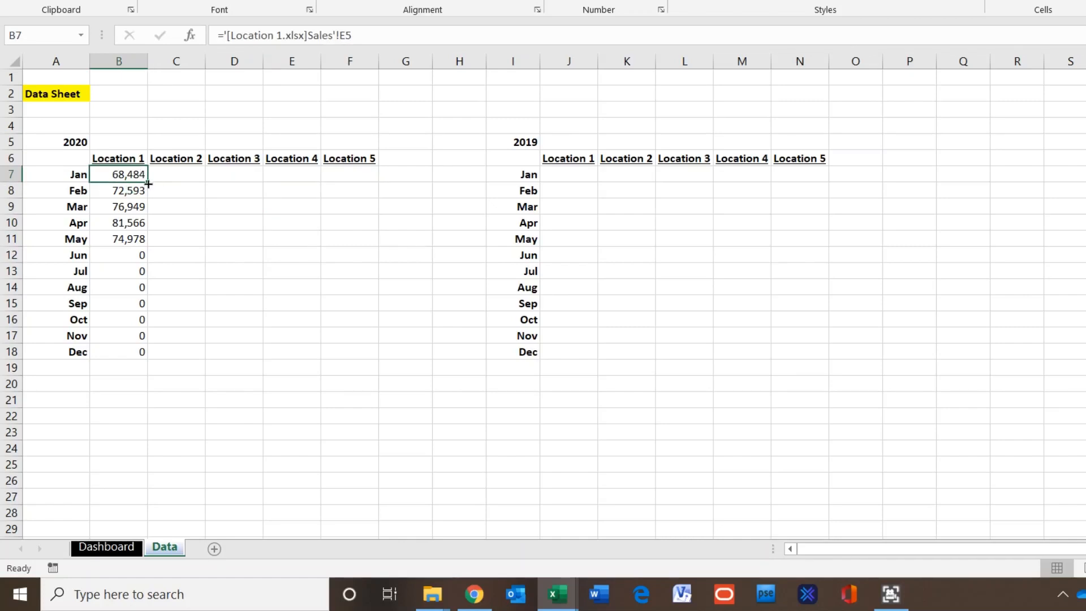
{"action": "left_click_drag", "start_coordinate": [146, 181], "coordinate": [196, 187]}
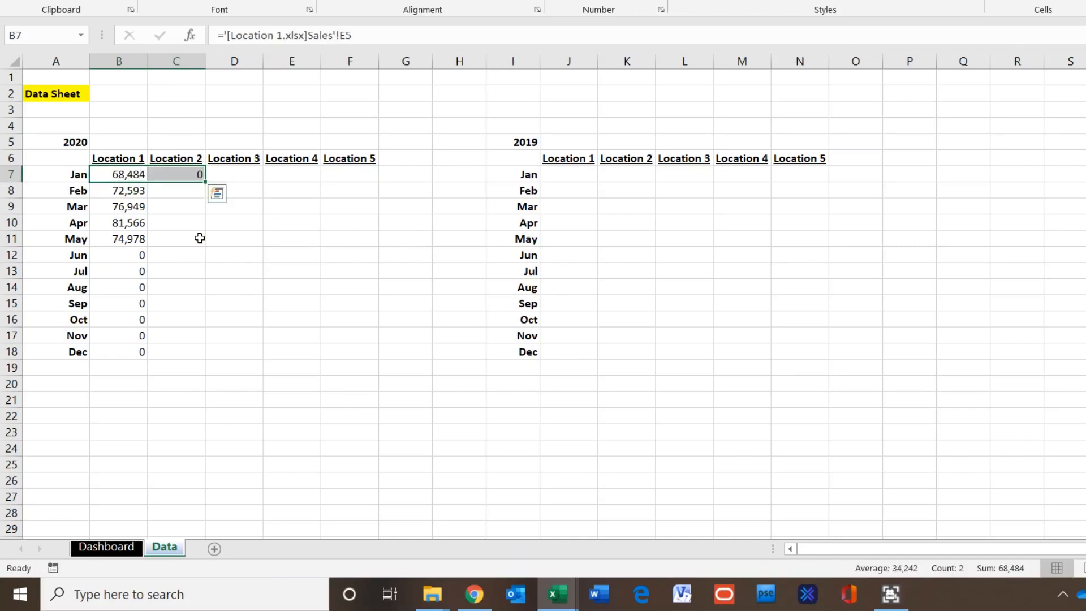
{"action": "left_click", "coordinate": [178, 174]}
{"action": "left_click", "coordinate": [130, 174]}
{"action": "left_click", "coordinate": [180, 173]}
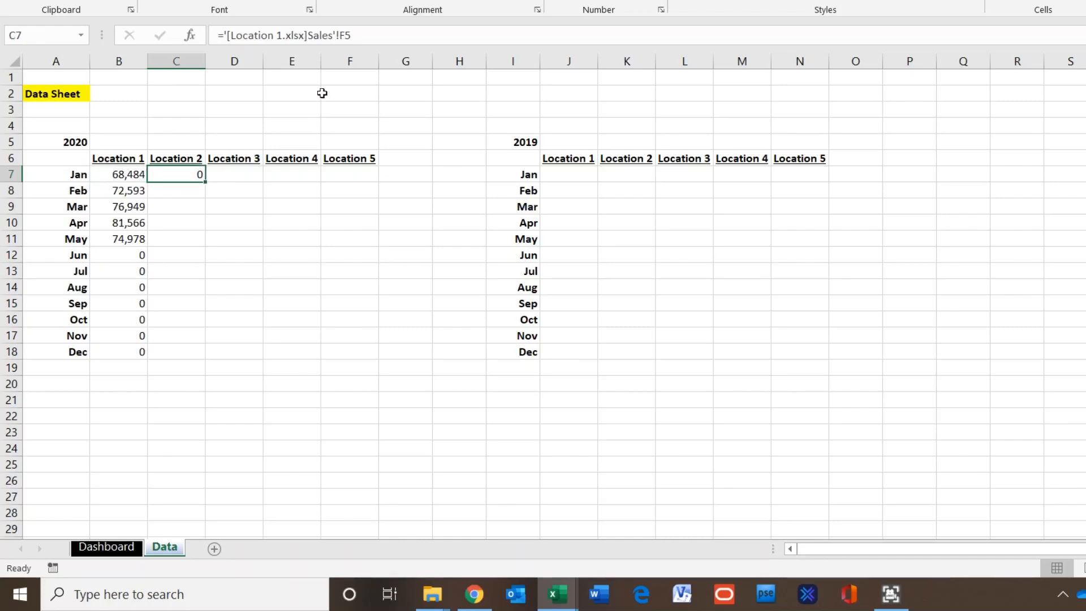
{"action": "left_click", "coordinate": [125, 173]}
{"action": "left_click", "coordinate": [192, 173]}
{"action": "key", "text": "BackSpace"}
{"action": "key", "text": "Return"}
Copy the formula text ='[Location 1.xlsx]Sales'!E5 from B7 into C7 so its cell reference does not shift
{"action": "left_click", "coordinate": [137, 175]}
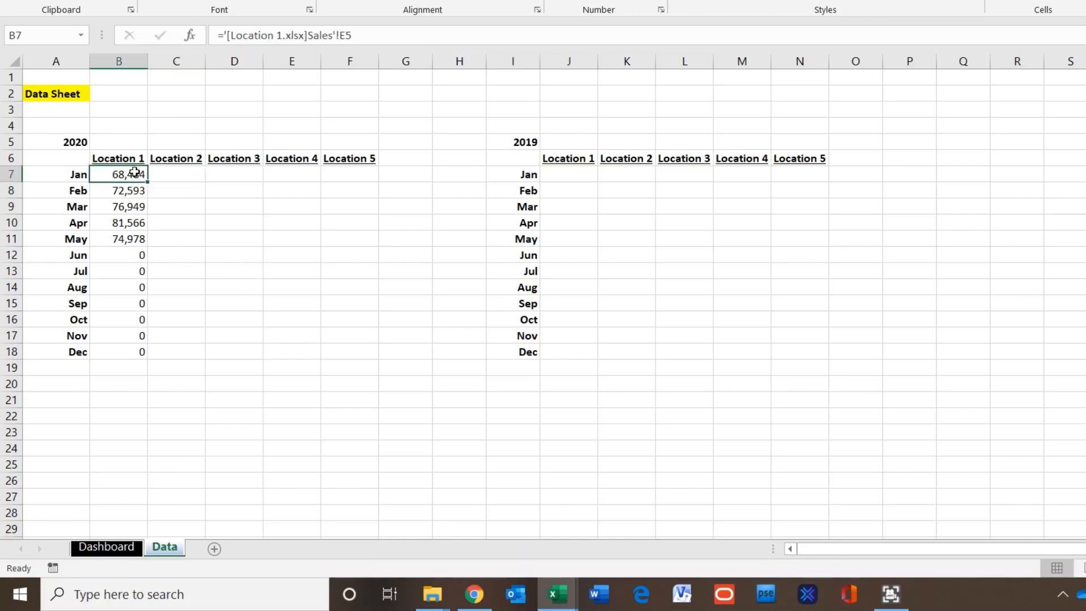
{"action": "left_click", "coordinate": [366, 35]}
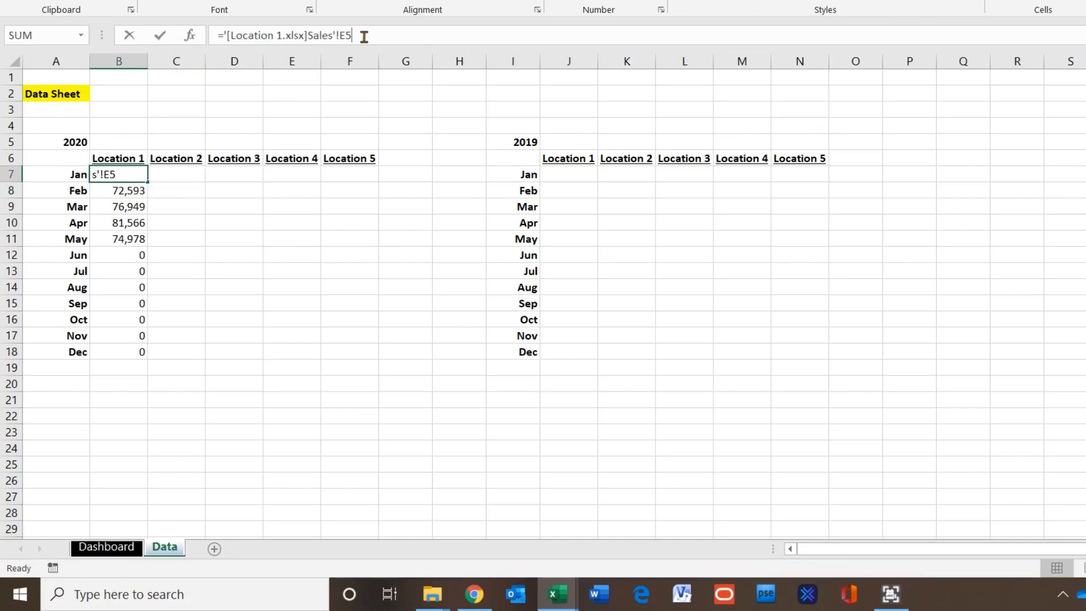
{"action": "left_click_drag", "start_coordinate": [364, 36], "coordinate": [217, 35]}
{"action": "key", "text": "ctrl+c"}
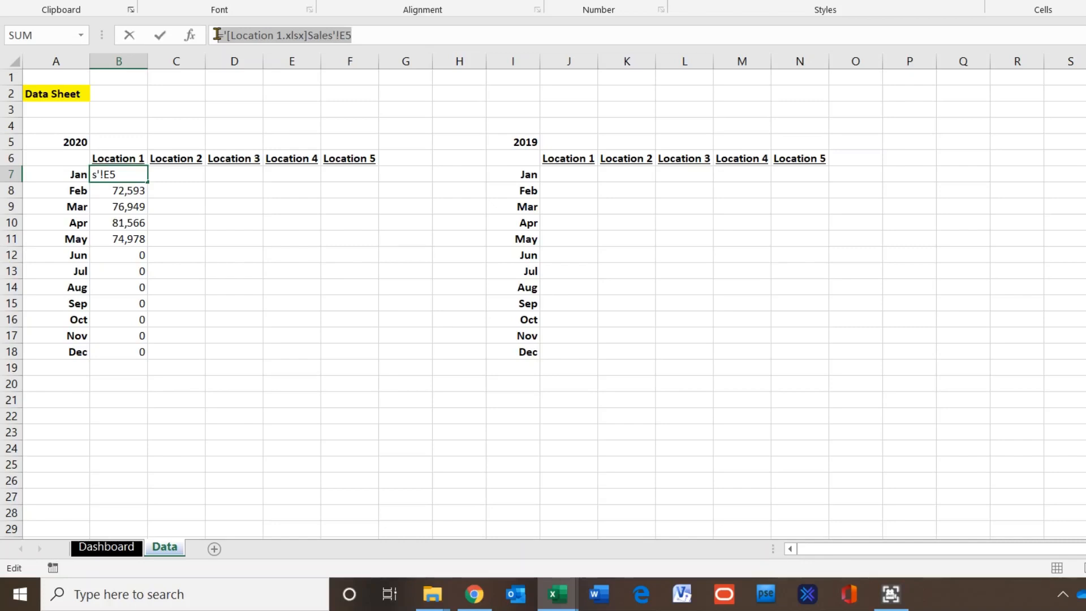
{"action": "key", "text": "Return"}
{"action": "left_click", "coordinate": [167, 172]}
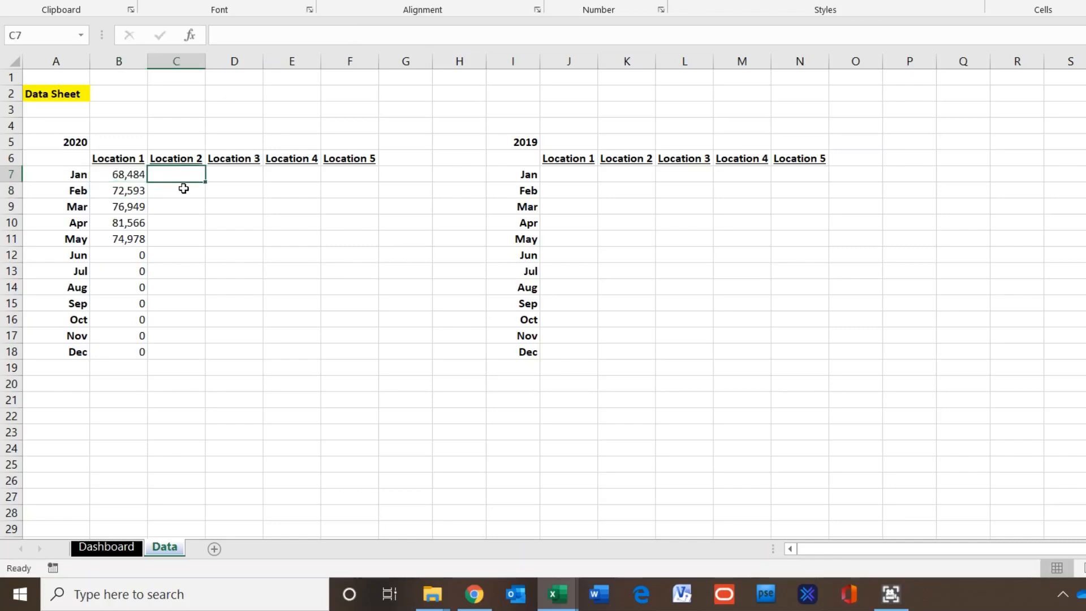
{"action": "left_click", "coordinate": [239, 39]}
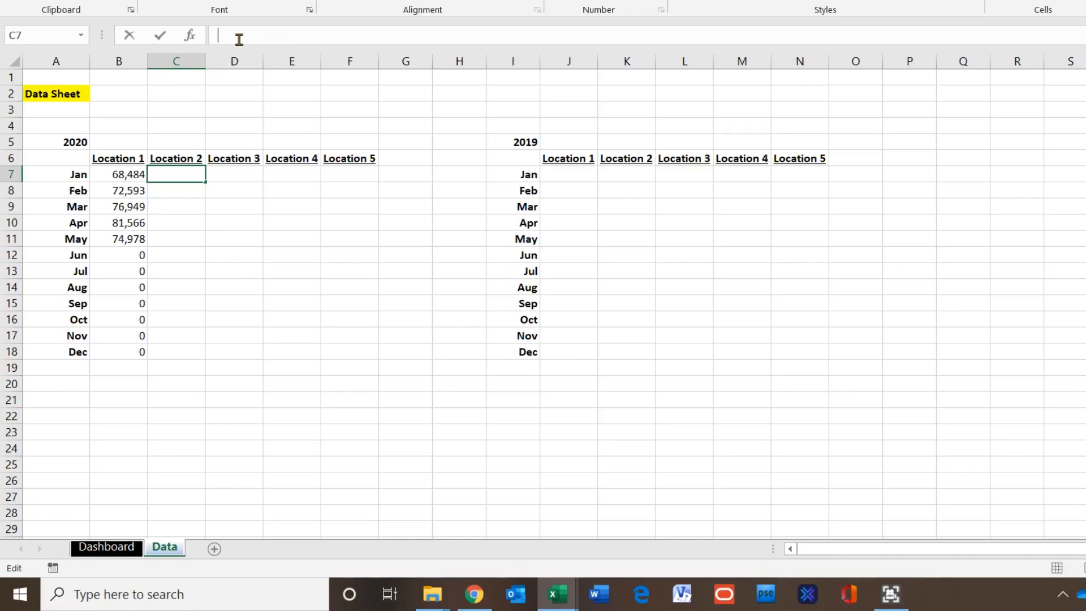
{"action": "key", "text": "ctrl+v"}
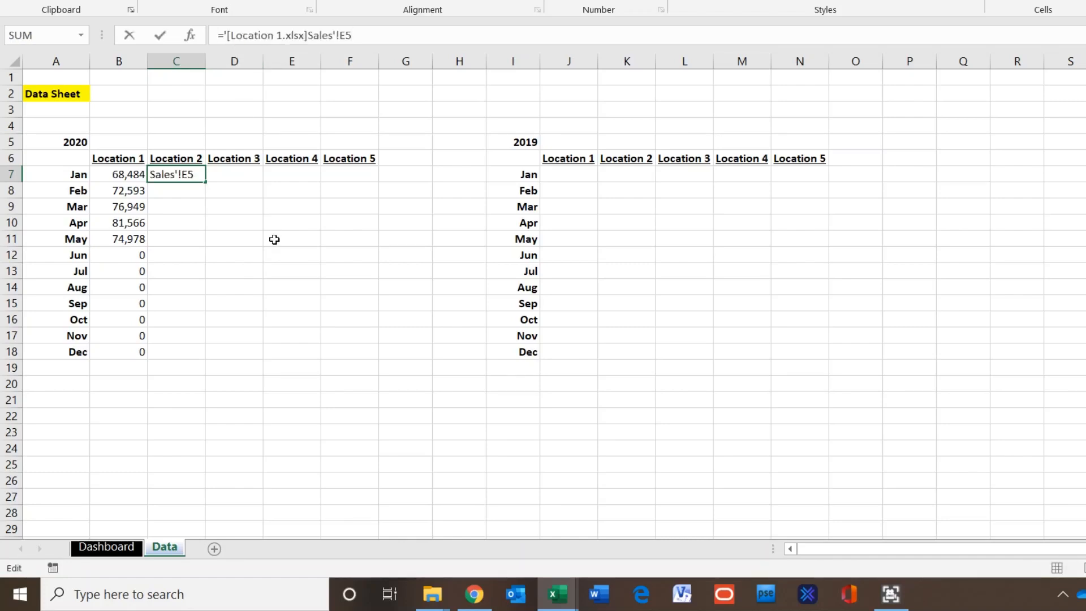
{"action": "key", "text": "Return"}
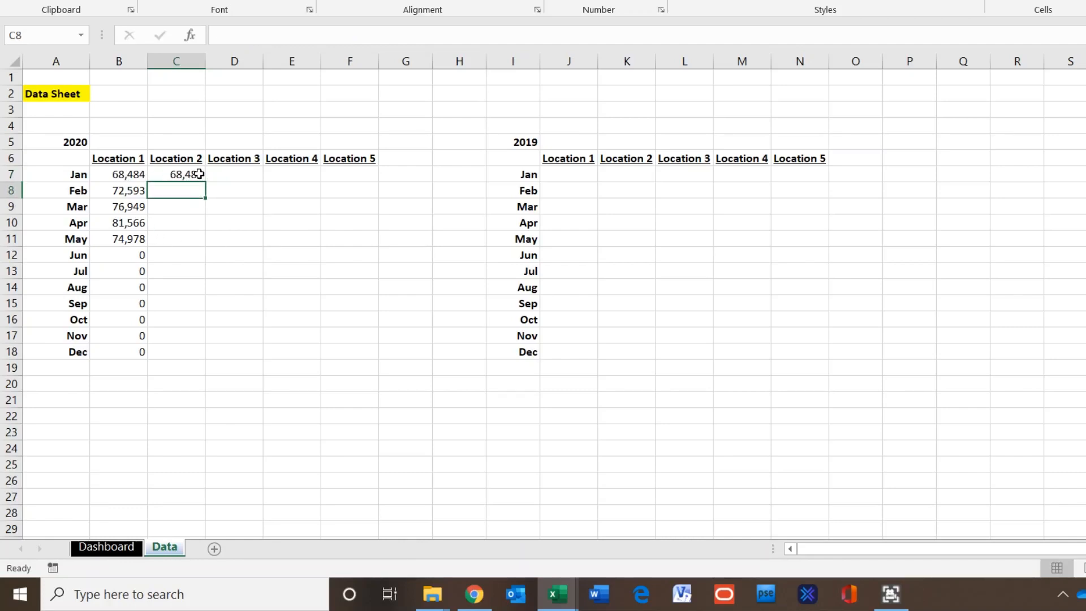
Point the link formula in C7 to the Location 2 workbook, so it reads ='[Location 2.xlsx]Sales'!E5
{"action": "left_click", "coordinate": [169, 171]}
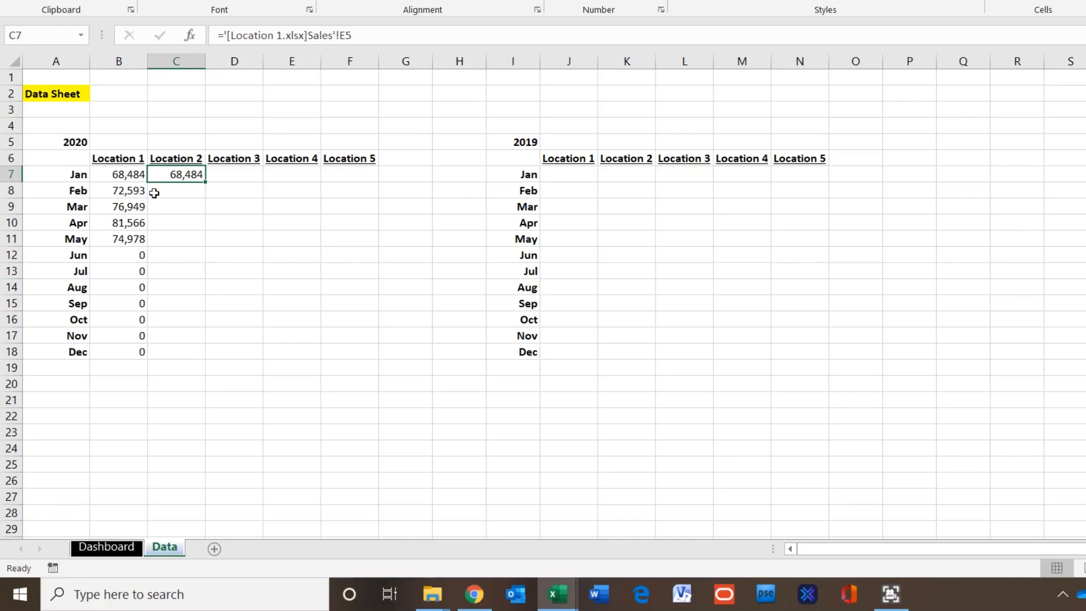
{"action": "left_click", "coordinate": [277, 35]}
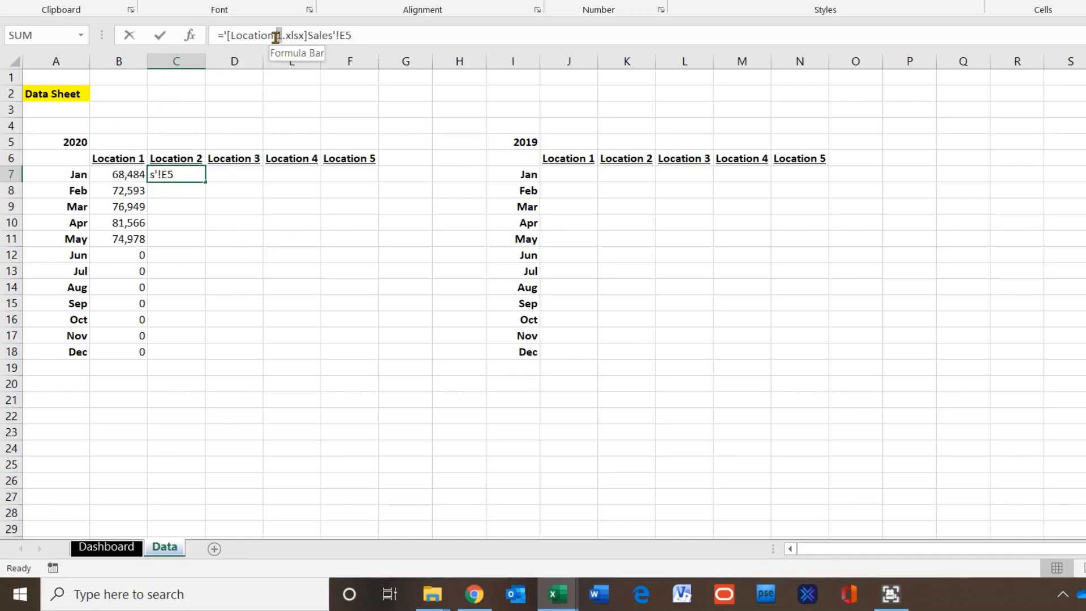
{"action": "double_click", "coordinate": [277, 35]}
{"action": "type", "text": "2"}
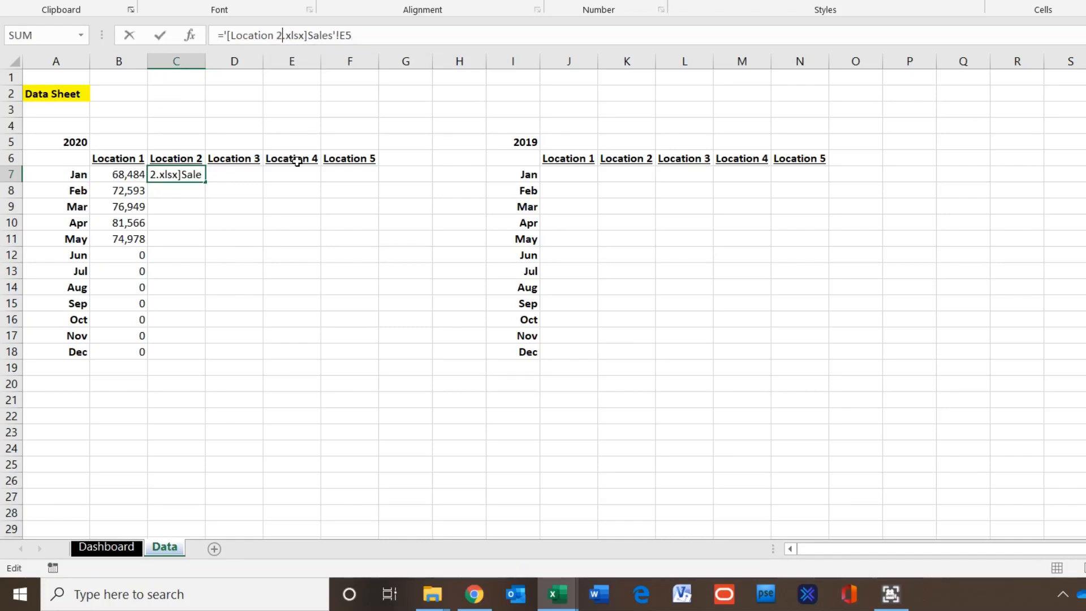
{"action": "key", "text": "Return"}
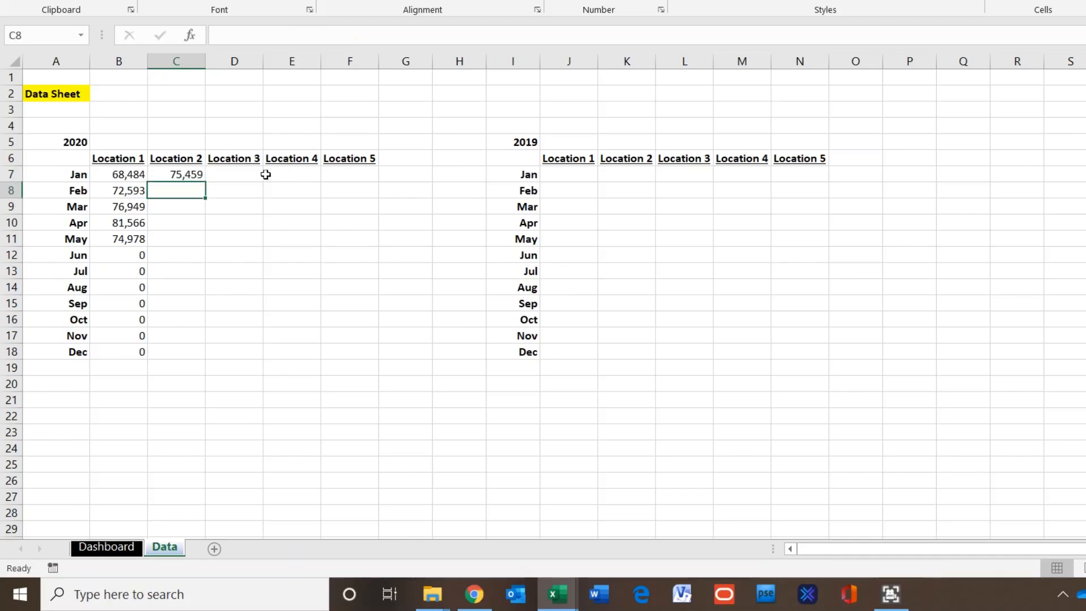
Check the C7 link against January 2020 cell E5 in the Location 2 workbook, and return to the Data sheet
{"action": "left_click", "coordinate": [554, 598]}
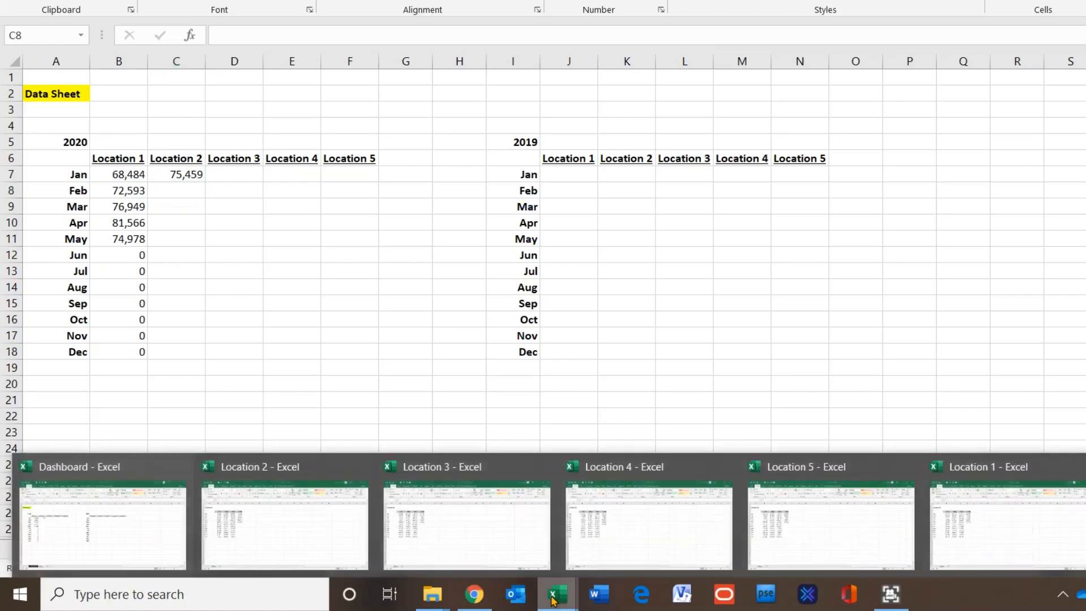
{"action": "left_click", "coordinate": [310, 530]}
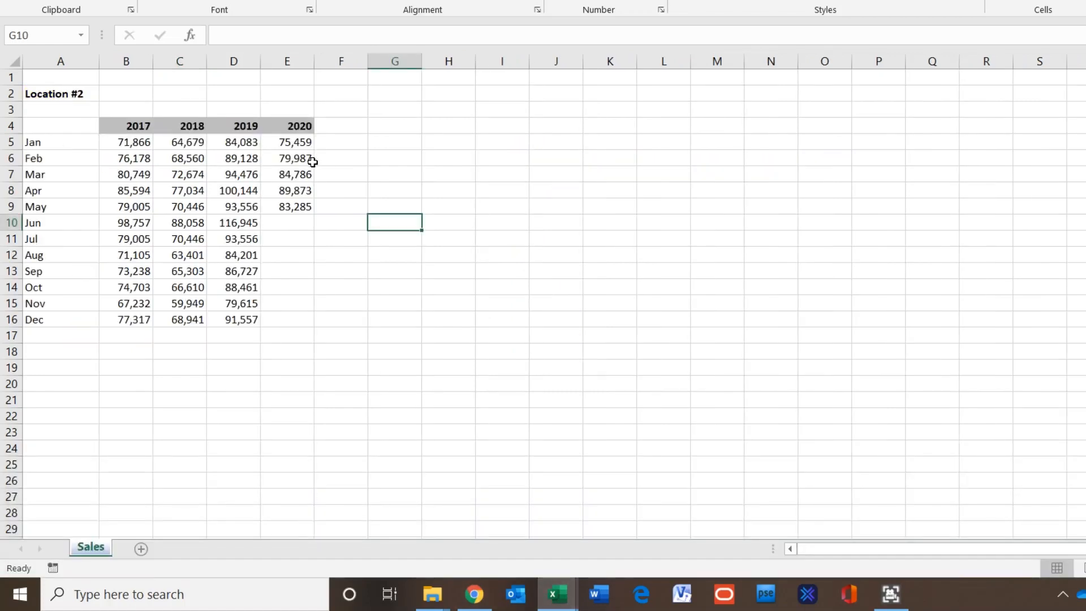
{"action": "left_click", "coordinate": [298, 144]}
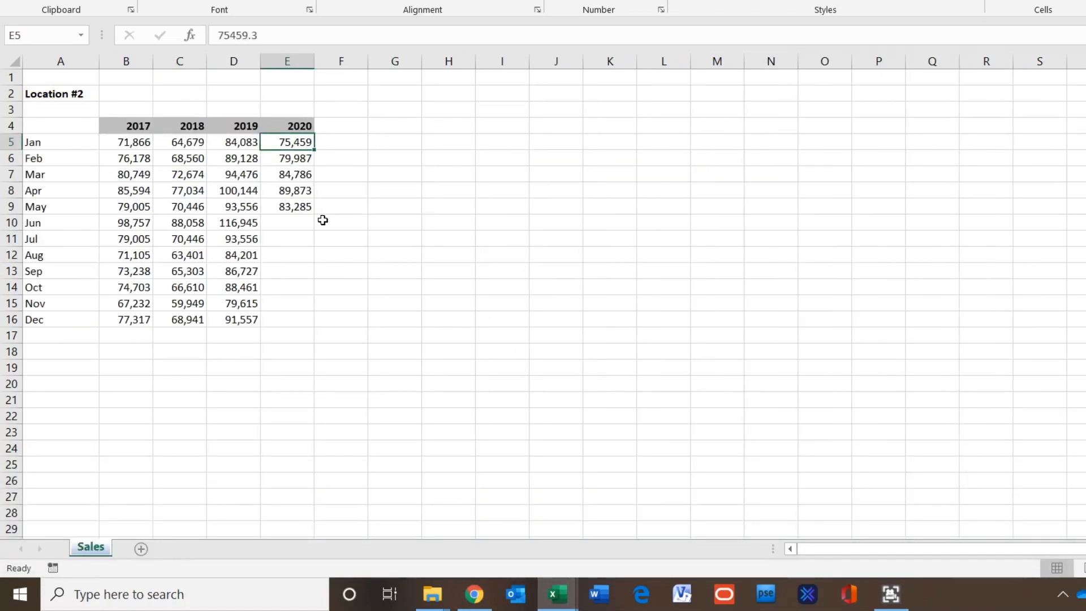
{"action": "left_click", "coordinate": [557, 594]}
{"action": "left_click", "coordinate": [156, 531]}
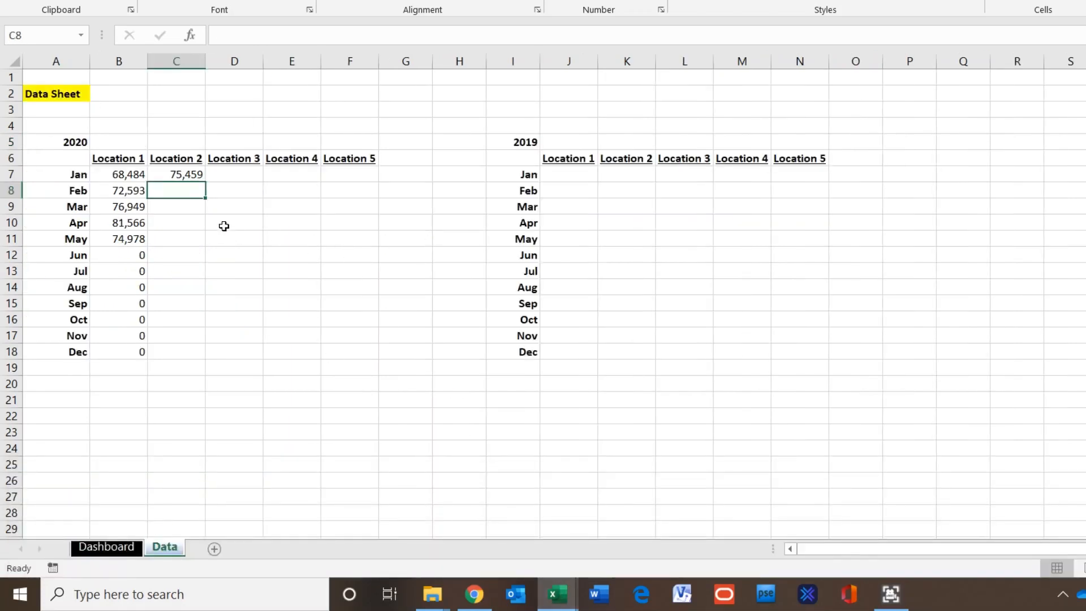
{"action": "left_click", "coordinate": [182, 175]}
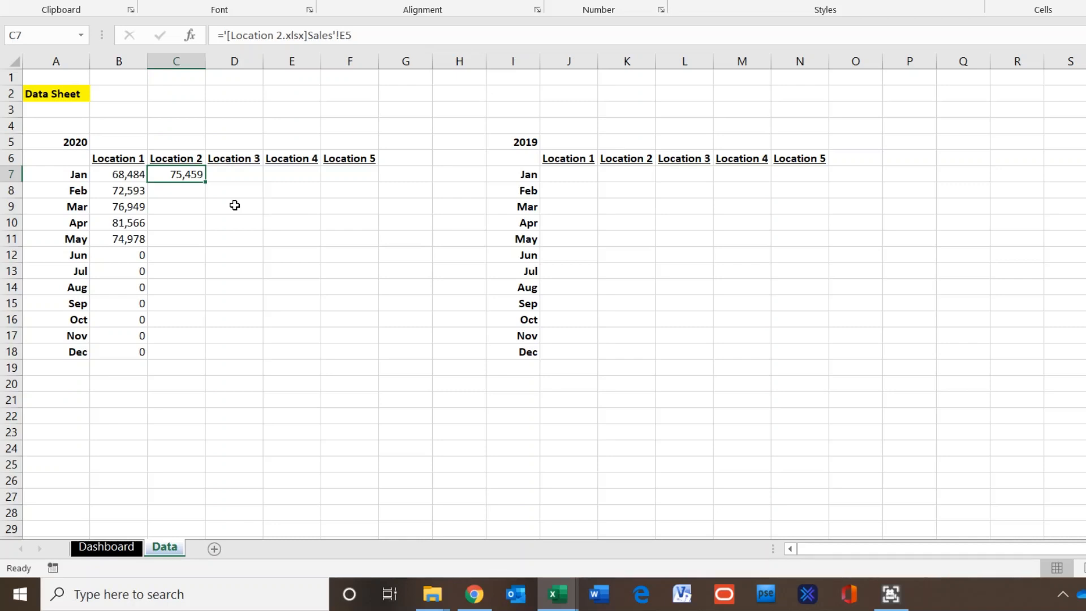
{"action": "left_click", "coordinate": [272, 211]}
Copy the link formula text from B7 and paste it into D7 under Location 3
{"action": "left_click", "coordinate": [145, 179]}
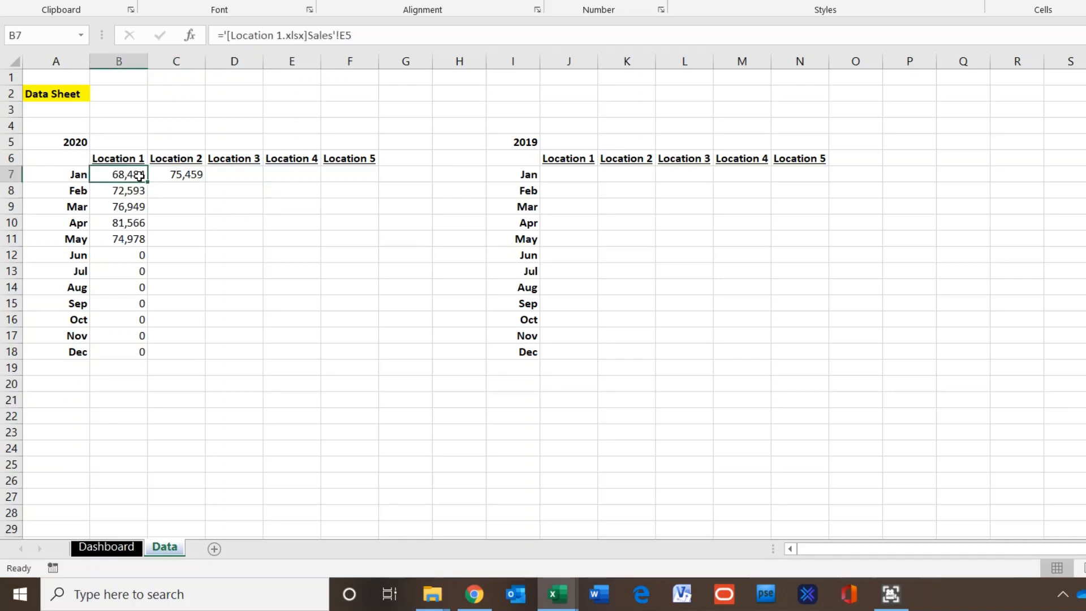
{"action": "left_click_drag", "start_coordinate": [355, 35], "coordinate": [190, 37]}
{"action": "key", "text": "ctrl+c"}
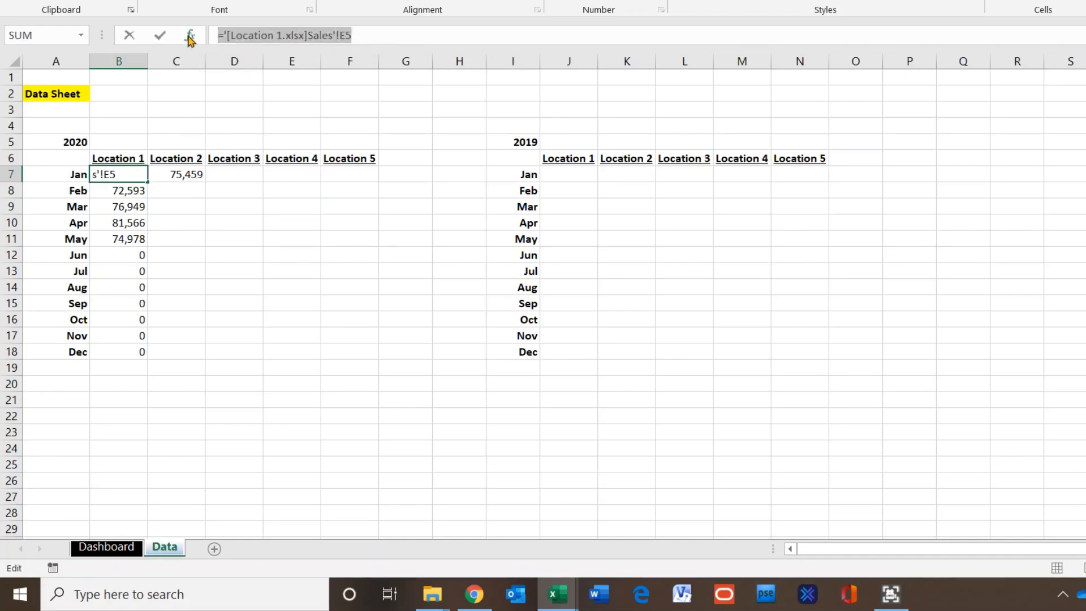
{"action": "key", "text": "Return"}
{"action": "left_click", "coordinate": [241, 171]}
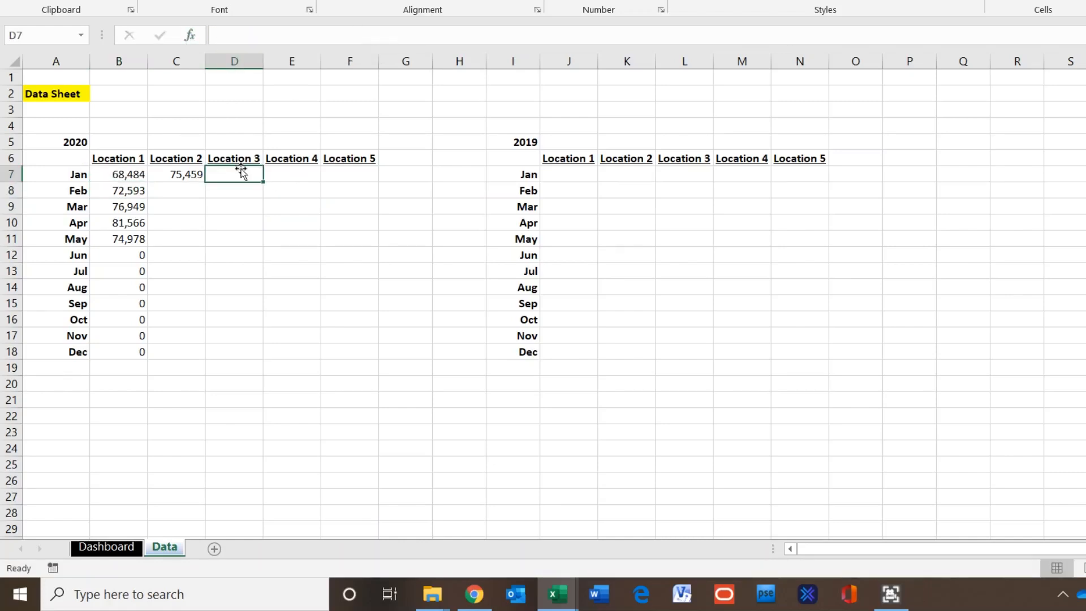
{"action": "left_click", "coordinate": [218, 35]}
{"action": "key", "text": "ctrl+v"}
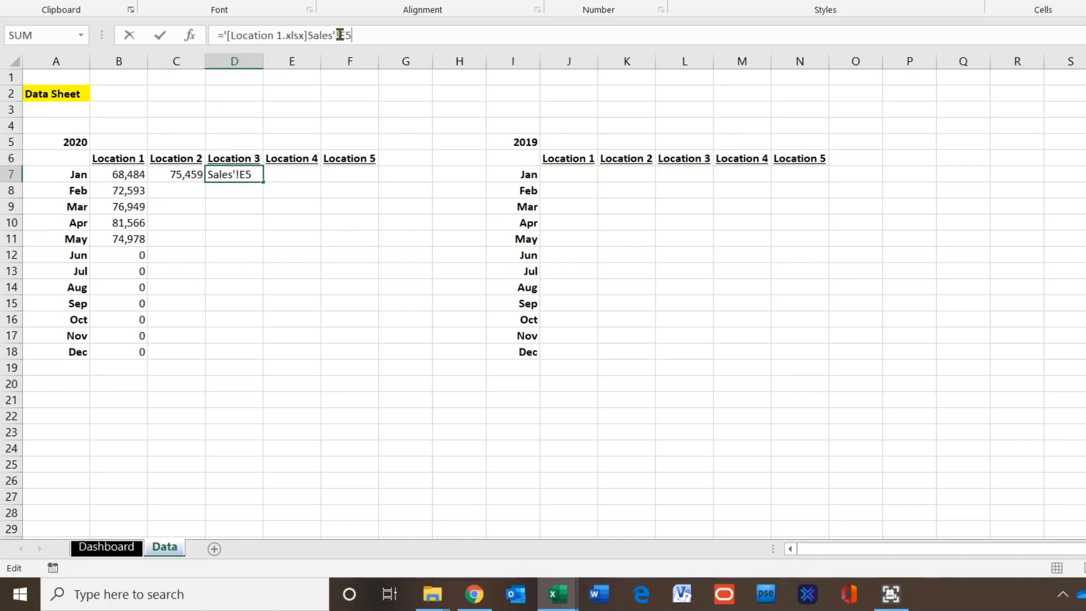
Extend the D7 formula to add the same link again, so it reads ='[Location 1.xlsx]Sales'!E5+'[Location 1.xlsx]Sales'!E5
{"action": "type", "text": "+"}
{"action": "key", "text": "ctrl+v"}
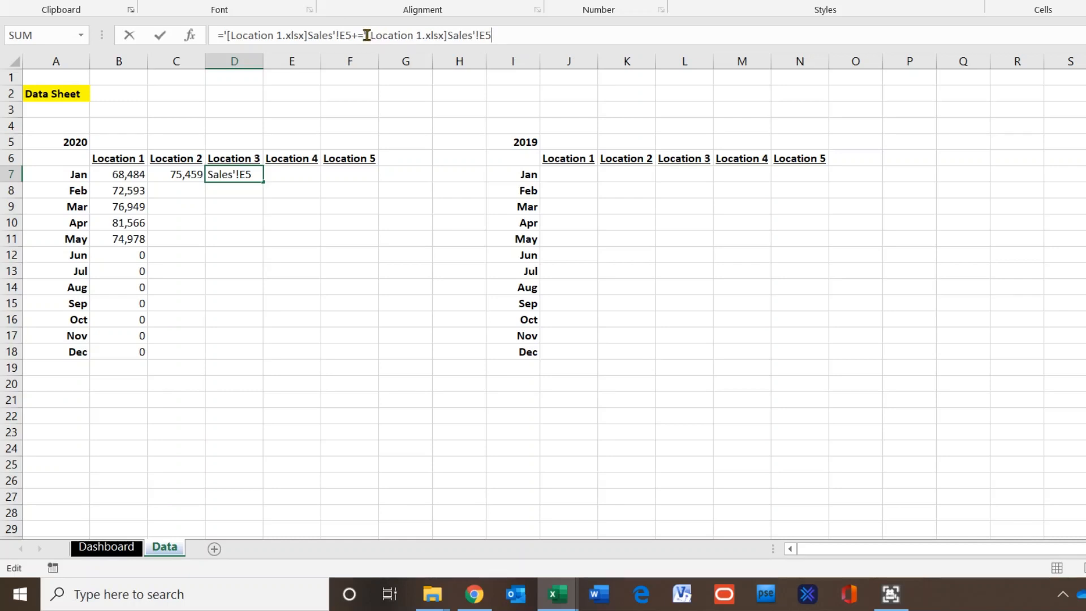
{"action": "left_click", "coordinate": [365, 36]}
{"action": "key", "text": "BackSpace"}
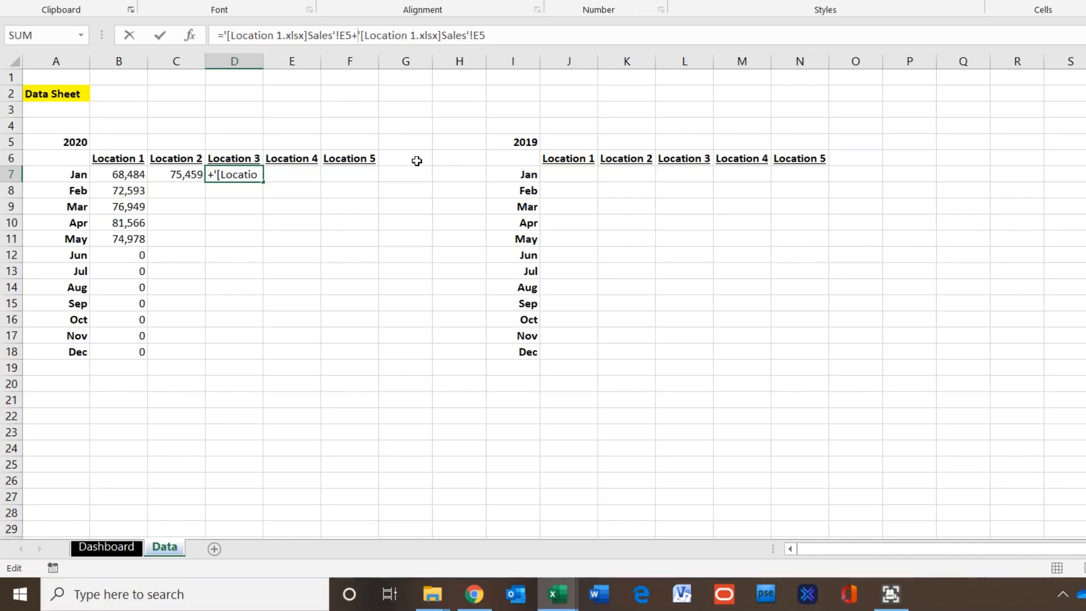
{"action": "key", "text": "Return"}
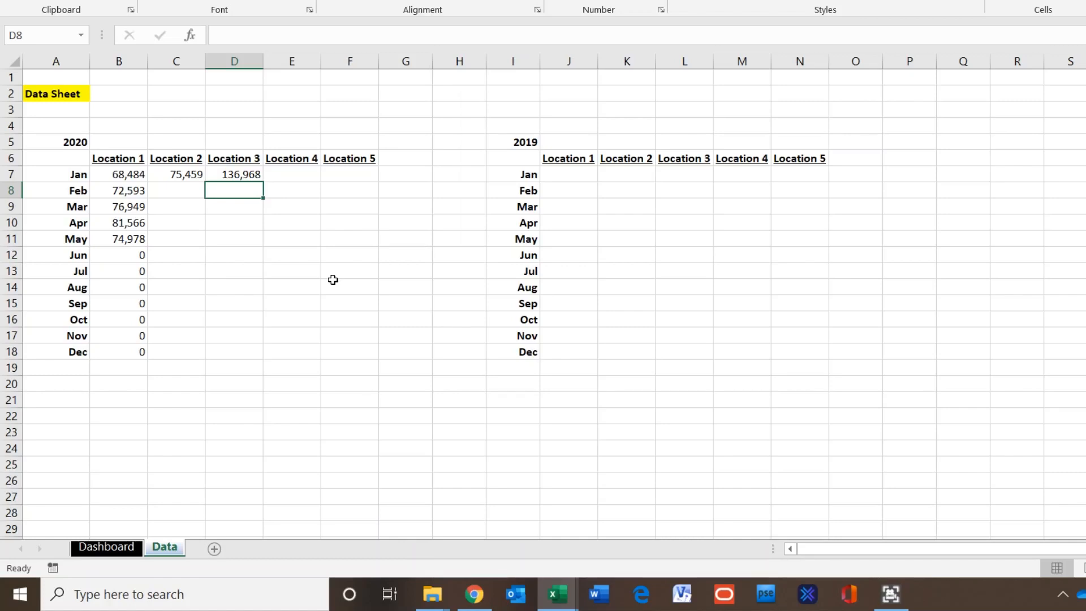
Use Find and Replace on cell D7 to change both Location 1 references in its formula to Location 2
{"action": "key", "text": "ctrl+f"}
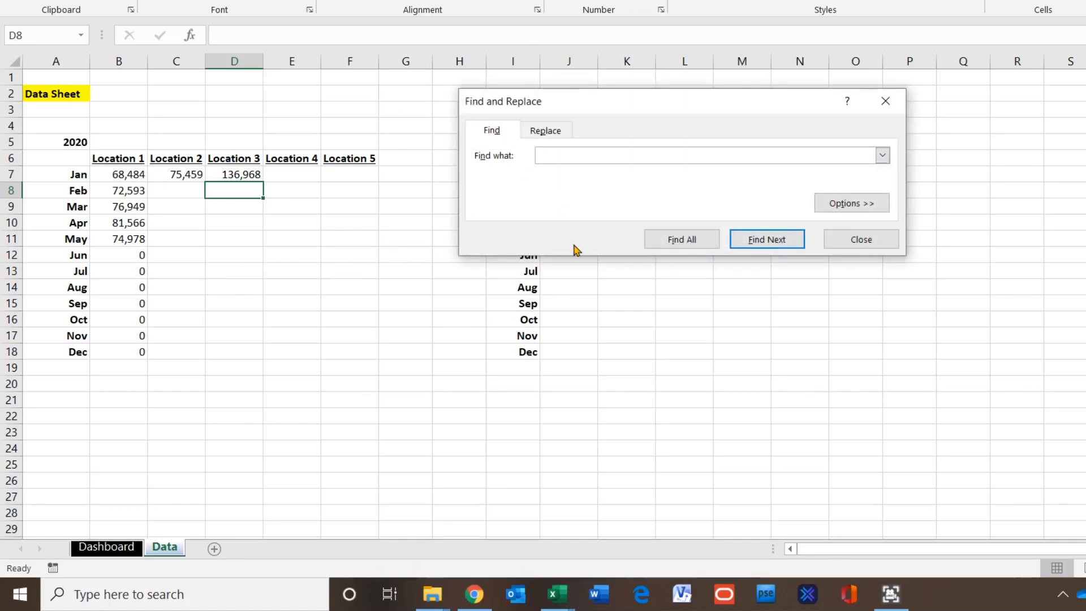
{"action": "left_click", "coordinate": [545, 132]}
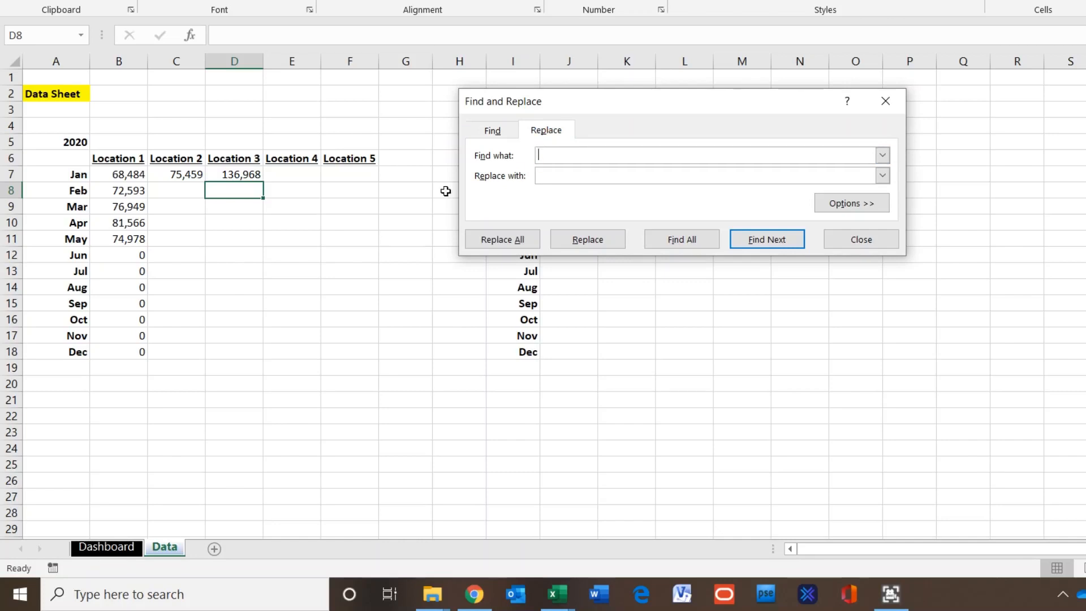
{"action": "type", "text": "L"}
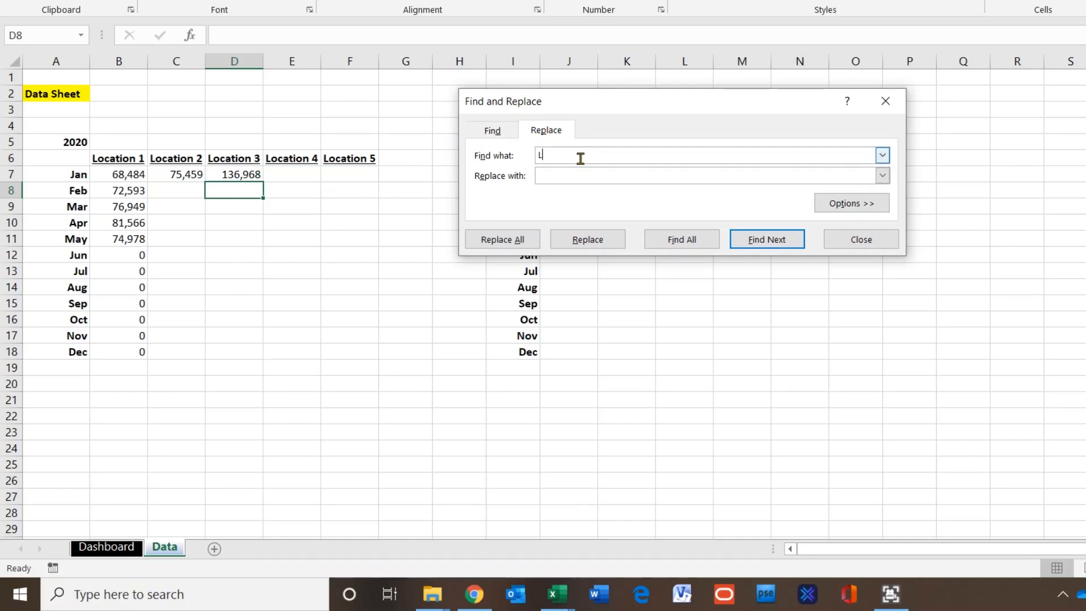
{"action": "type", "text": "ocation 1"}
{"action": "left_click", "coordinate": [571, 177]}
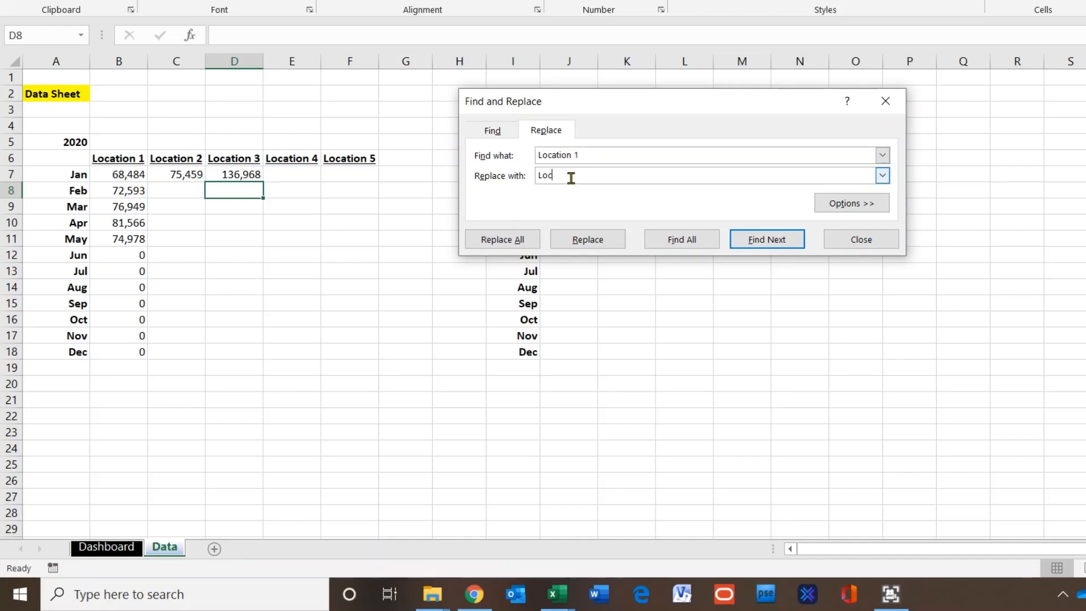
{"action": "type", "text": "Location 2"}
{"action": "left_click", "coordinate": [242, 173]}
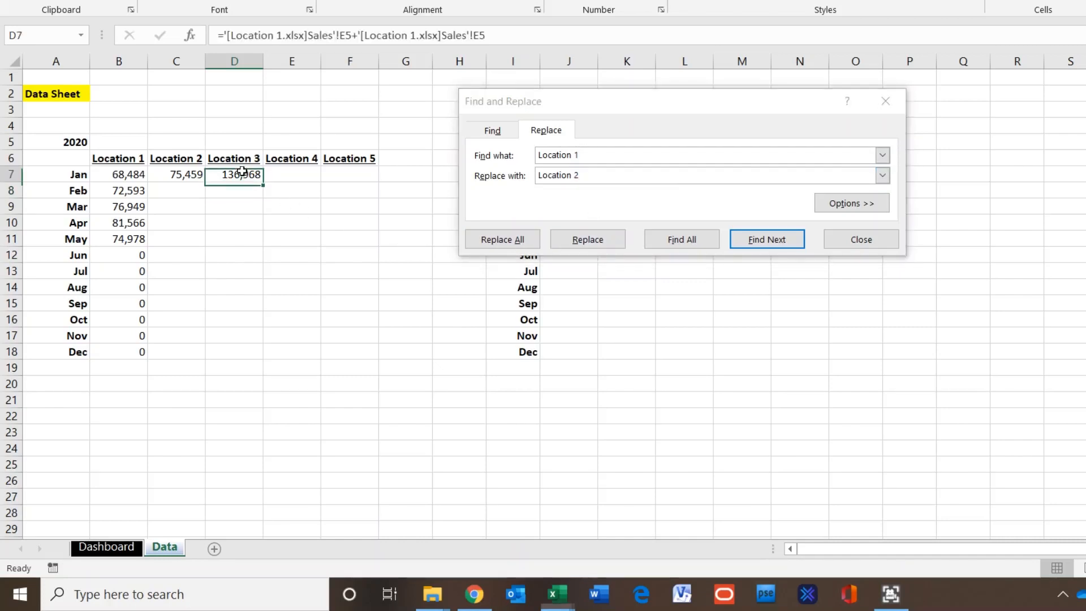
{"action": "left_click", "coordinate": [597, 243]}
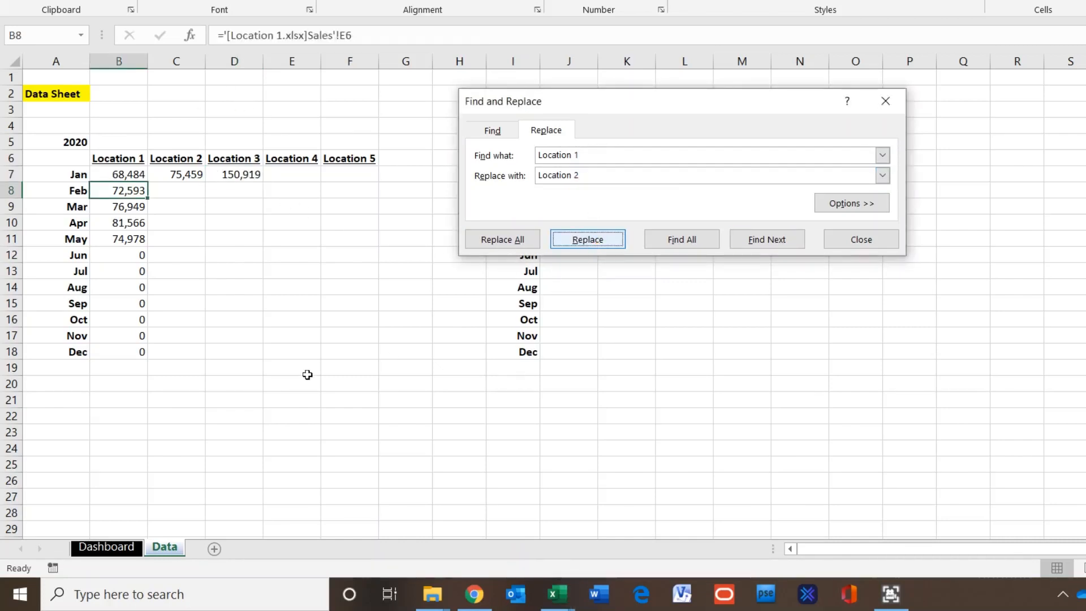
{"action": "left_click", "coordinate": [236, 179]}
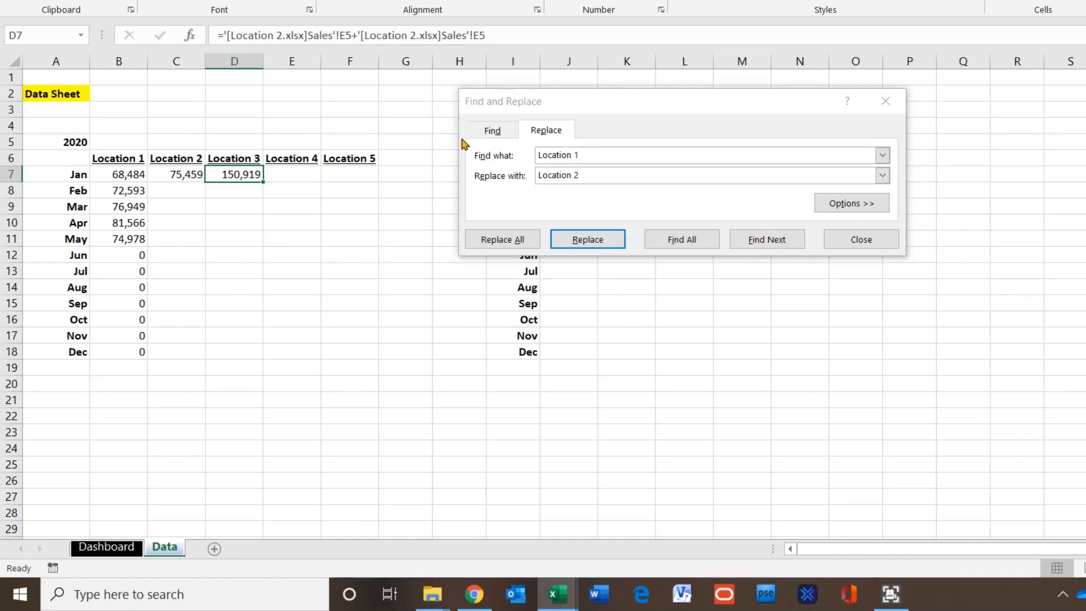
{"action": "left_click", "coordinate": [885, 102]}
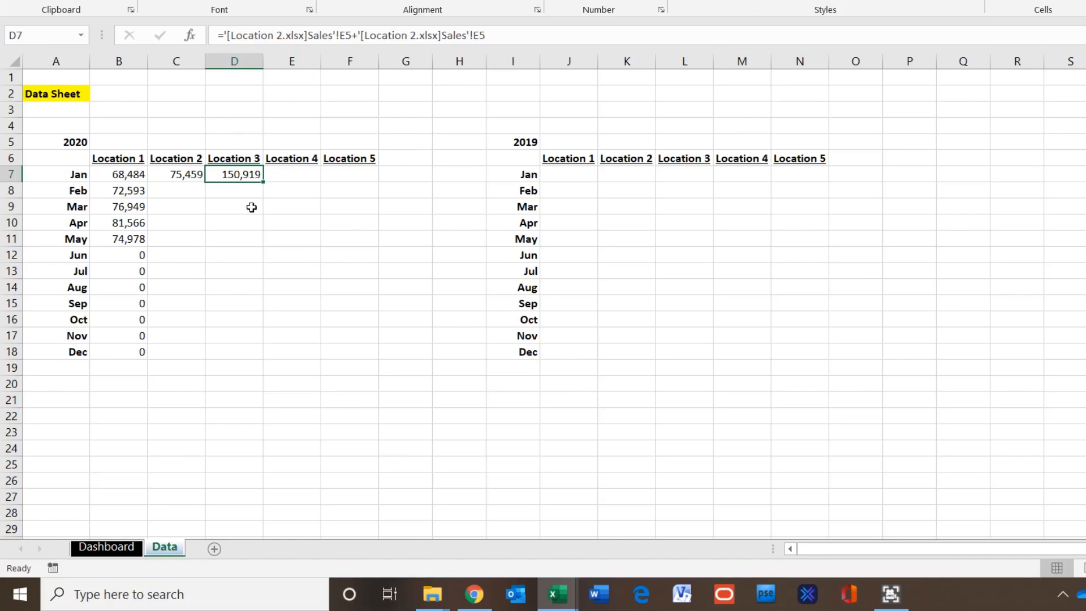
Remove the second link from the D7 formula and point the remaining one to the Location 3 workbook, so it reads ='[Location 3.xlsx]Sales'!E5
{"action": "left_click_drag", "start_coordinate": [485, 35], "coordinate": [351, 36]}
{"action": "key", "text": "BackSpace"}
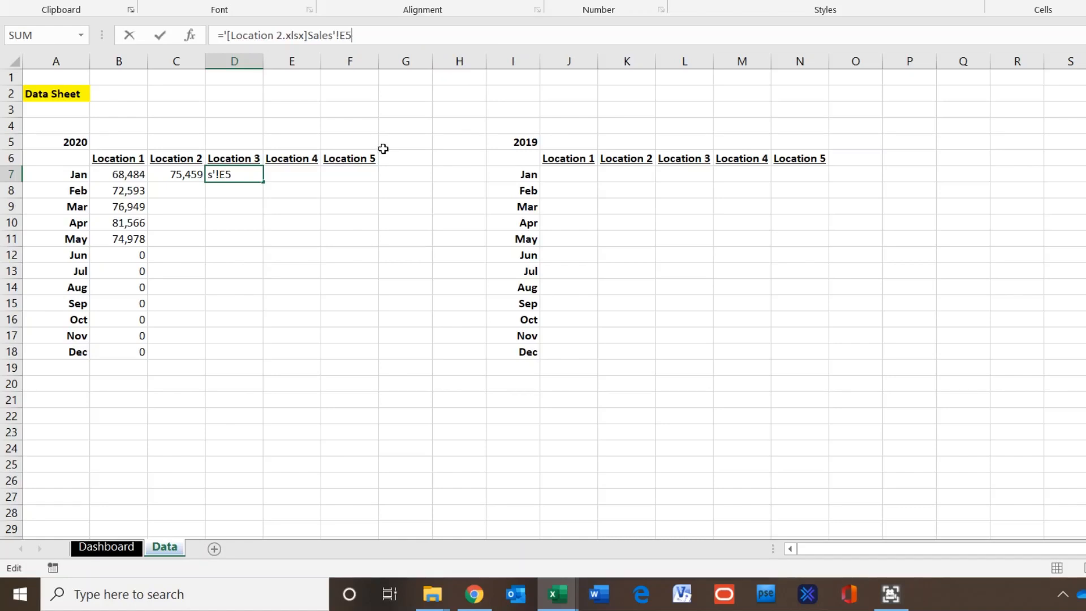
{"action": "double_click", "coordinate": [279, 35]}
{"action": "type", "text": "3"}
{"action": "key", "text": "Return"}
Copy the D7 formula text into E7 and point it to the Location 4 workbook, so it reads ='[Location 4.xlsx]Sales'!E5
{"action": "left_click", "coordinate": [219, 174]}
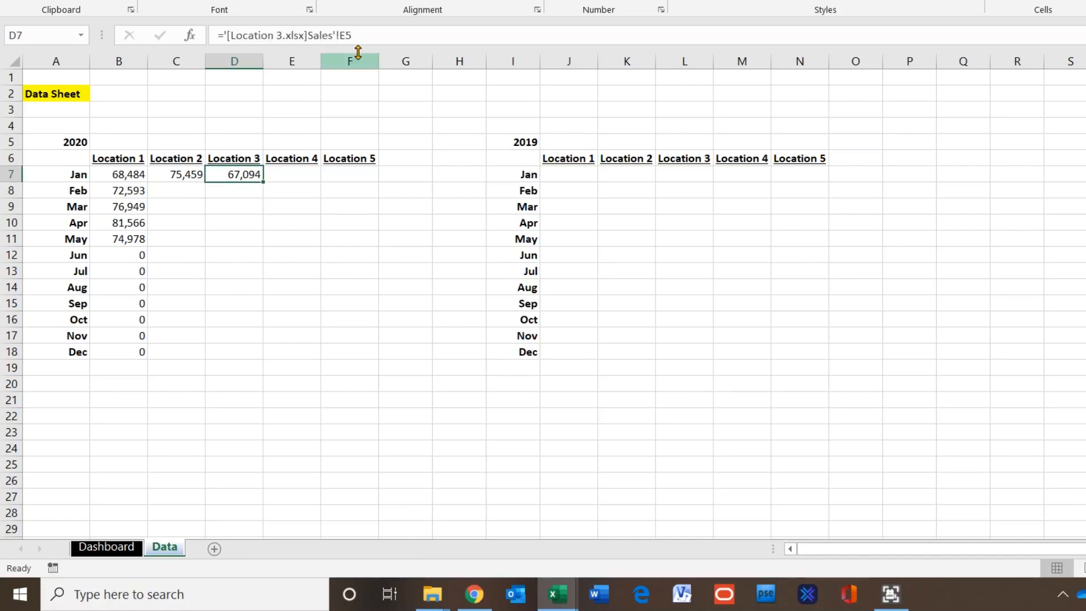
{"action": "left_click_drag", "start_coordinate": [355, 35], "coordinate": [170, 48]}
{"action": "key", "text": "ctrl+c"}
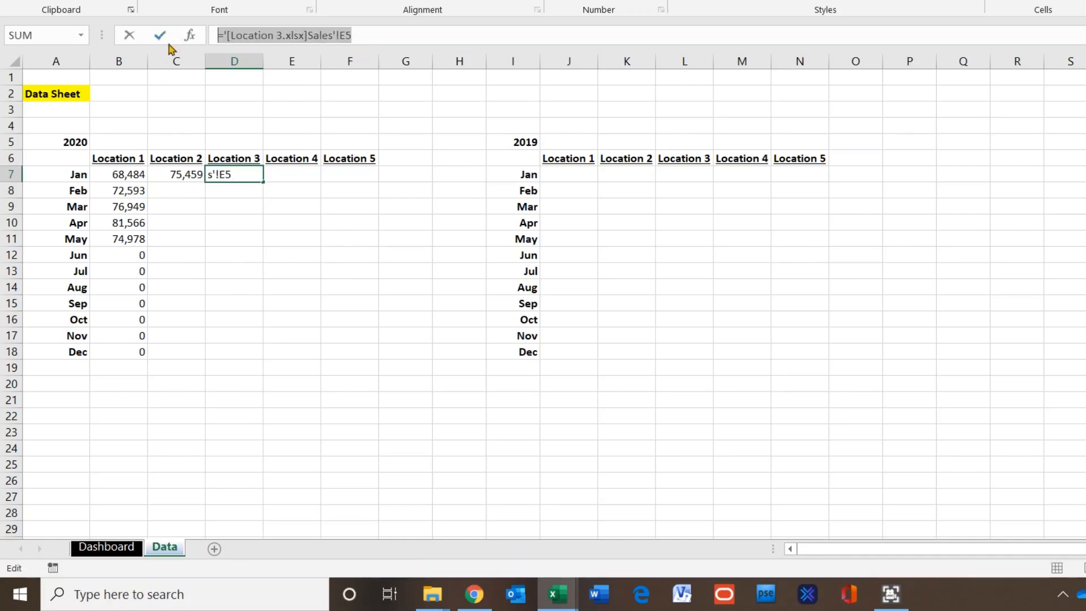
{"action": "key", "text": "Tab"}
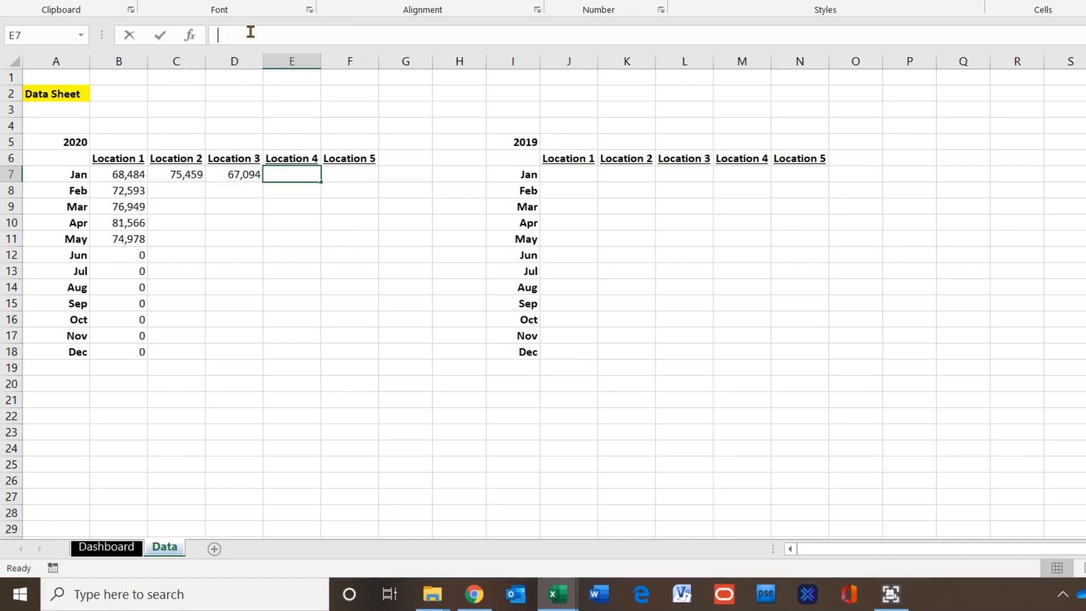
{"action": "left_click", "coordinate": [251, 33]}
{"action": "key", "text": "ctrl+v"}
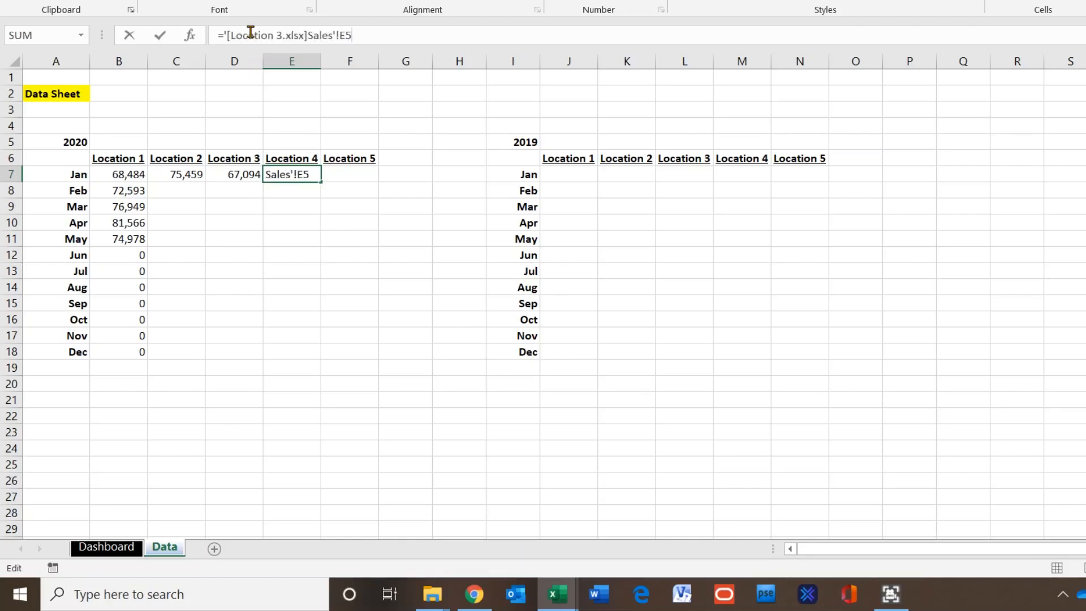
{"action": "left_click_drag", "start_coordinate": [281, 35], "coordinate": [275, 35]}
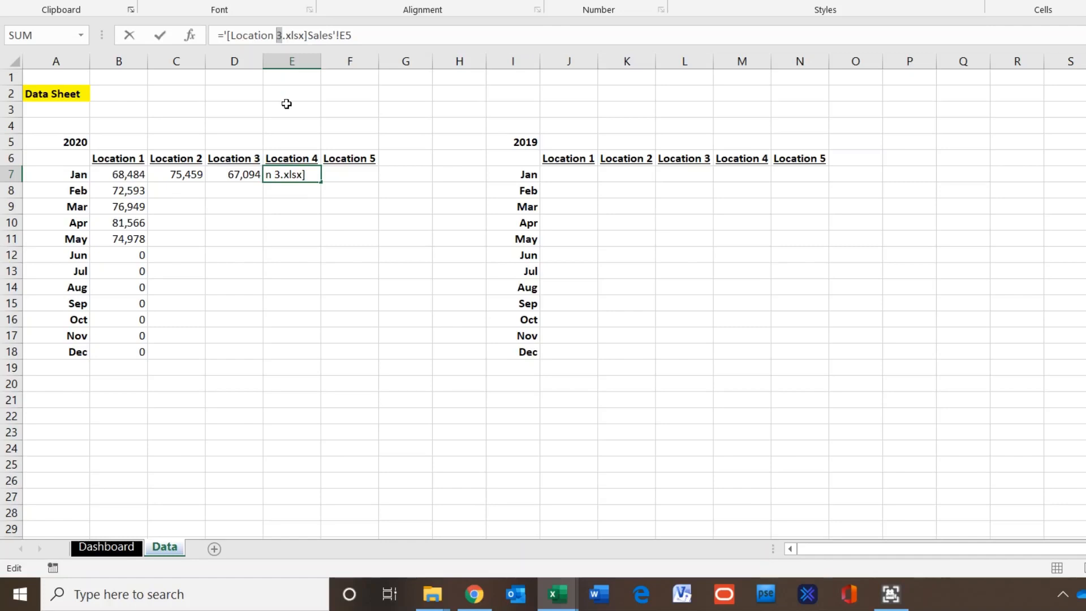
{"action": "type", "text": "4"}
Copy the E7 formula text into F7 under Location 5 and point it to the Location 5 workbook
{"action": "left_click_drag", "start_coordinate": [369, 40], "coordinate": [212, 41]}
{"action": "key", "text": "ctrl+c"}
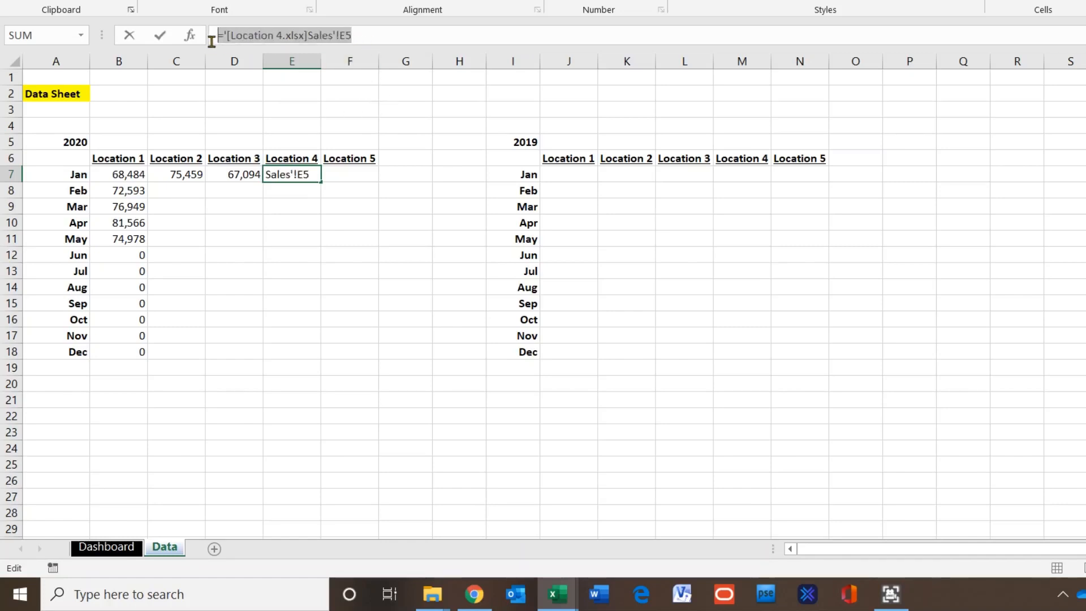
{"action": "key", "text": "Tab"}
{"action": "left_click", "coordinate": [256, 36]}
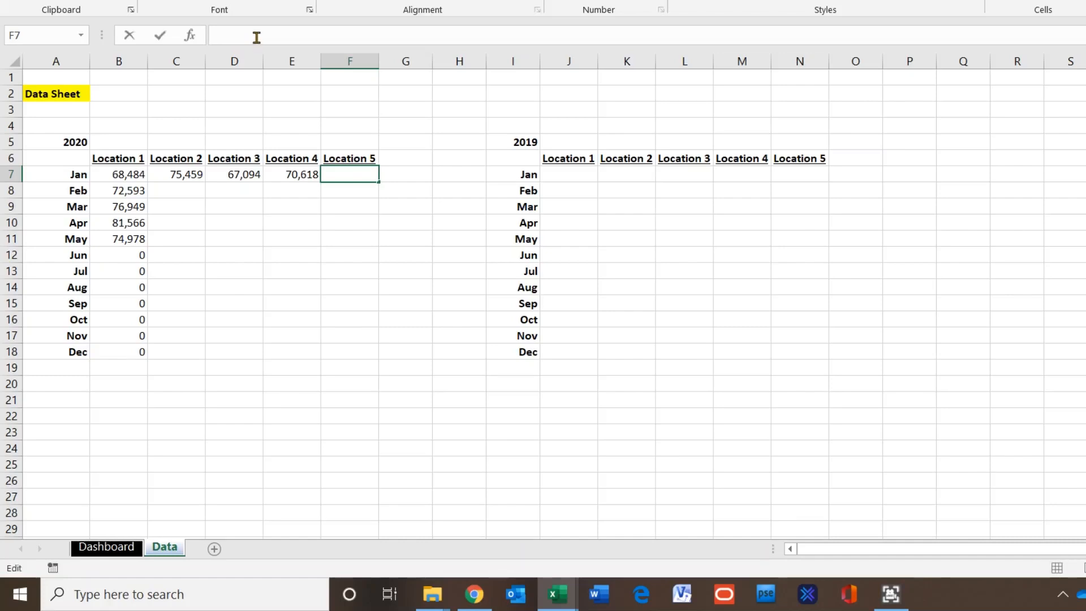
{"action": "key", "text": "ctrl+v"}
{"action": "double_click", "coordinate": [279, 35]}
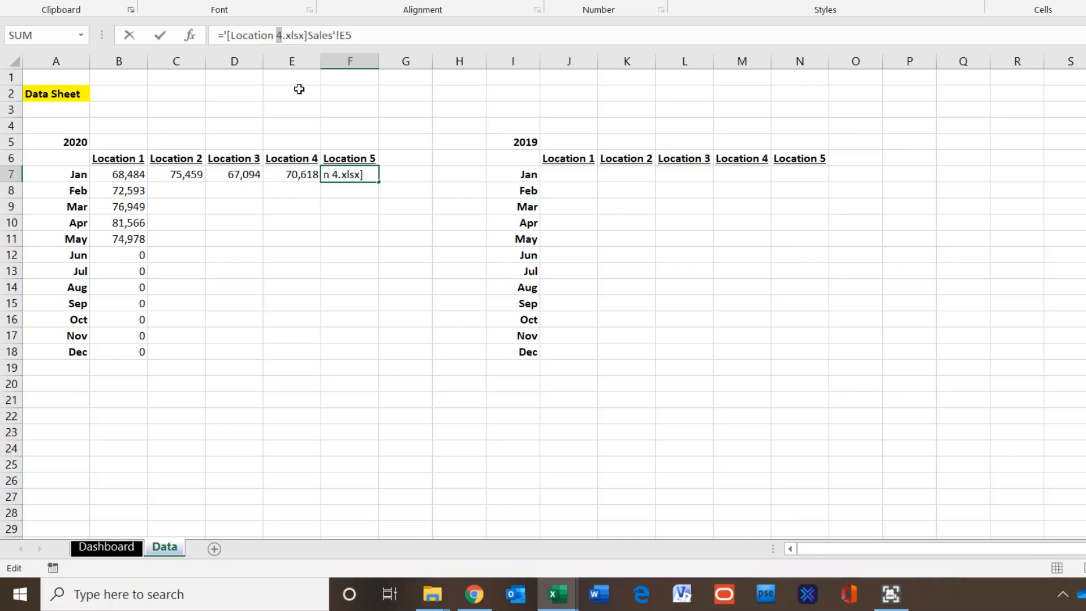
{"action": "type", "text": "5"}
{"action": "key", "text": "Return"}
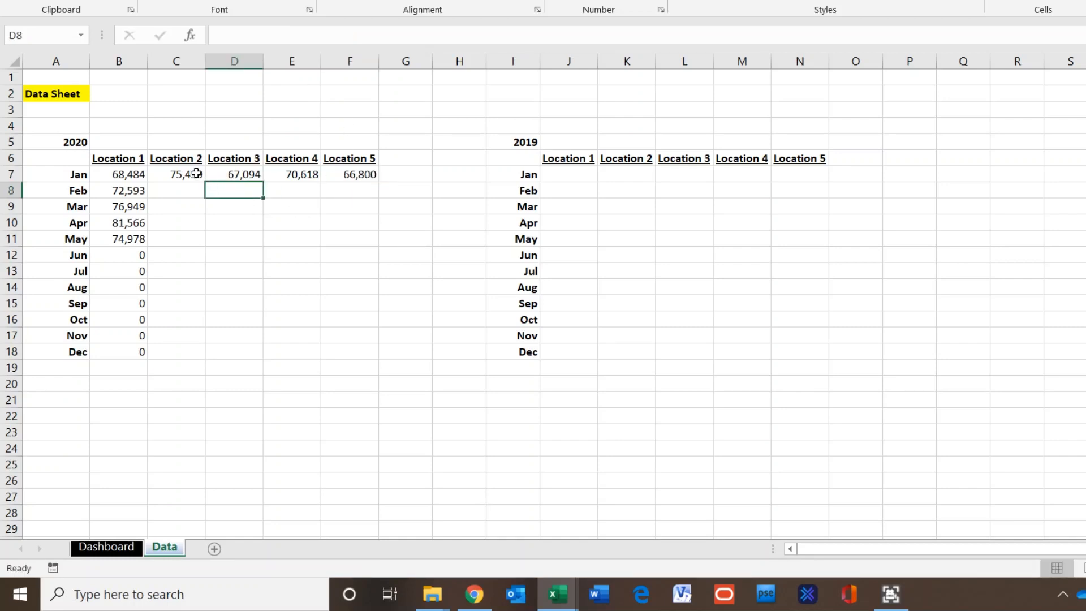
Fill the 2020 link formulas in C7:F7 down through December in row 18
{"action": "left_click_drag", "start_coordinate": [191, 173], "coordinate": [340, 174]}
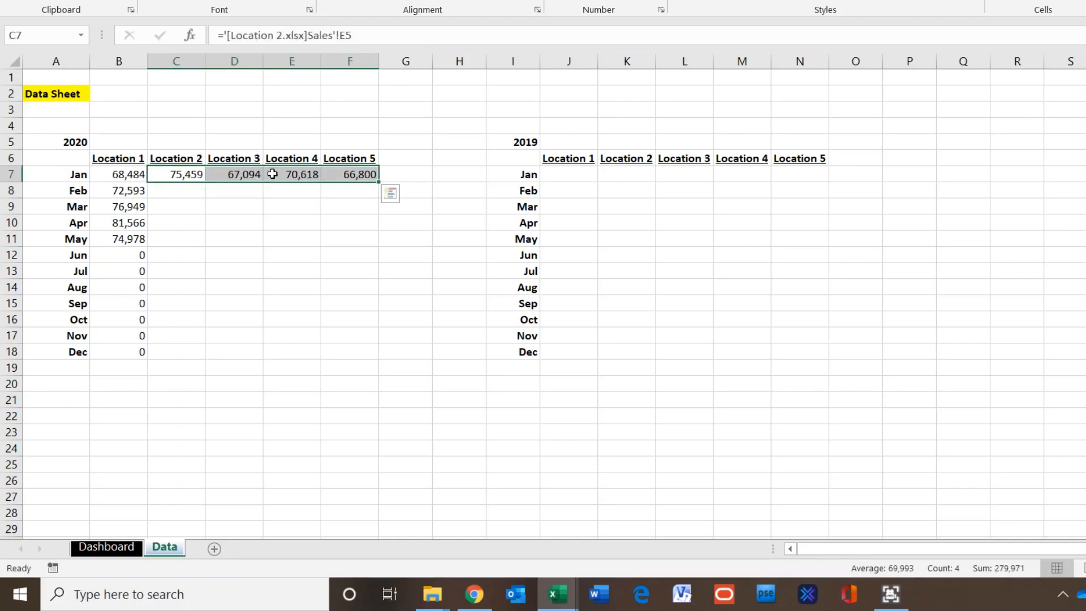
{"action": "left_click_drag", "start_coordinate": [377, 181], "coordinate": [388, 362]}
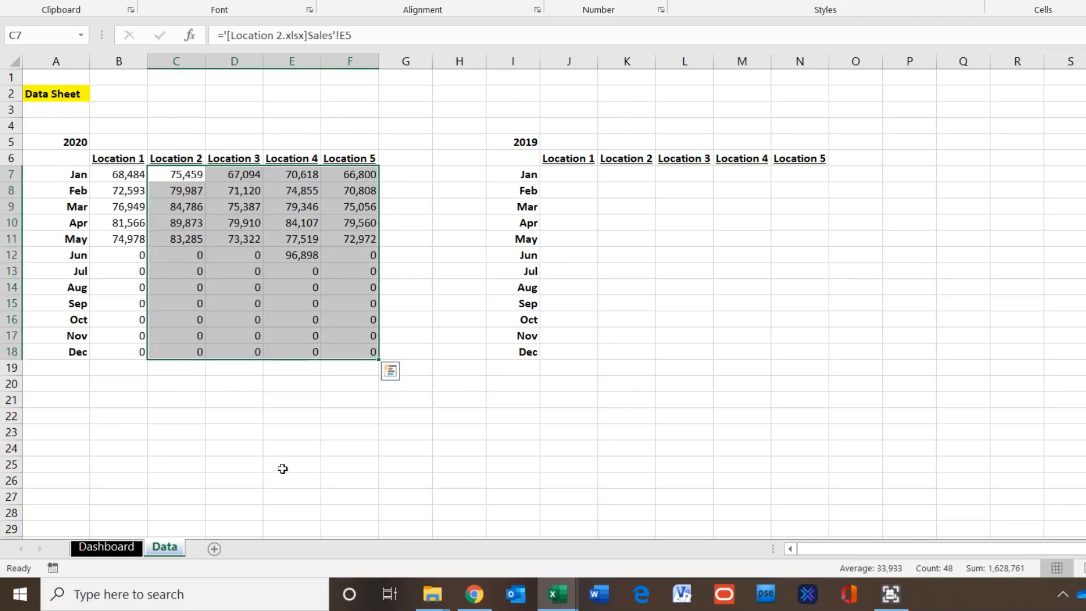
{"action": "left_click", "coordinate": [438, 293]}
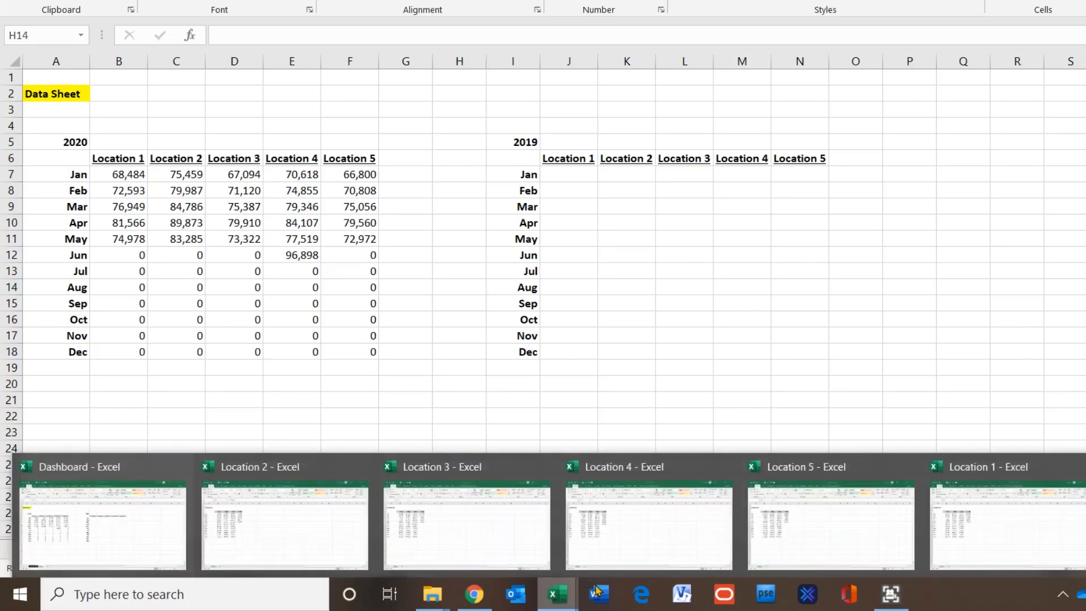
Clear the June 2020 sales figure in E10 of the Location 4 workbook, and return to the Dashboard workbook's Data sheet
{"action": "left_click", "coordinate": [672, 538]}
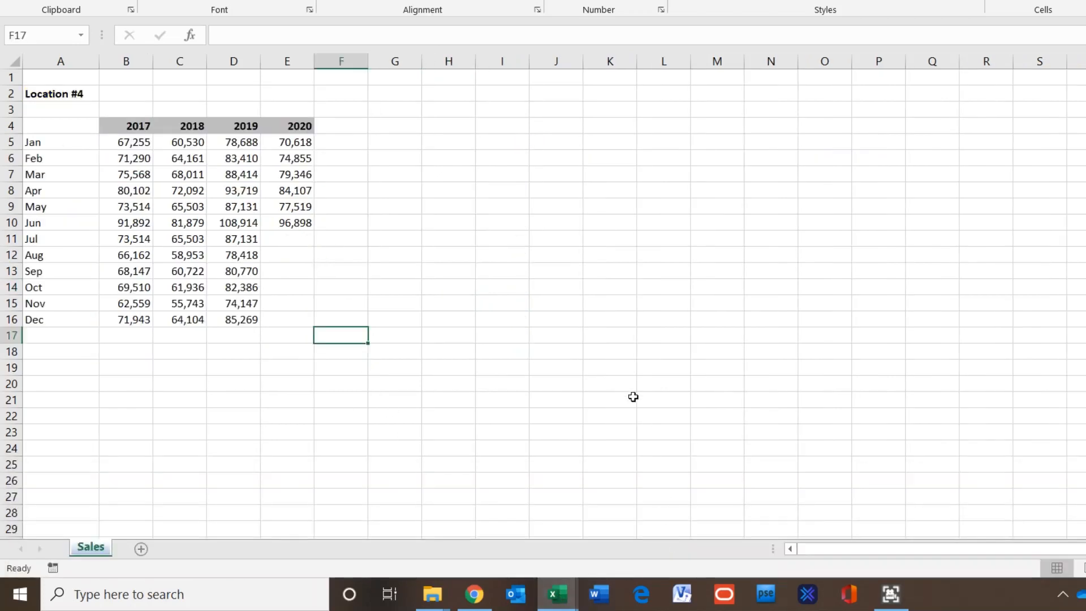
{"action": "left_click", "coordinate": [266, 223]}
{"action": "key", "text": "BackSpace"}
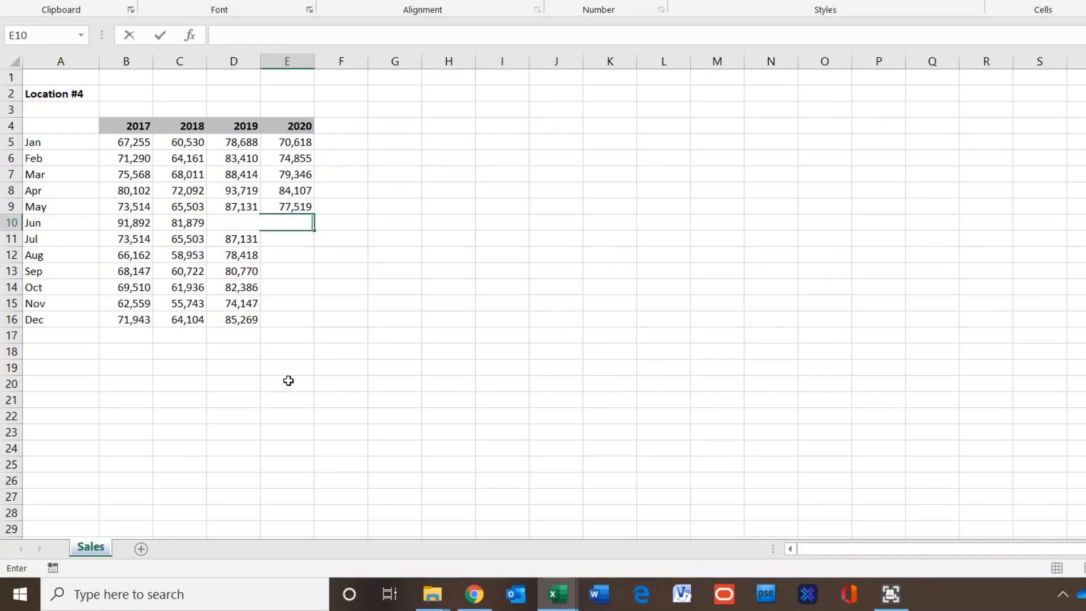
{"action": "key", "text": "Return"}
{"action": "left_click", "coordinate": [338, 370]}
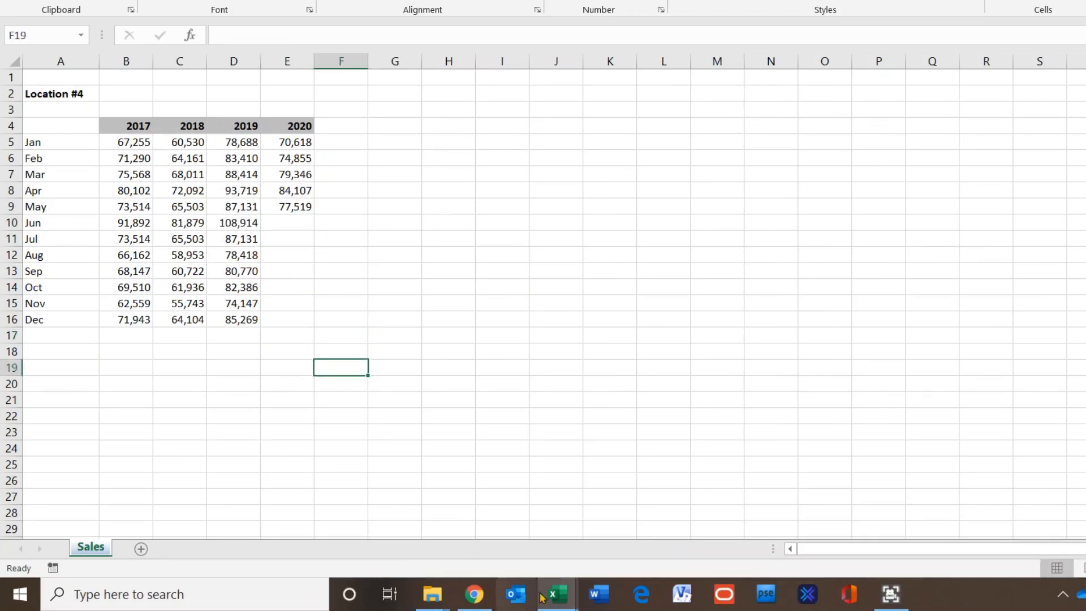
{"action": "mouse_move", "coordinate": [558, 593]}
{"action": "left_click", "coordinate": [170, 550]}
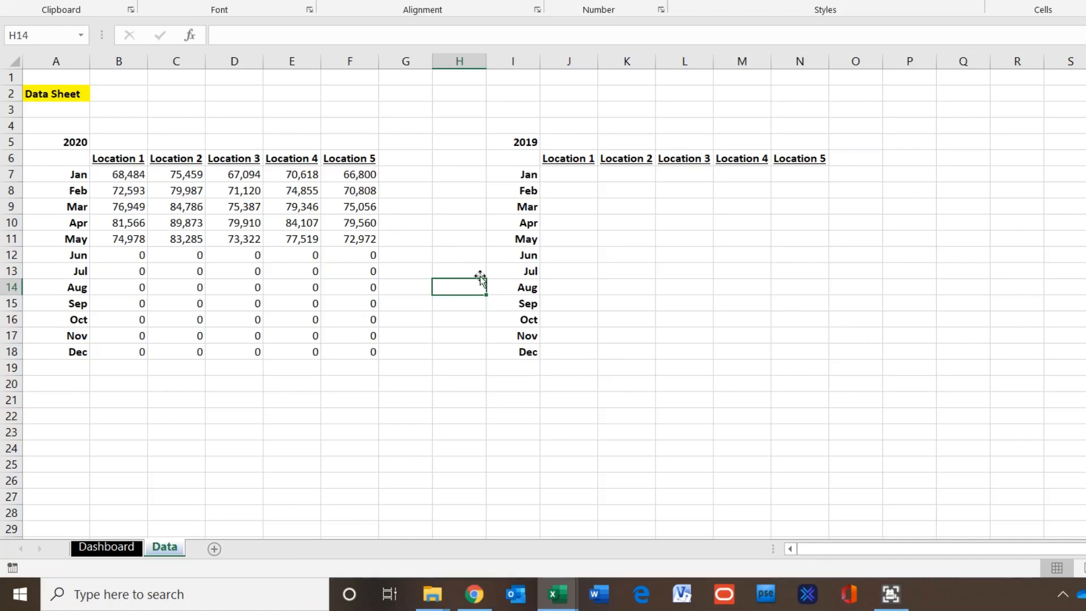
Link J7, January 2019 for Location 1, to cell D5 on the Sales sheet of the Location 1 workbook
{"action": "left_click", "coordinate": [567, 173]}
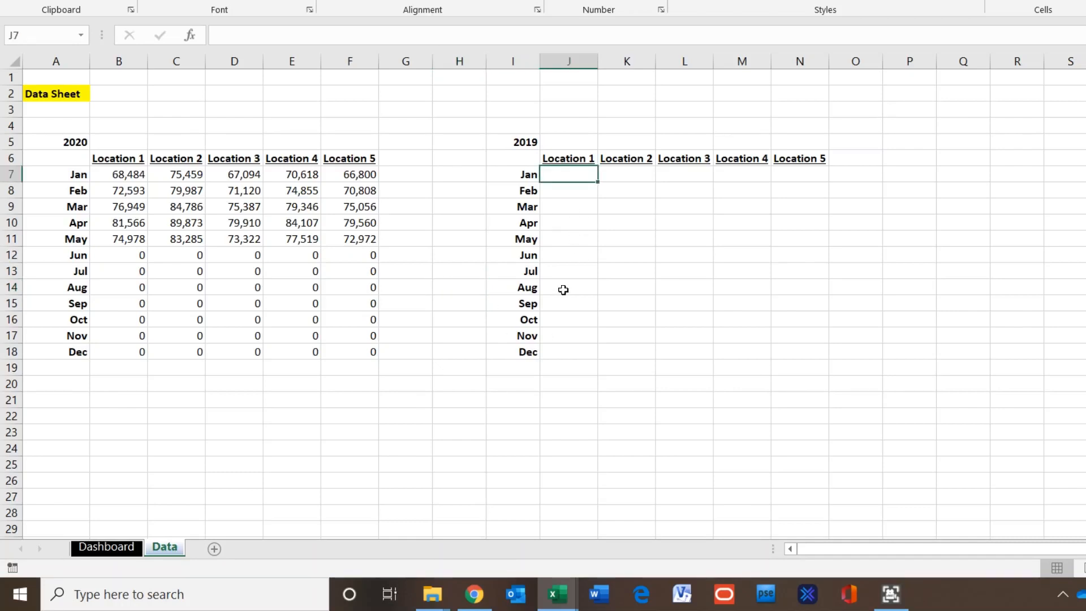
{"action": "type", "text": "="}
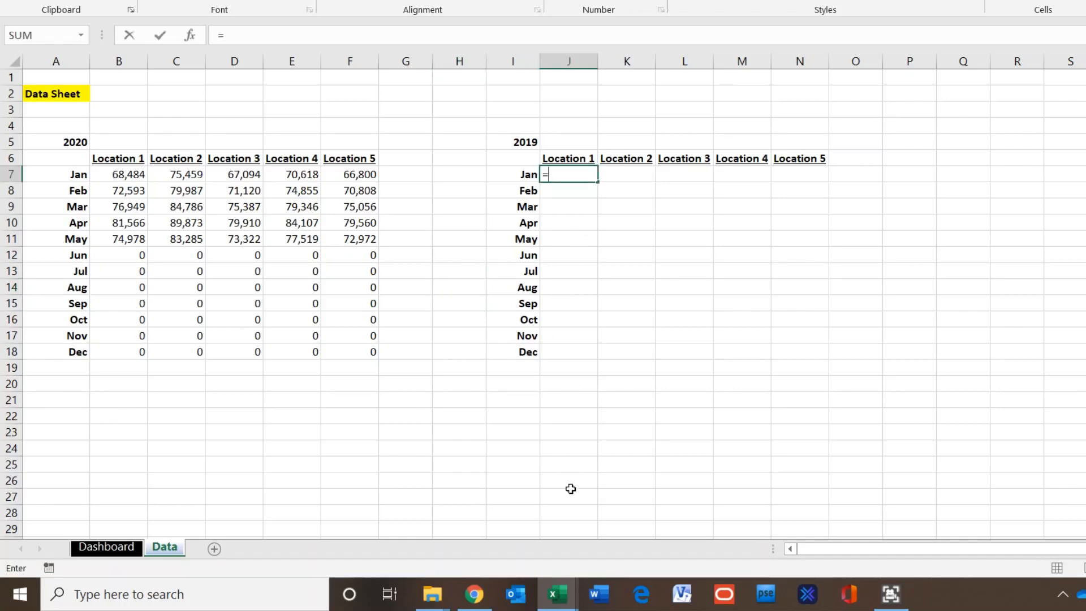
{"action": "mouse_move", "coordinate": [557, 594]}
{"action": "left_click", "coordinate": [995, 510]}
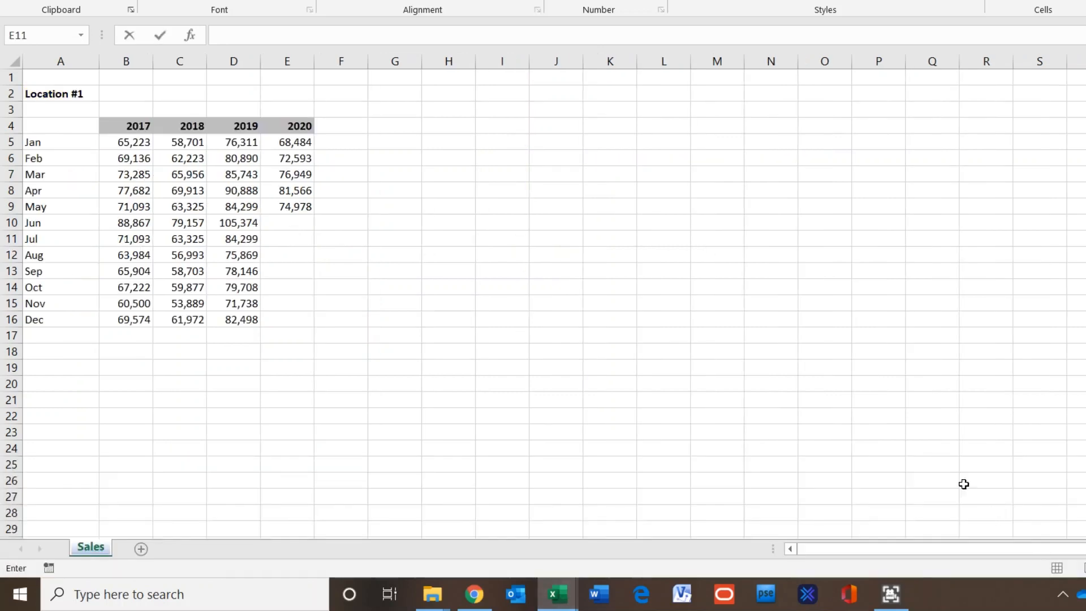
{"action": "left_click", "coordinate": [240, 141]}
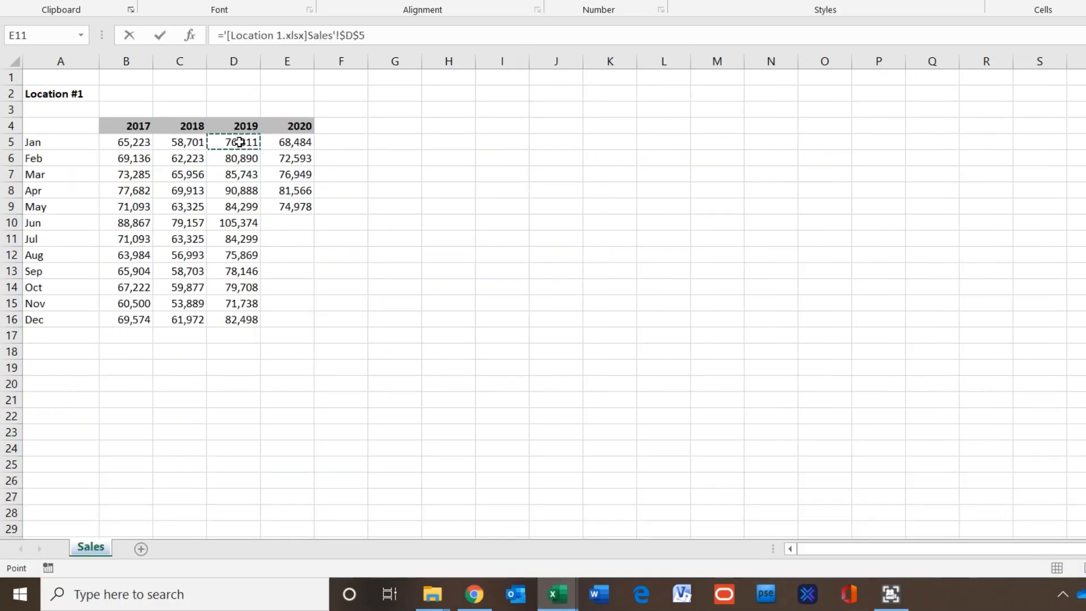
{"action": "key", "text": "alt+Tab"}
{"action": "key", "text": "Return"}
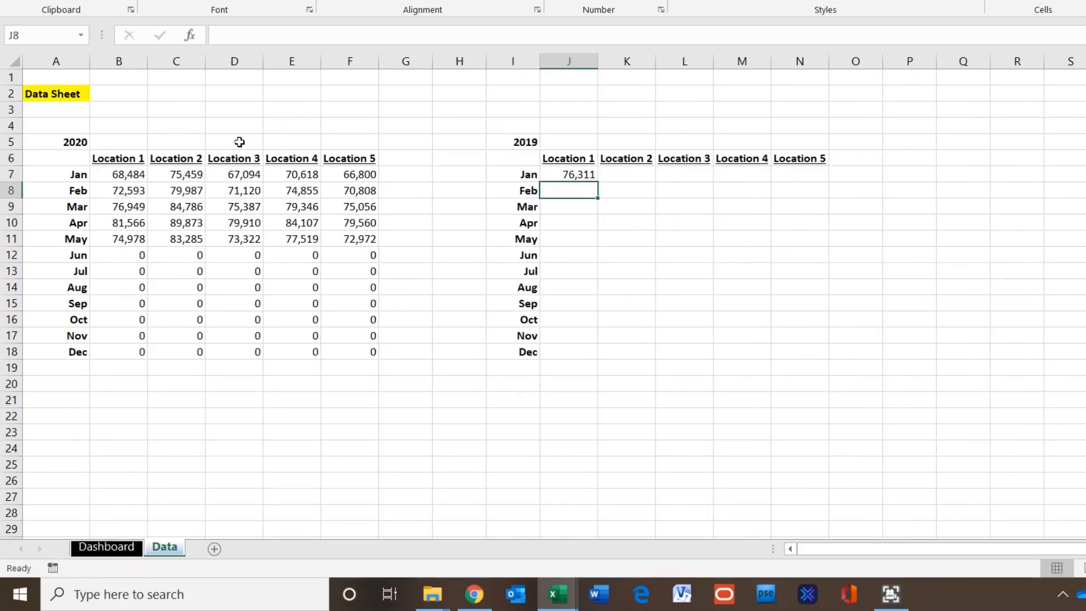
Make the reference in the J7 link relative, so the formula reads ='[Location 1.xlsx]Sales'!D5
{"action": "left_click", "coordinate": [573, 174]}
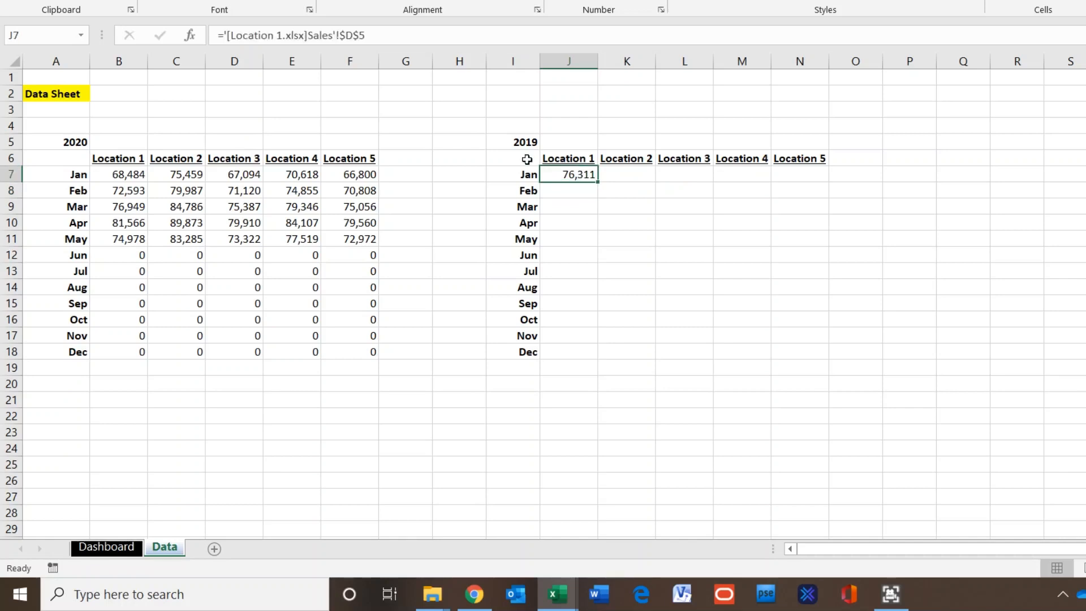
{"action": "left_click", "coordinate": [348, 36]}
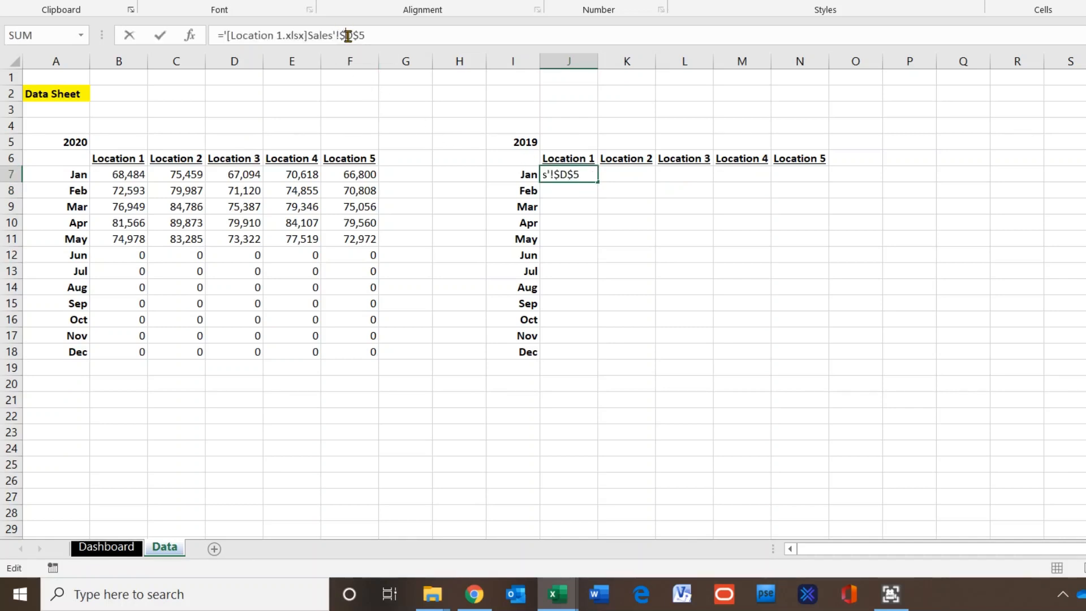
{"action": "key", "text": "BackSpace"}
{"action": "key", "text": "Return"}
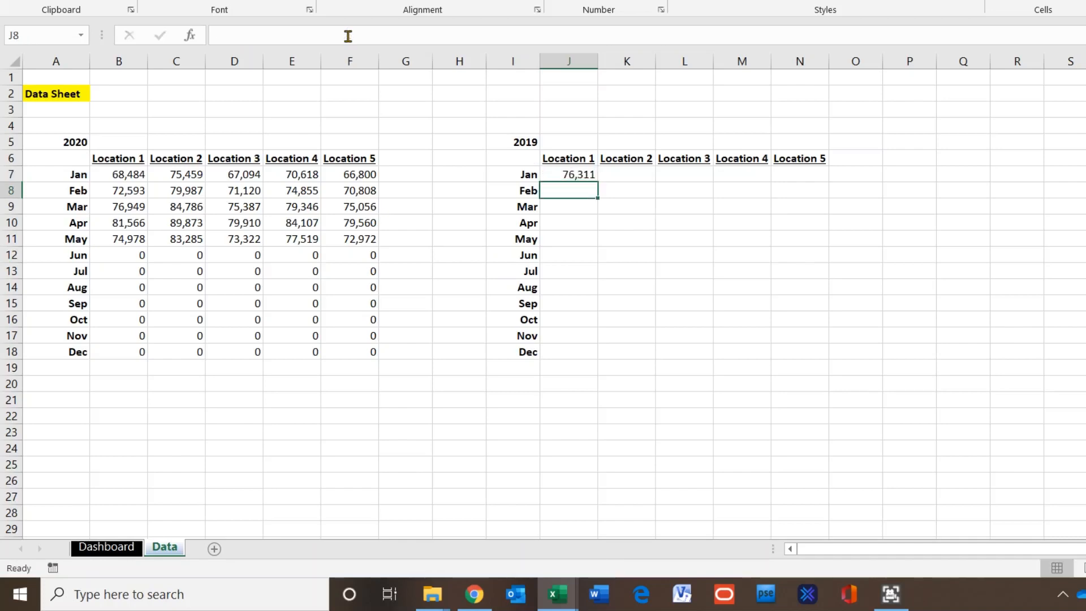
Fill the J7 link formula down through December in J18, and reselect J7
{"action": "left_click", "coordinate": [567, 176]}
{"action": "left_click_drag", "start_coordinate": [597, 181], "coordinate": [571, 354]}
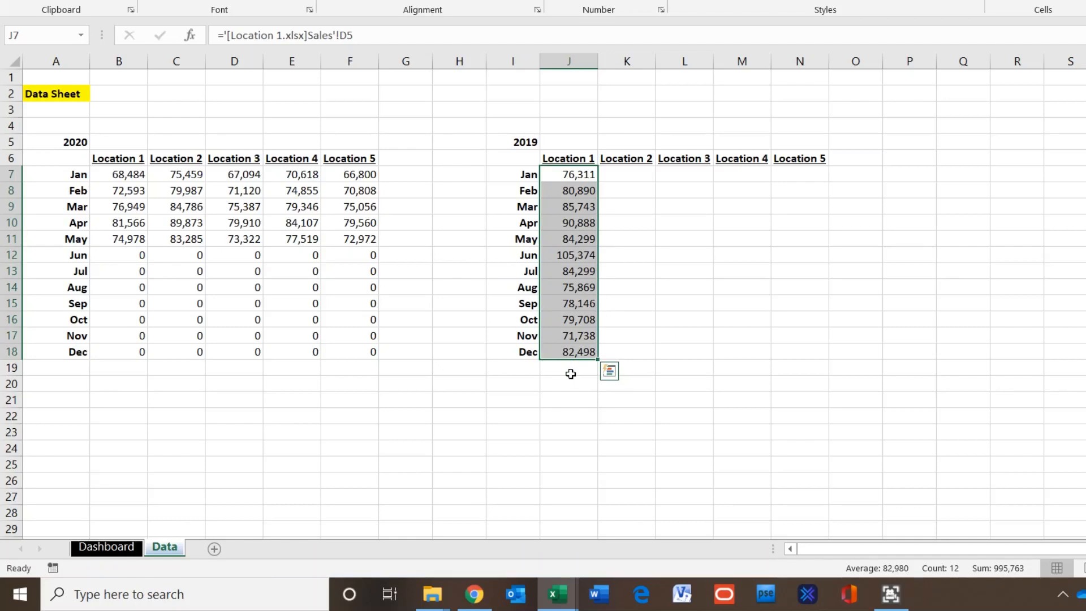
{"action": "left_click", "coordinate": [572, 369]}
{"action": "left_click", "coordinate": [571, 173]}
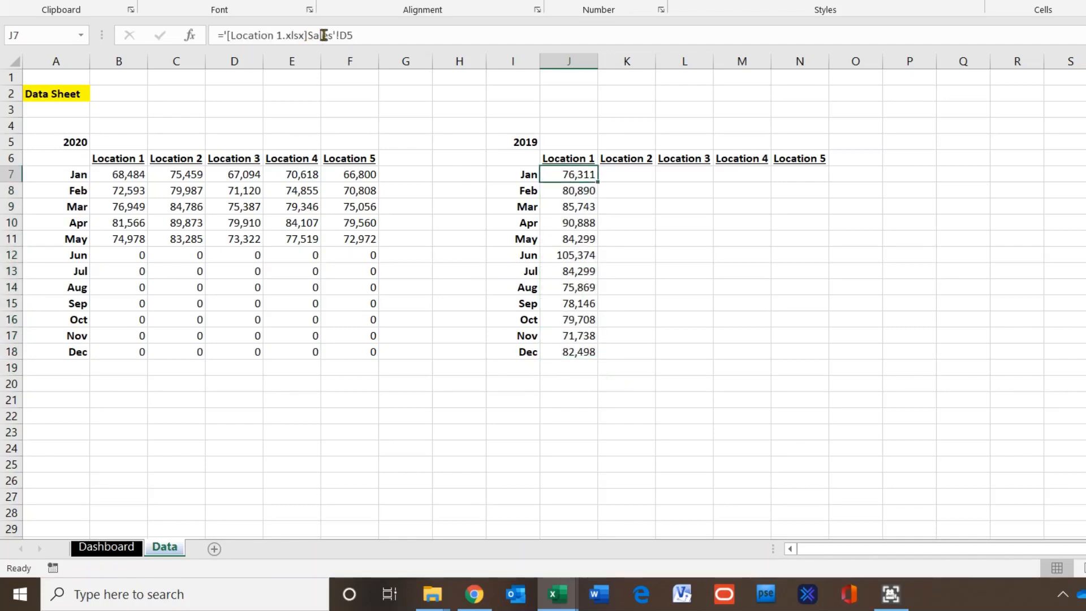
Copy the J7 link formula into K7 and point it to Location 2, so it reads ='[Location 2.xlsx]Sales'!D5
{"action": "left_click_drag", "start_coordinate": [367, 35], "coordinate": [213, 39]}
{"action": "key", "text": "ctrl+c"}
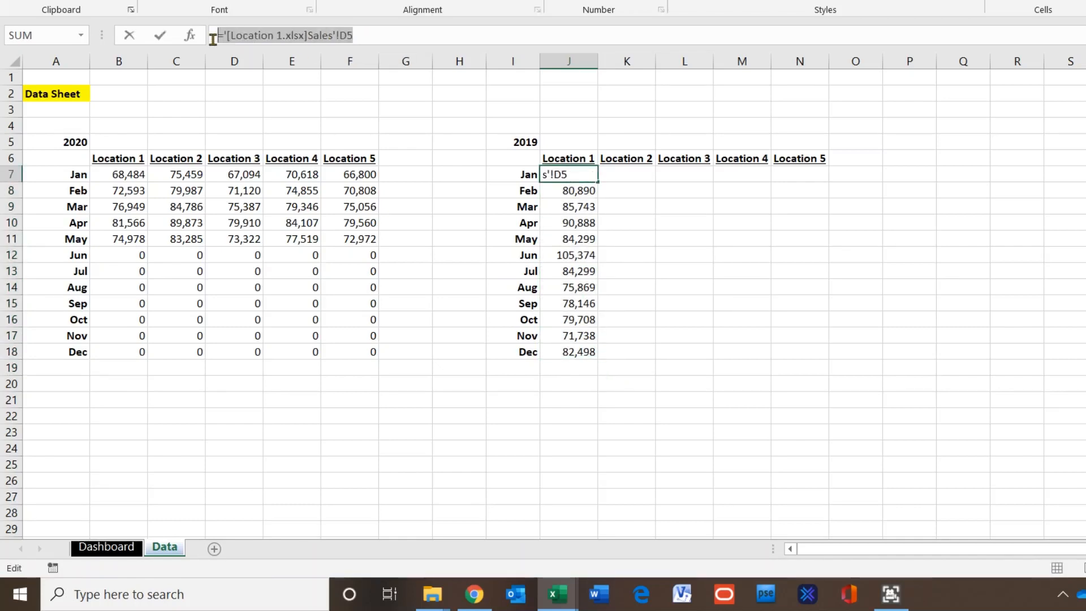
{"action": "key", "text": "Tab"}
{"action": "left_click", "coordinate": [212, 38]}
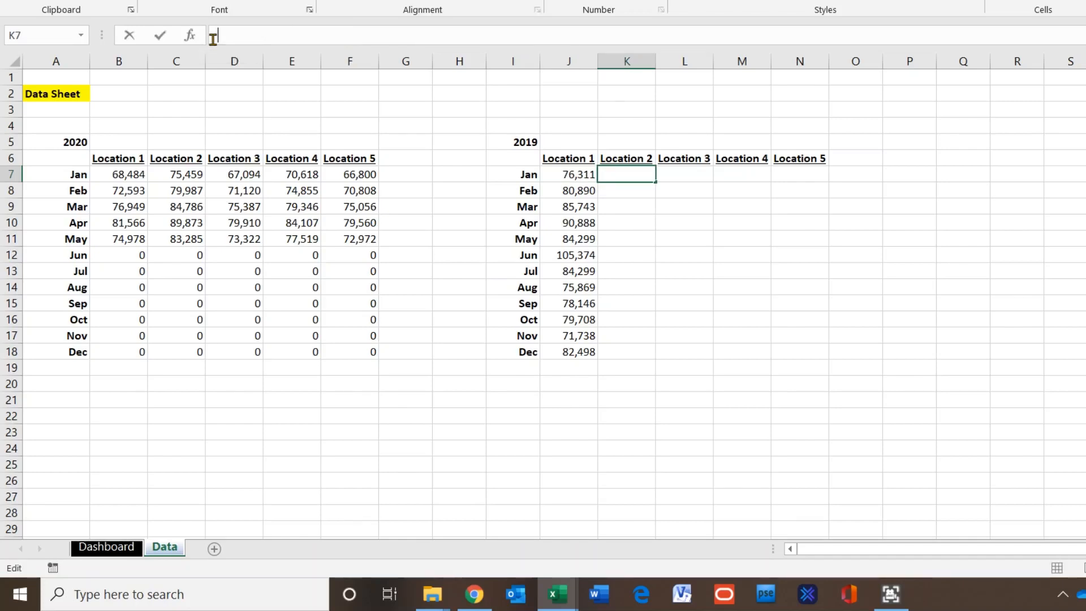
{"action": "key", "text": "ctrl+v"}
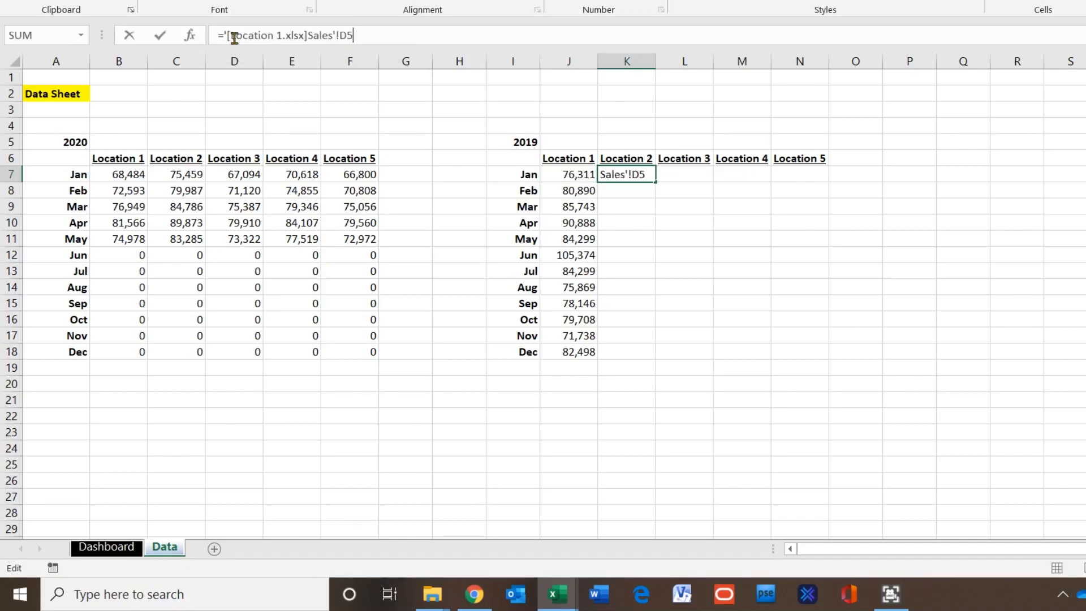
{"action": "double_click", "coordinate": [277, 35]}
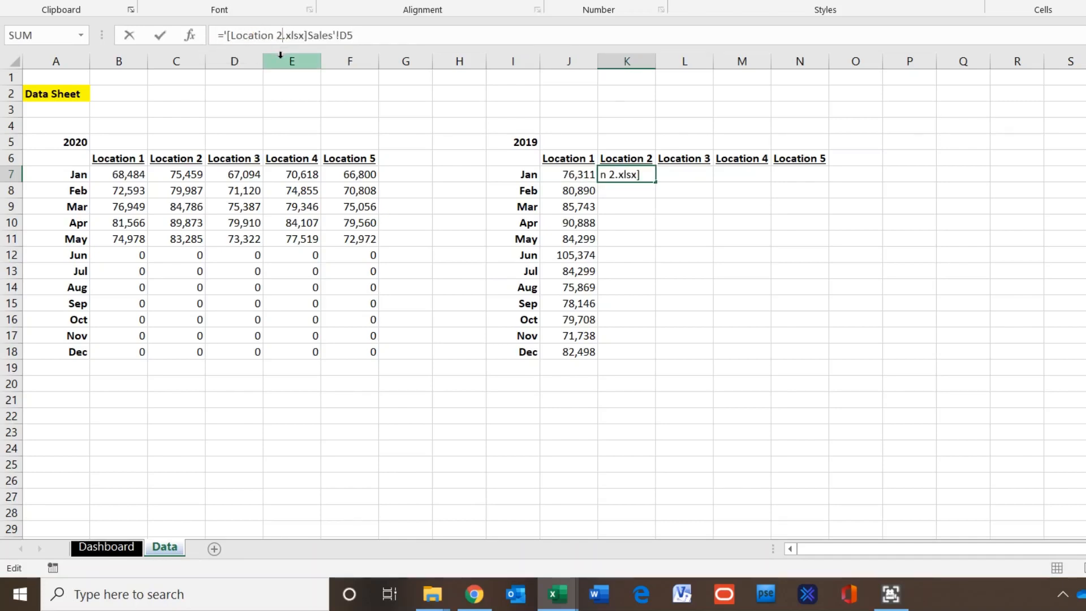
{"action": "key", "text": "Tab"}
Paste the copied link formula into L7 and change its source workbook to Location 3
{"action": "left_click", "coordinate": [273, 36]}
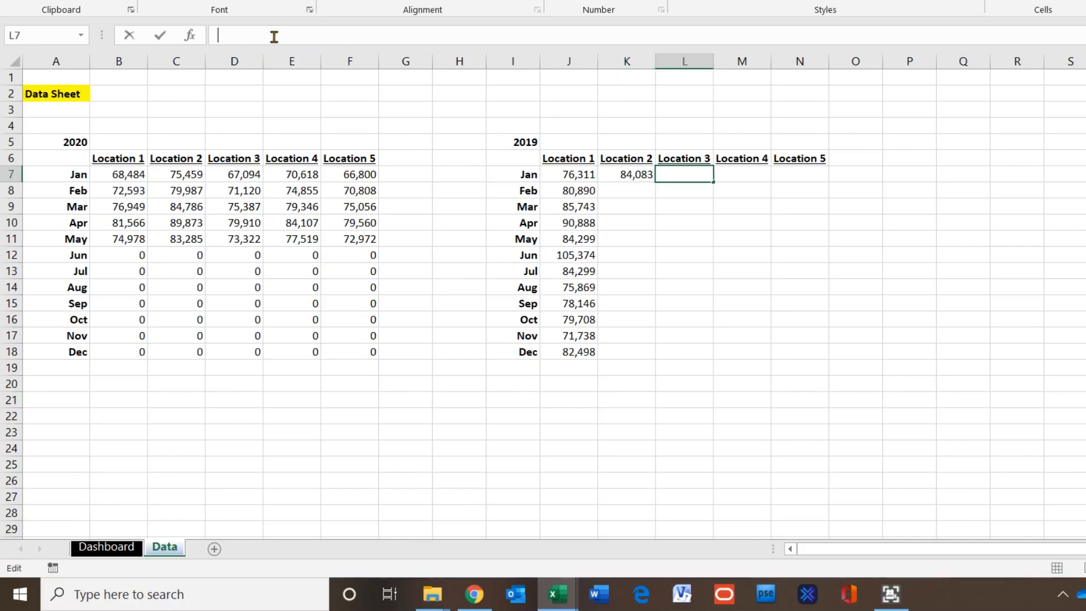
{"action": "key", "text": "ctrl+v"}
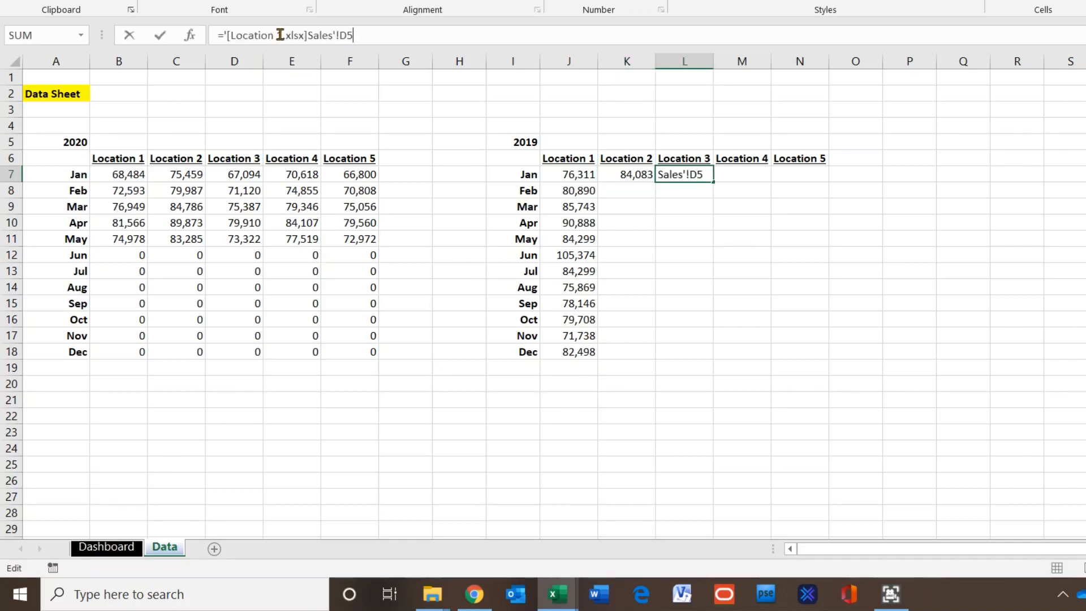
{"action": "double_click", "coordinate": [279, 36]}
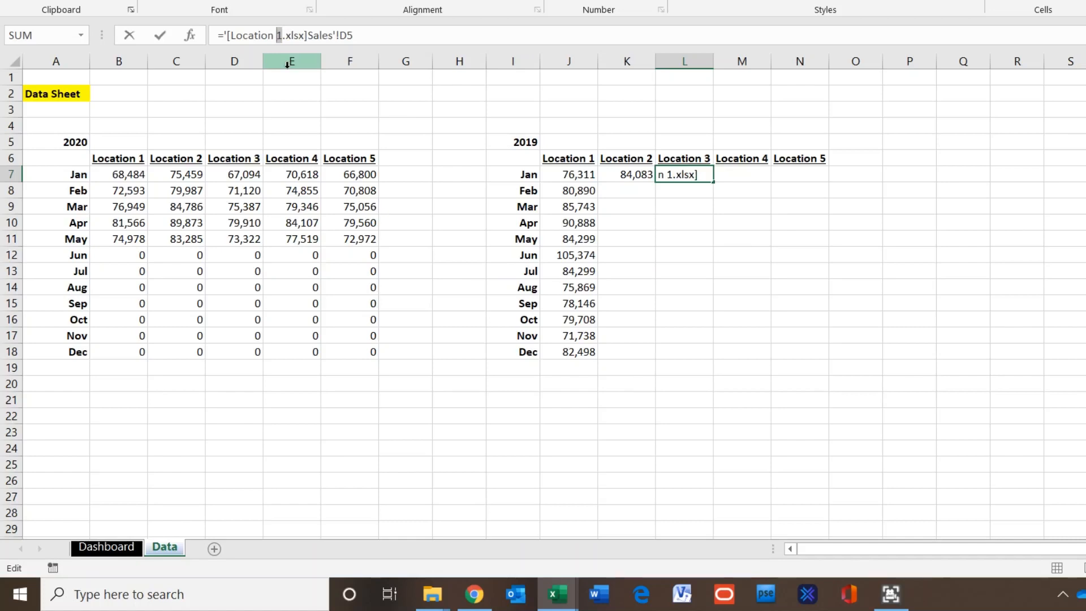
{"action": "key", "text": "Tab"}
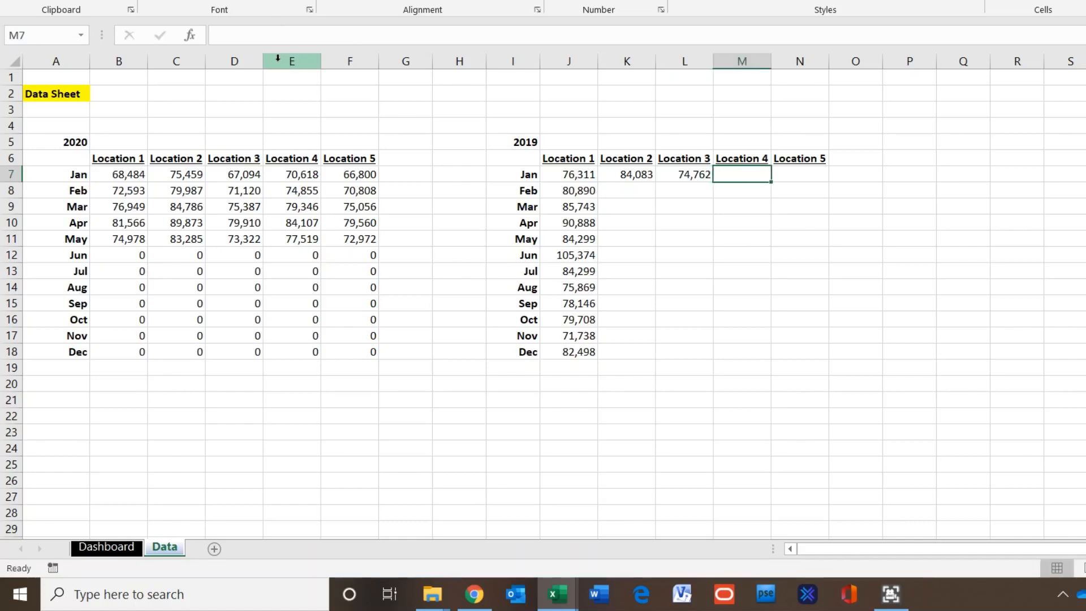
Paste the copied link formula into M7 and change its source workbook to Location 4
{"action": "left_click", "coordinate": [262, 35]}
{"action": "key", "text": "ctrl+v"}
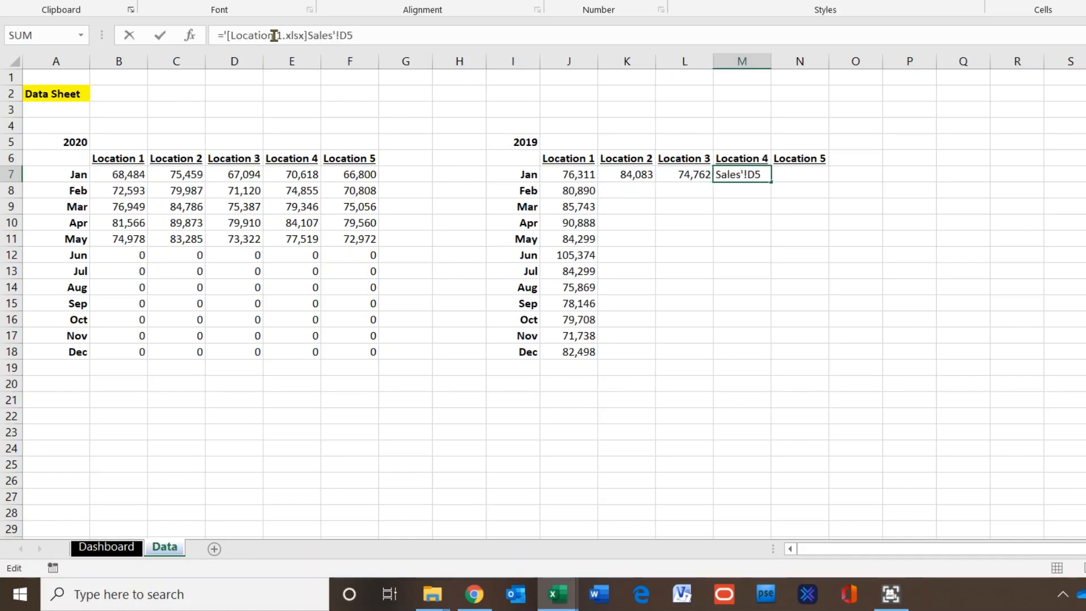
{"action": "double_click", "coordinate": [281, 36]}
{"action": "type", "text": "4"}
{"action": "key", "text": "Tab"}
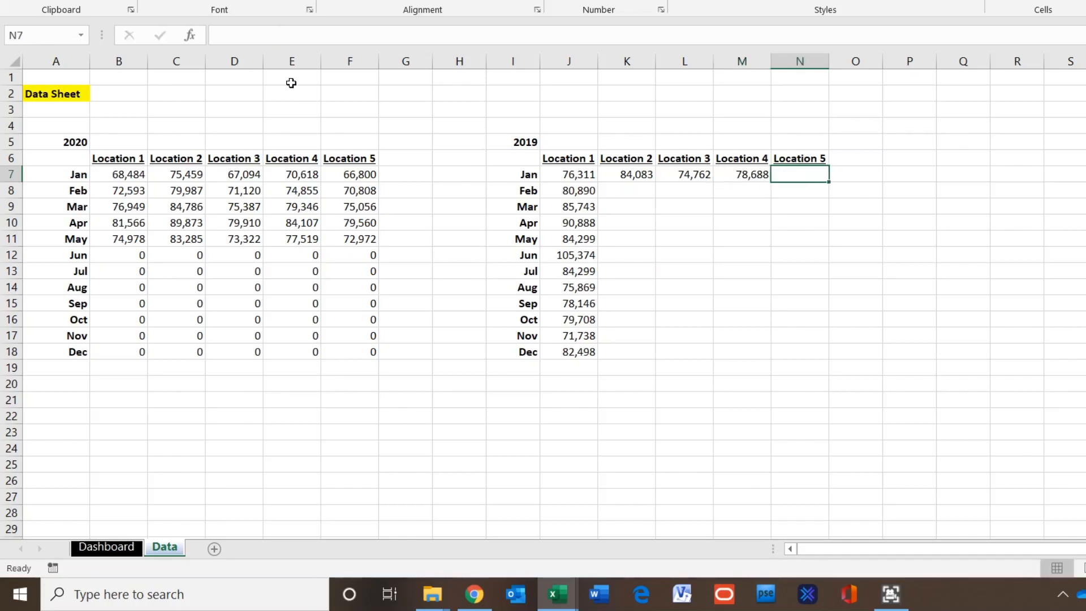
Paste the copied link into N7 with Location 5 as its source, and fill K7:N7 down through December in row 18
{"action": "left_click", "coordinate": [264, 39]}
{"action": "key", "text": "ctrl+v"}
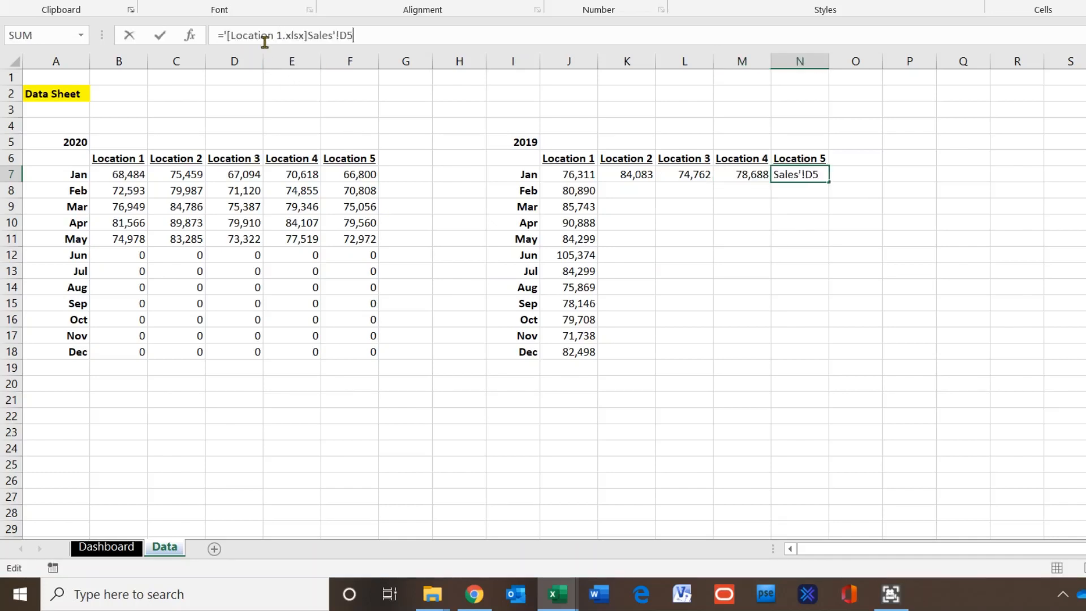
{"action": "double_click", "coordinate": [279, 35]}
{"action": "type", "text": "5"}
{"action": "key", "text": "Return"}
{"action": "left_click_drag", "start_coordinate": [619, 173], "coordinate": [840, 359]}
{"action": "left_click", "coordinate": [615, 449]}
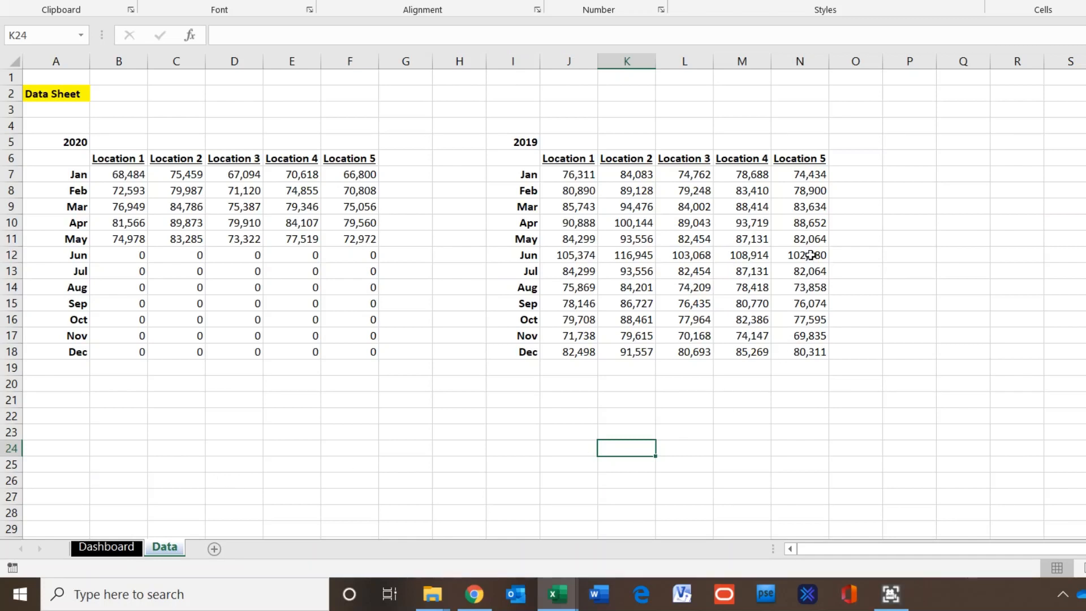
On the Dashboard sheet, list the months Jan through Dec in K5:K16
{"action": "left_click", "coordinate": [120, 547]}
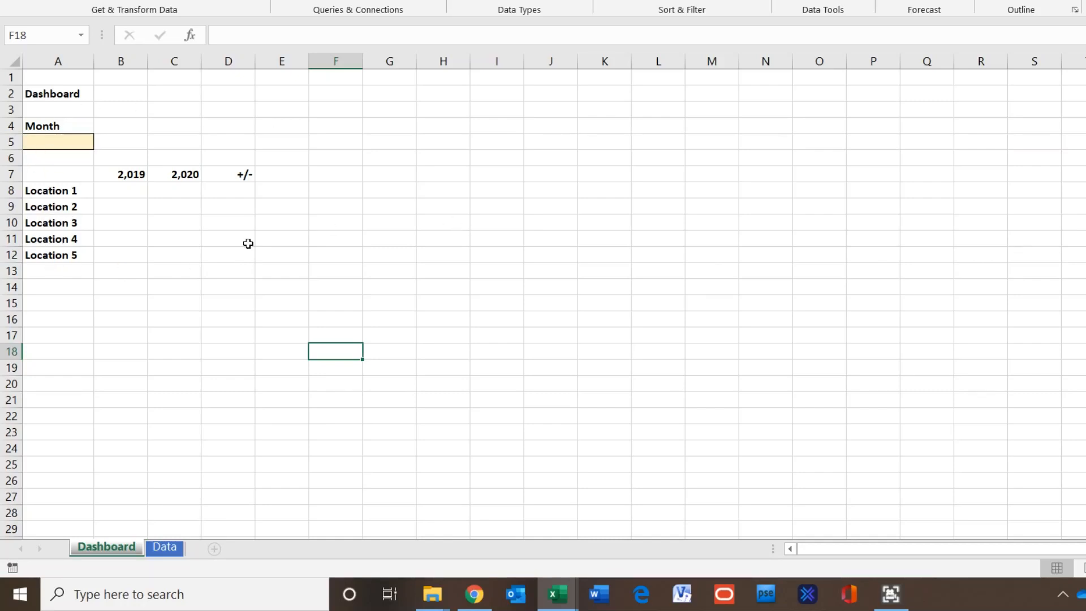
{"action": "left_click", "coordinate": [611, 144]}
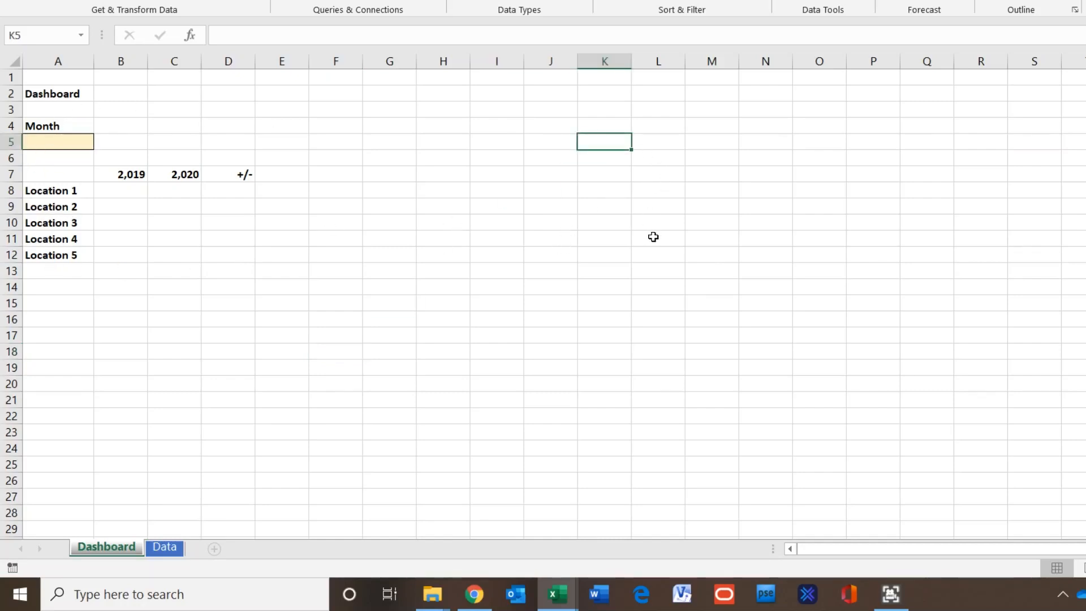
{"action": "type", "text": "Jan"}
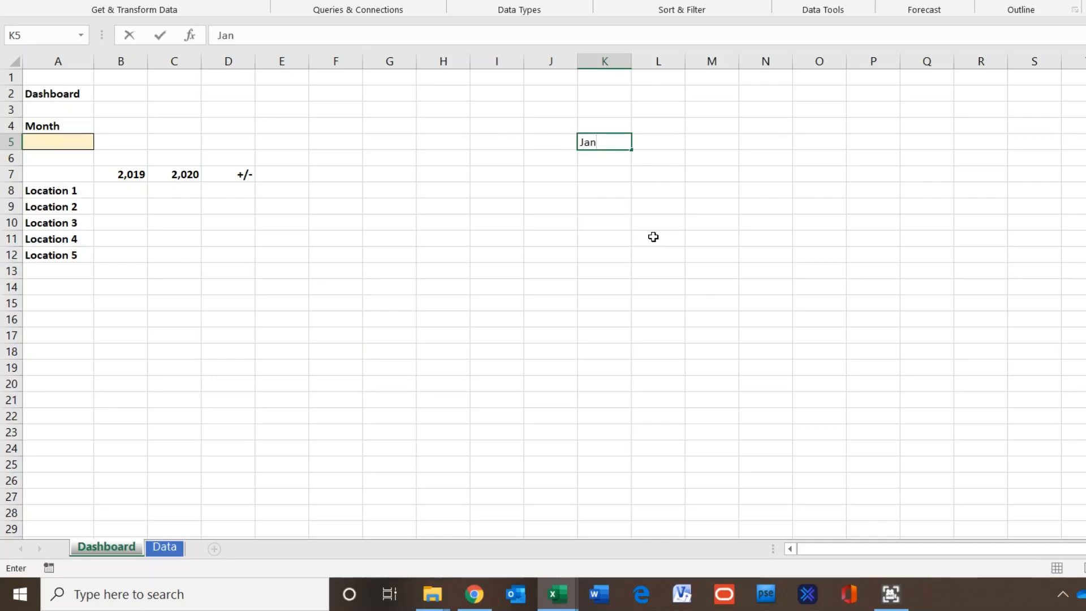
{"action": "key", "text": "Return"}
{"action": "left_click", "coordinate": [600, 140]}
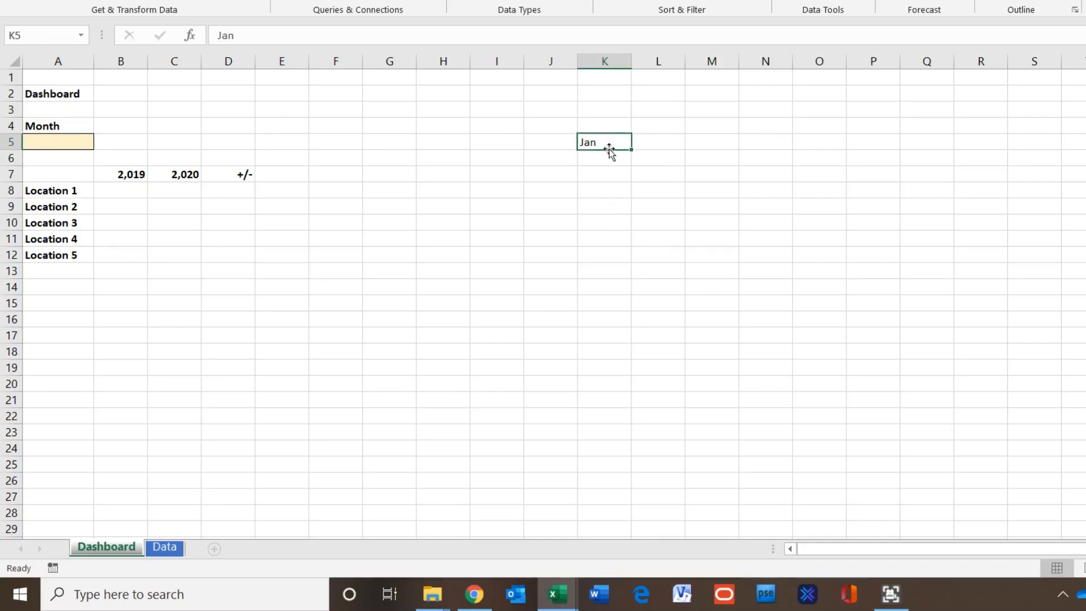
{"action": "left_click_drag", "start_coordinate": [634, 151], "coordinate": [628, 332]}
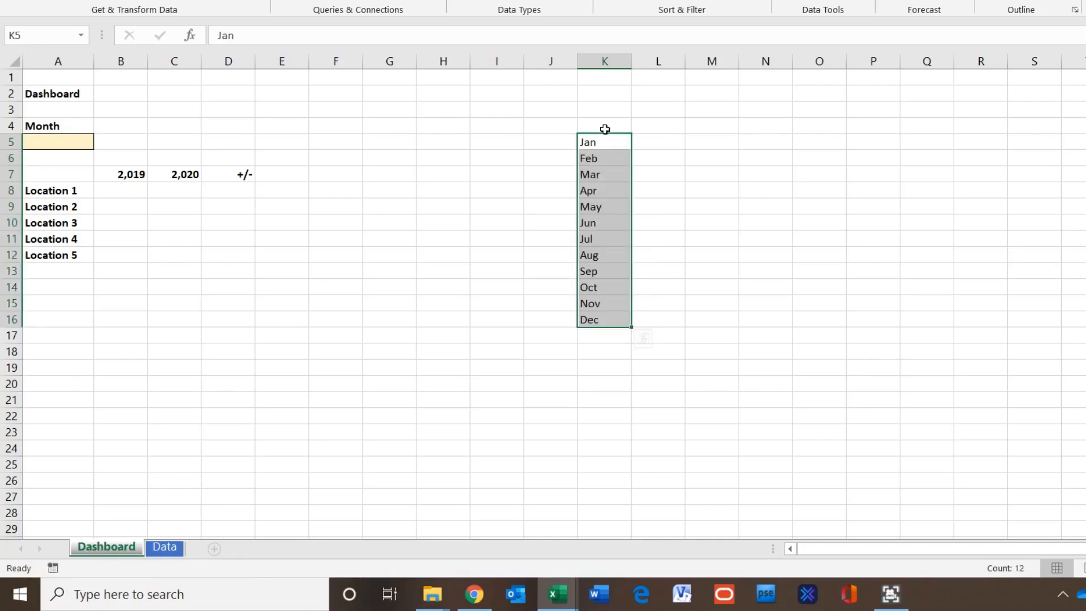
{"action": "left_click", "coordinate": [645, 161]}
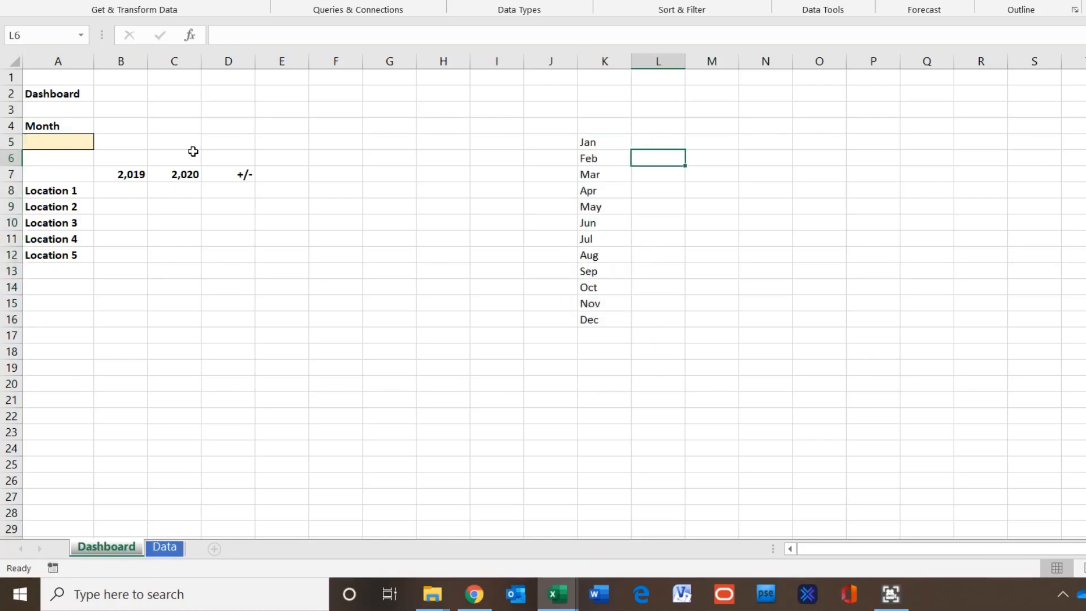
Add list data validation to the Month cell A5, with =$K$5:$K$16 as its source
{"action": "left_click", "coordinate": [56, 142]}
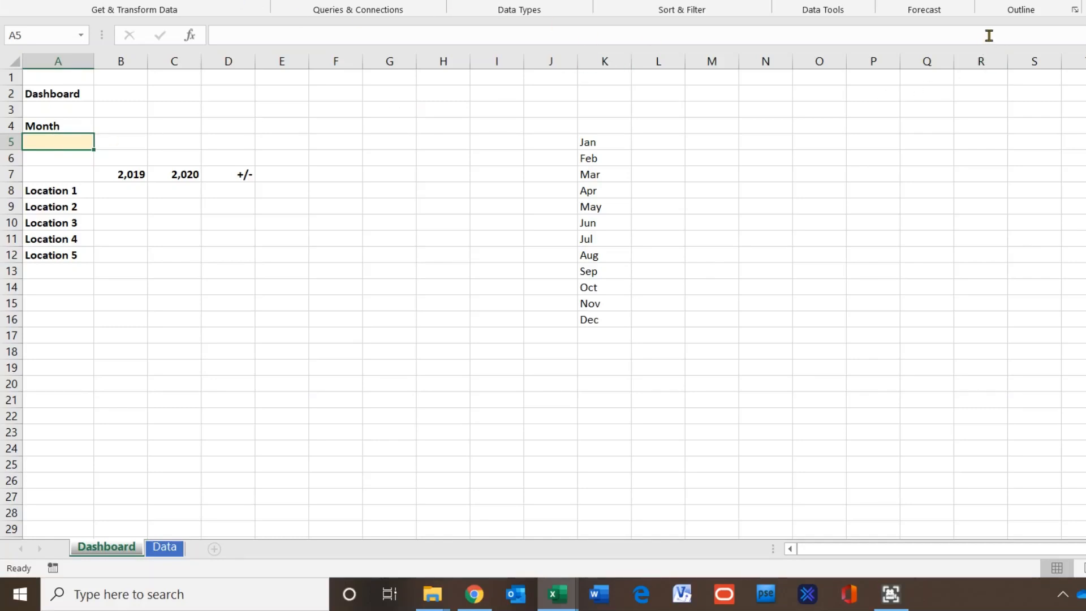
{"action": "left_click", "coordinate": [847, 1]}
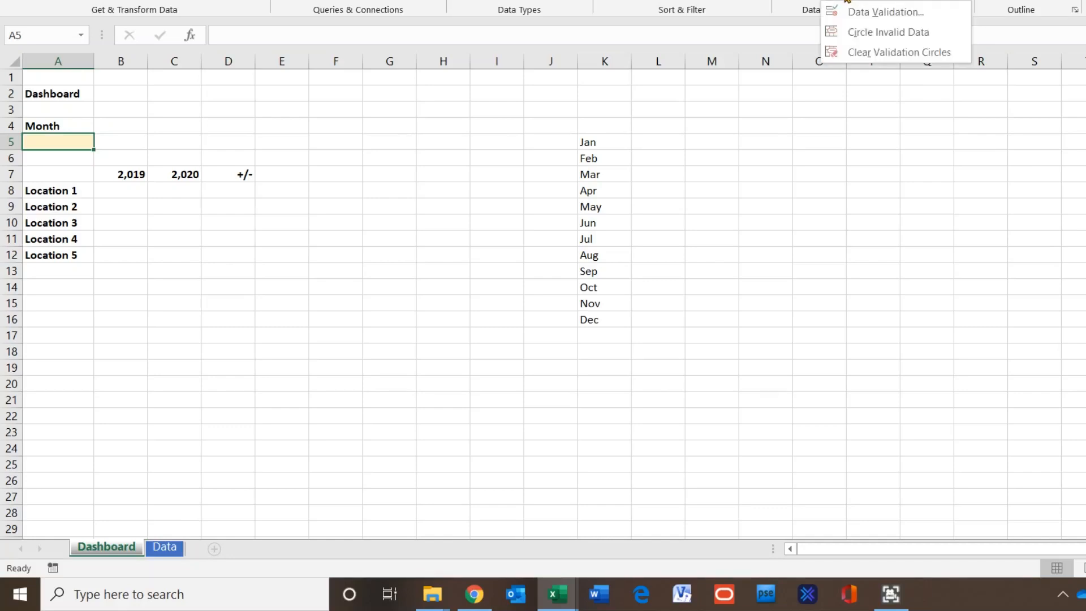
{"action": "left_click", "coordinate": [855, 12]}
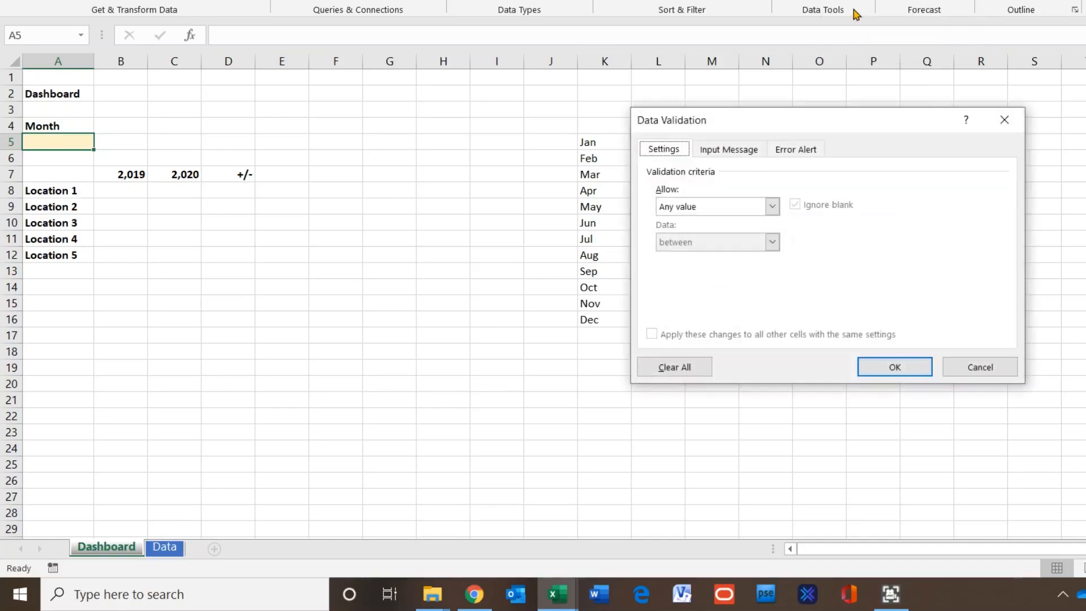
{"action": "left_click", "coordinate": [772, 207]}
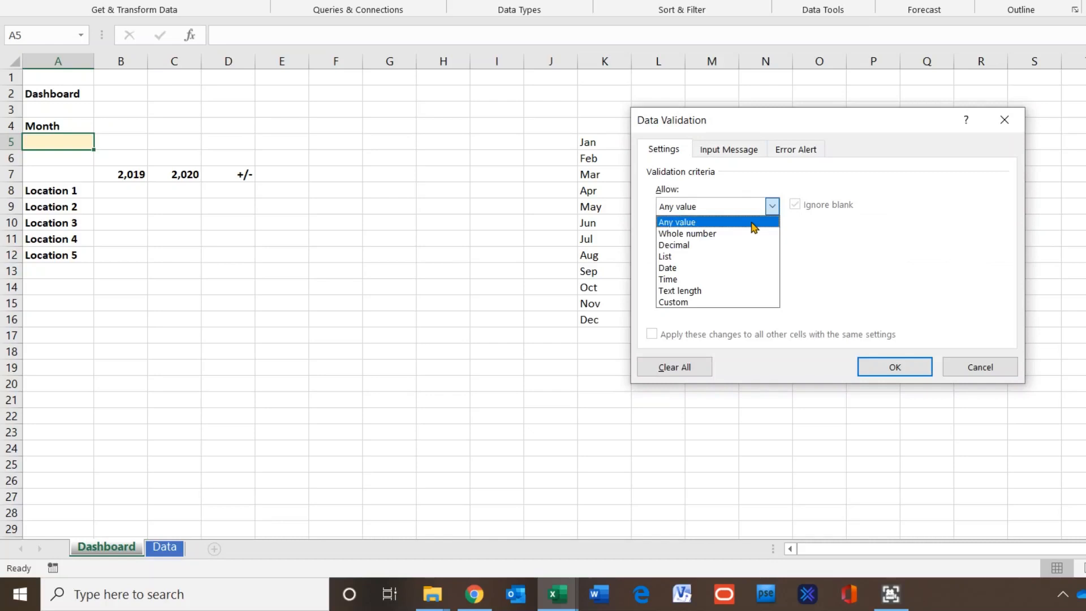
{"action": "left_click", "coordinate": [723, 256]}
{"action": "left_click", "coordinate": [700, 275]}
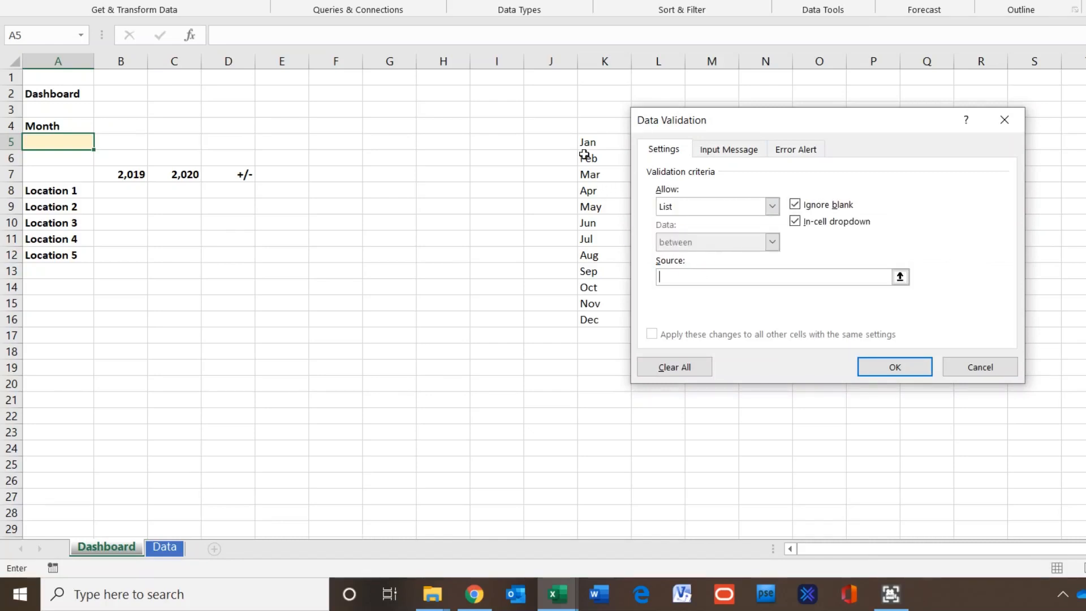
{"action": "left_click_drag", "start_coordinate": [588, 143], "coordinate": [604, 320]}
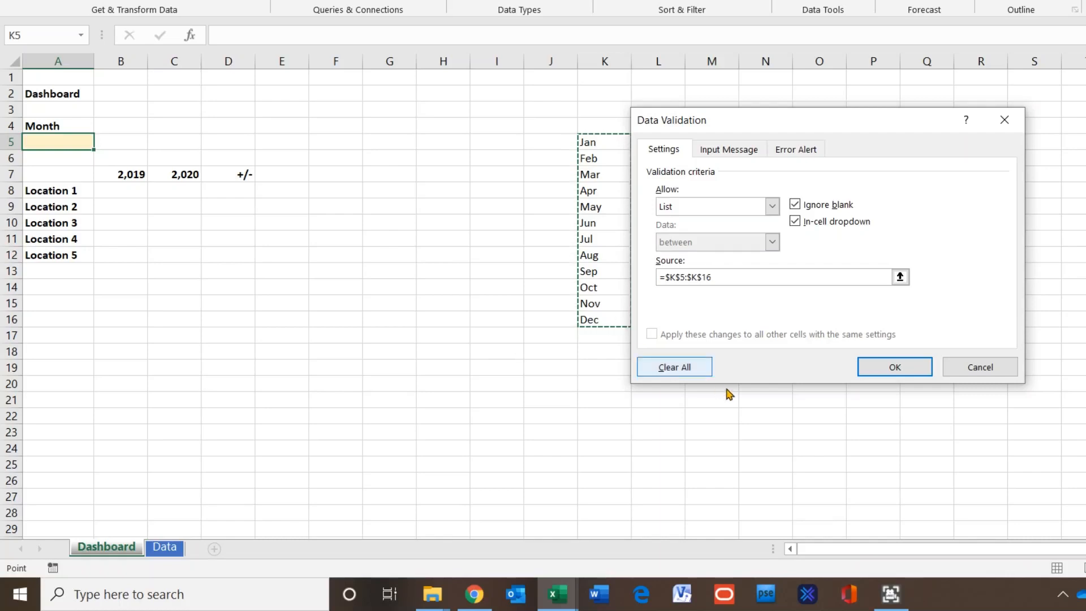
{"action": "left_click", "coordinate": [891, 369]}
Try the month list in A5 by choosing Jan, and leave Feb as the selected month
{"action": "left_click", "coordinate": [101, 142]}
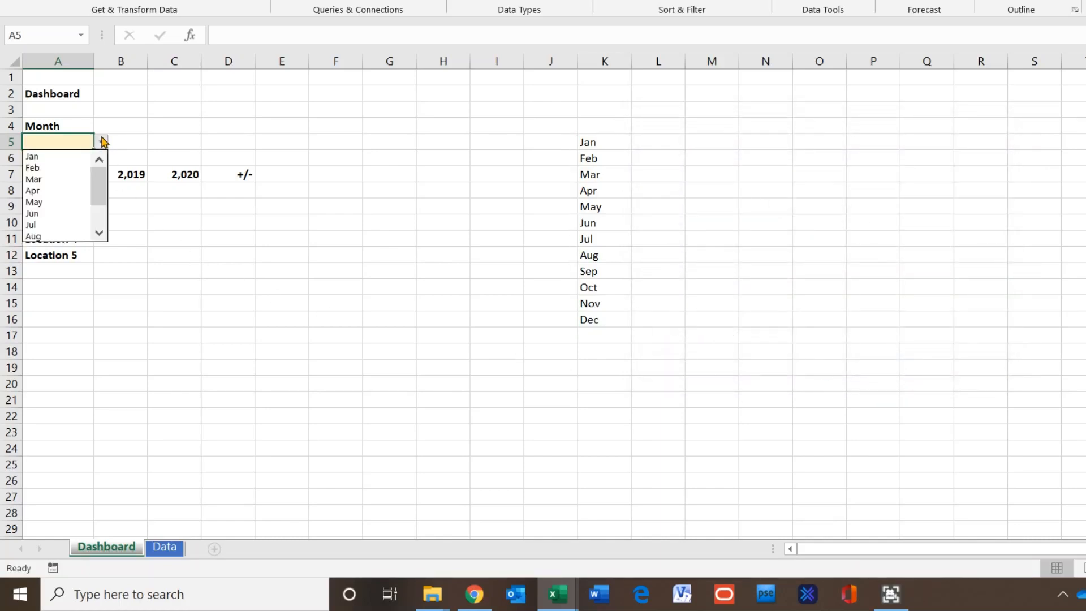
{"action": "left_click", "coordinate": [90, 156]}
{"action": "left_click", "coordinate": [101, 142]}
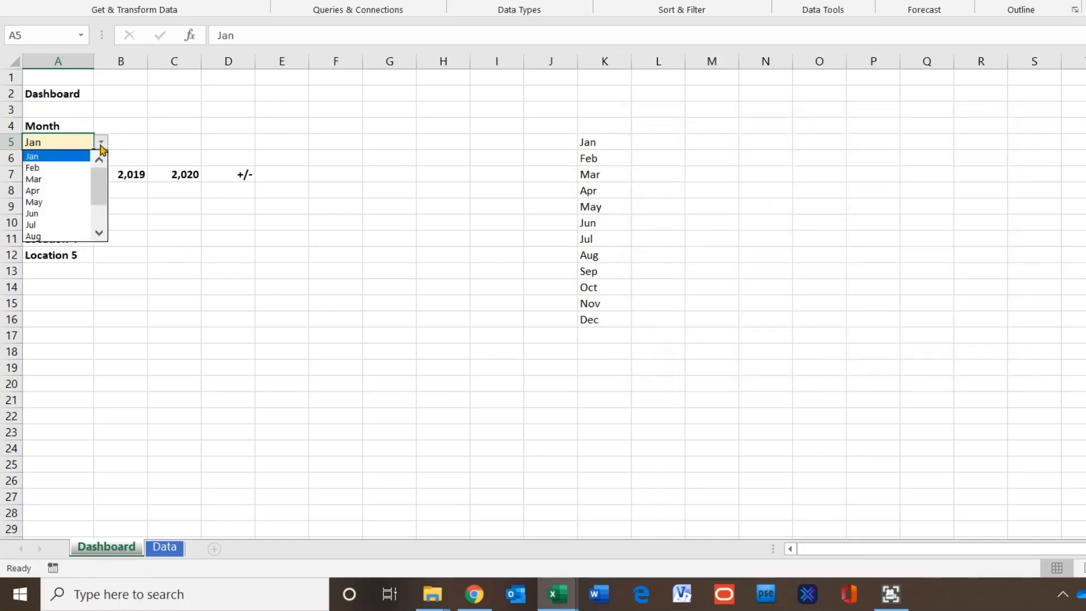
{"action": "left_click", "coordinate": [91, 166]}
{"action": "left_click", "coordinate": [101, 144]}
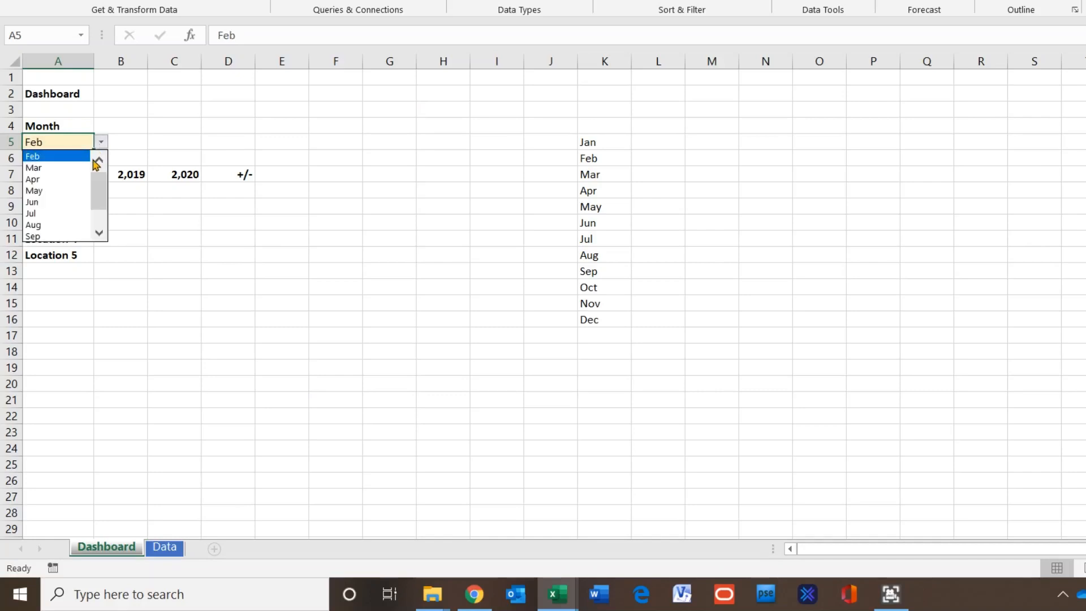
{"action": "left_click", "coordinate": [99, 159]}
{"action": "left_click", "coordinate": [82, 157]}
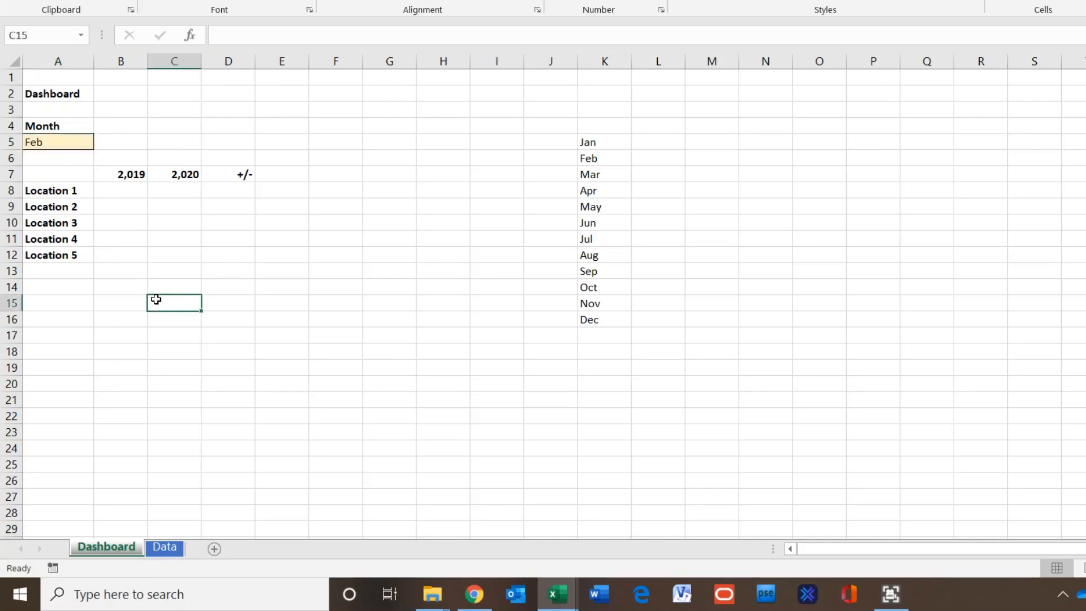
Start an HLOOKUP formula in B8 with A8 as the lookup value and Data!J6:N18 as the table array
{"action": "left_click", "coordinate": [111, 191]}
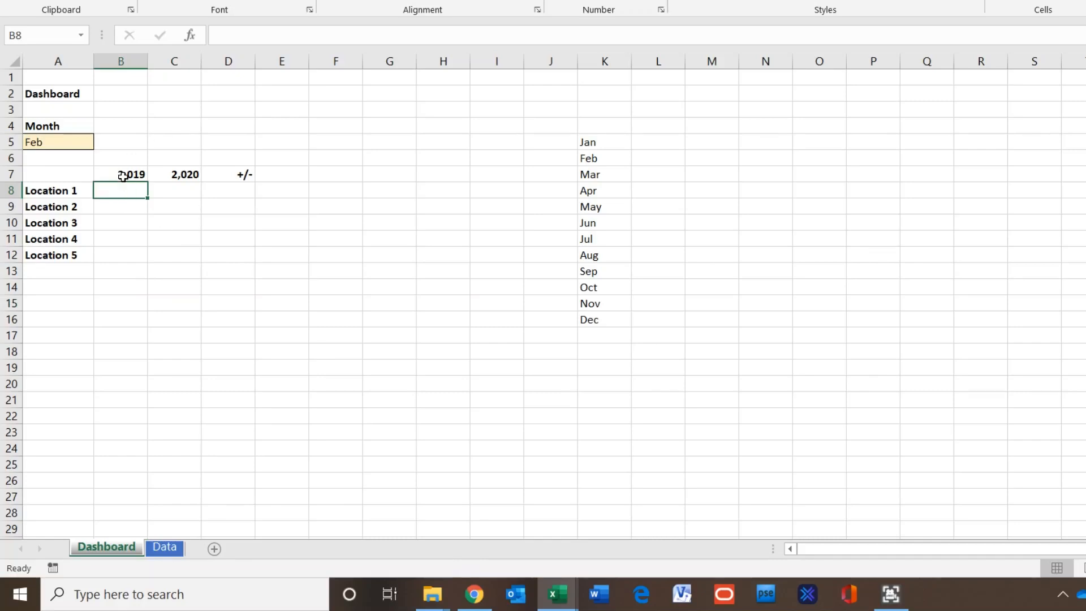
{"action": "left_click", "coordinate": [256, 35]}
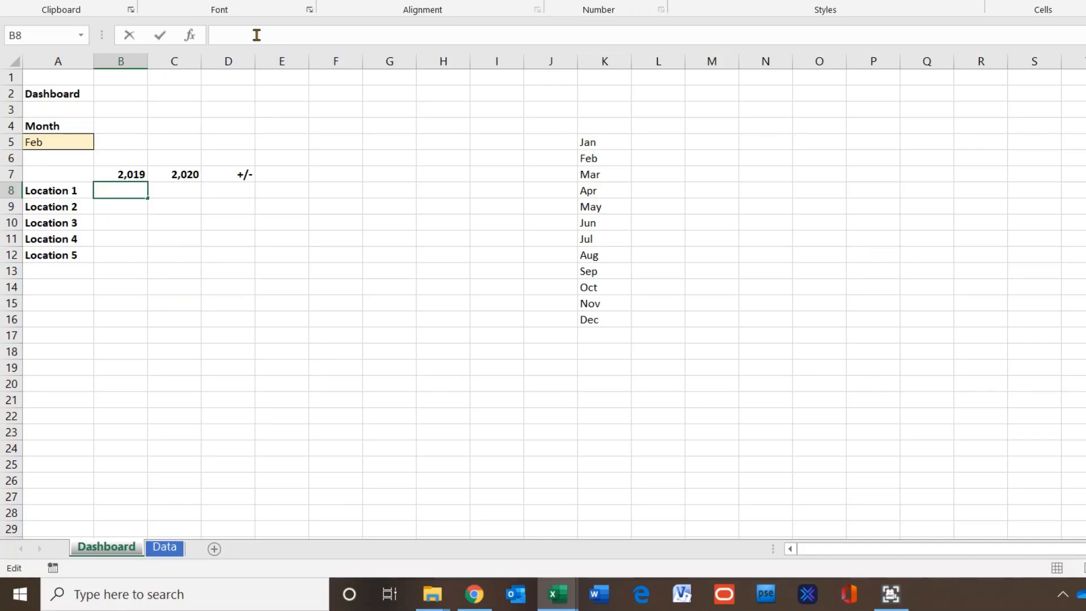
{"action": "type", "text": "=hloo"}
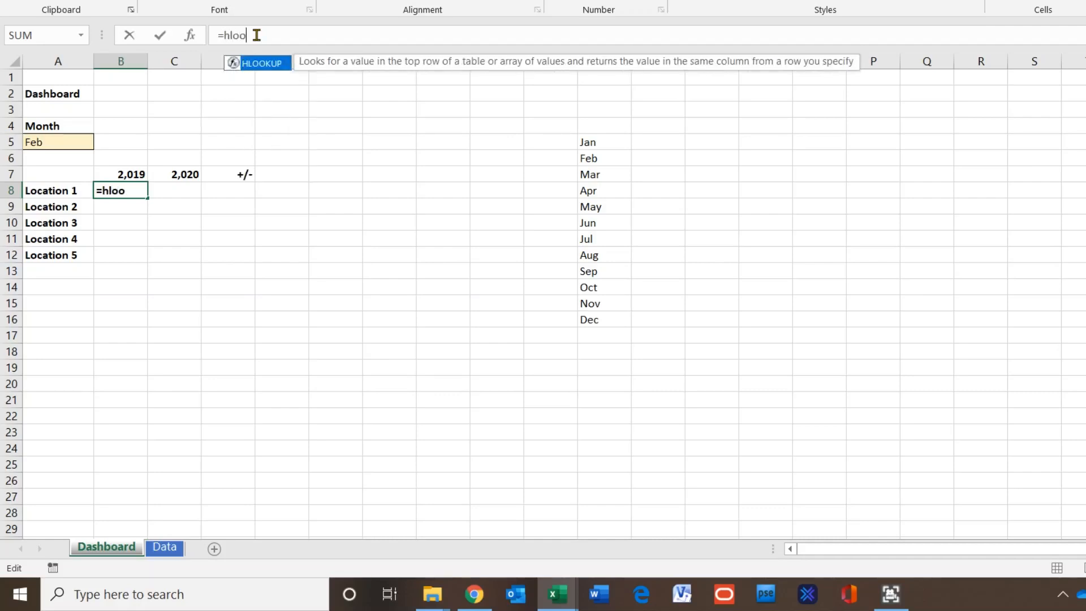
{"action": "type", "text": "kup("}
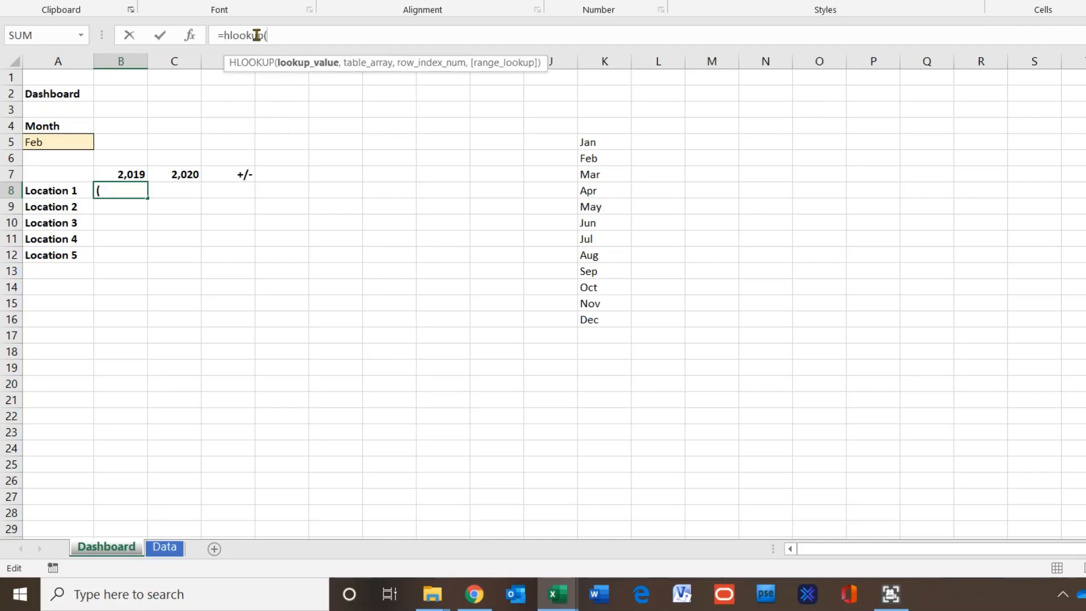
{"action": "left_click", "coordinate": [46, 193]}
{"action": "type", "text": ","}
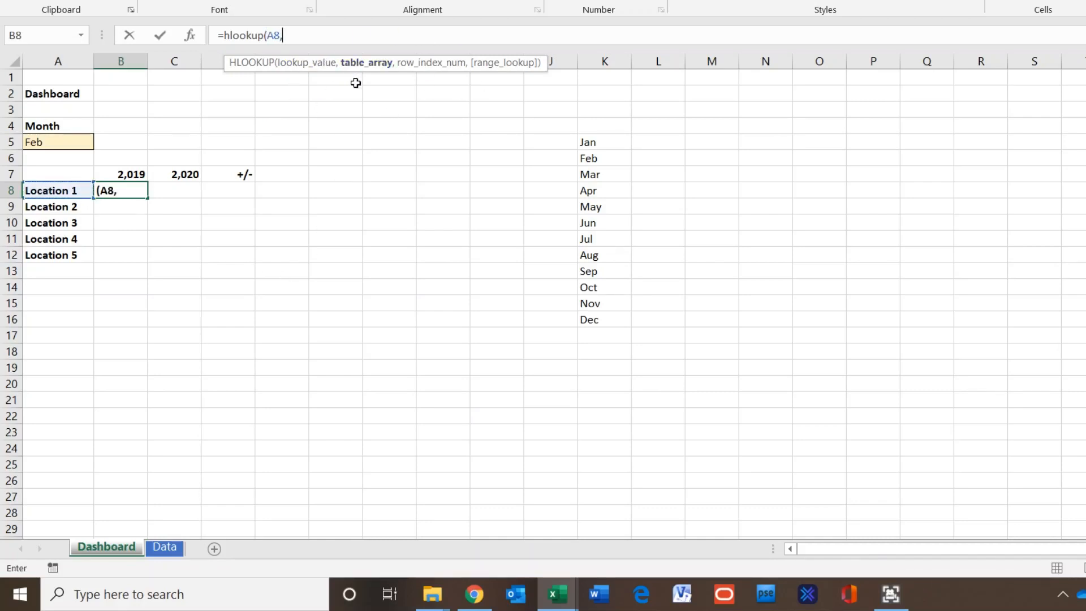
{"action": "left_click", "coordinate": [167, 548]}
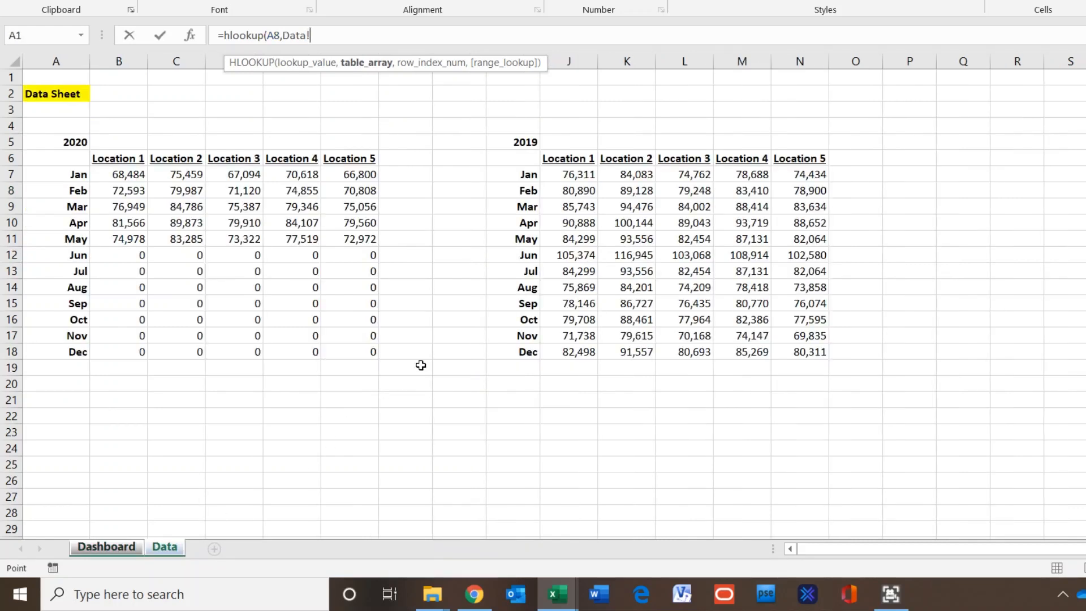
{"action": "left_click_drag", "start_coordinate": [563, 158], "coordinate": [808, 347]}
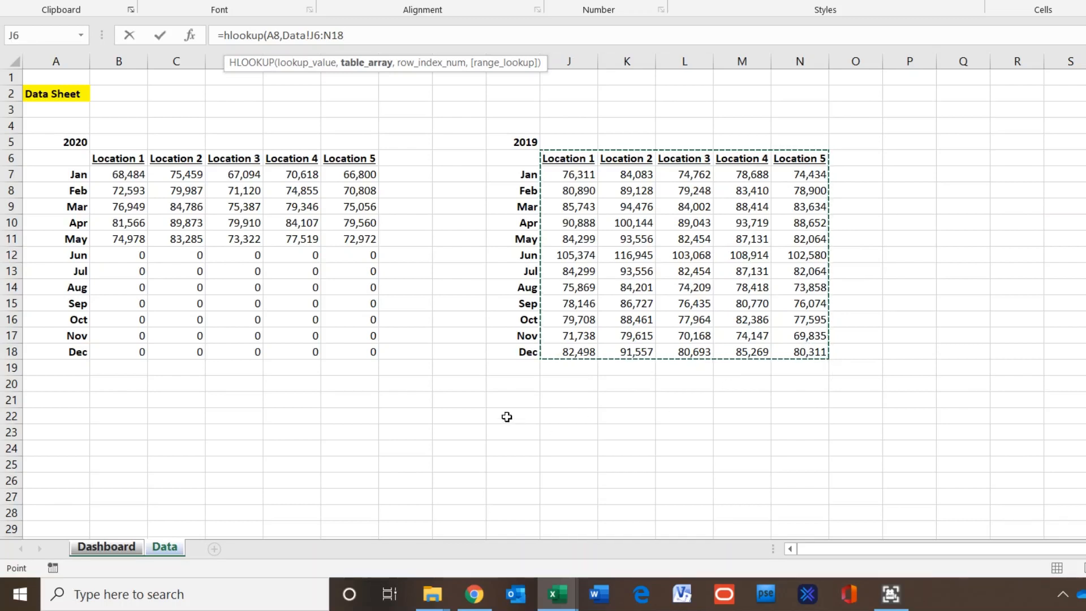
Complete the HLOOKUP in B8 with row index 2 and FALSE for an exact match
{"action": "type", "text": ","}
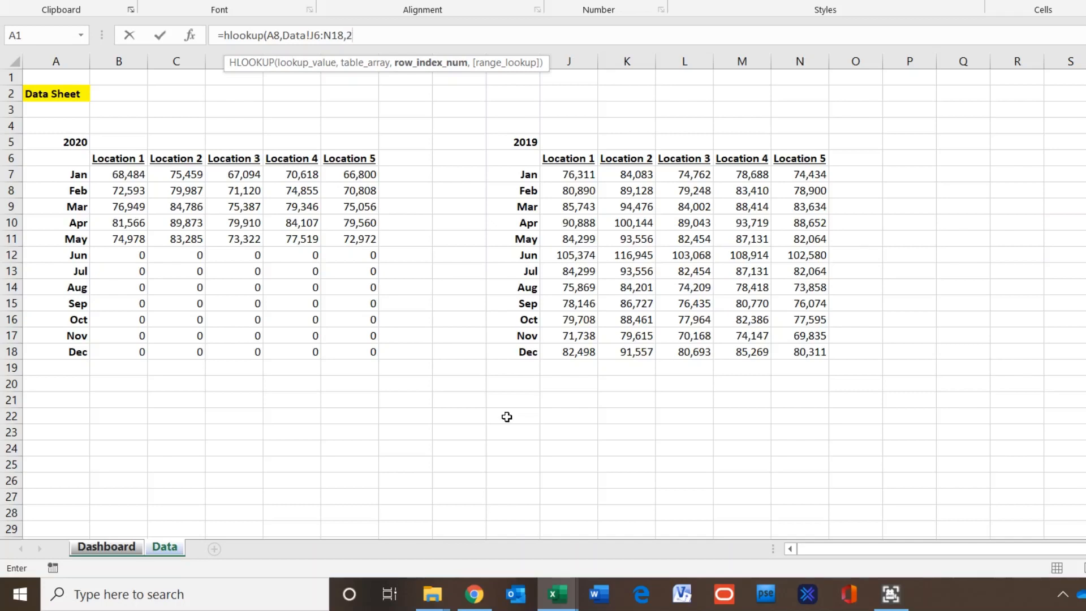
{"action": "type", "text": "2,0"}
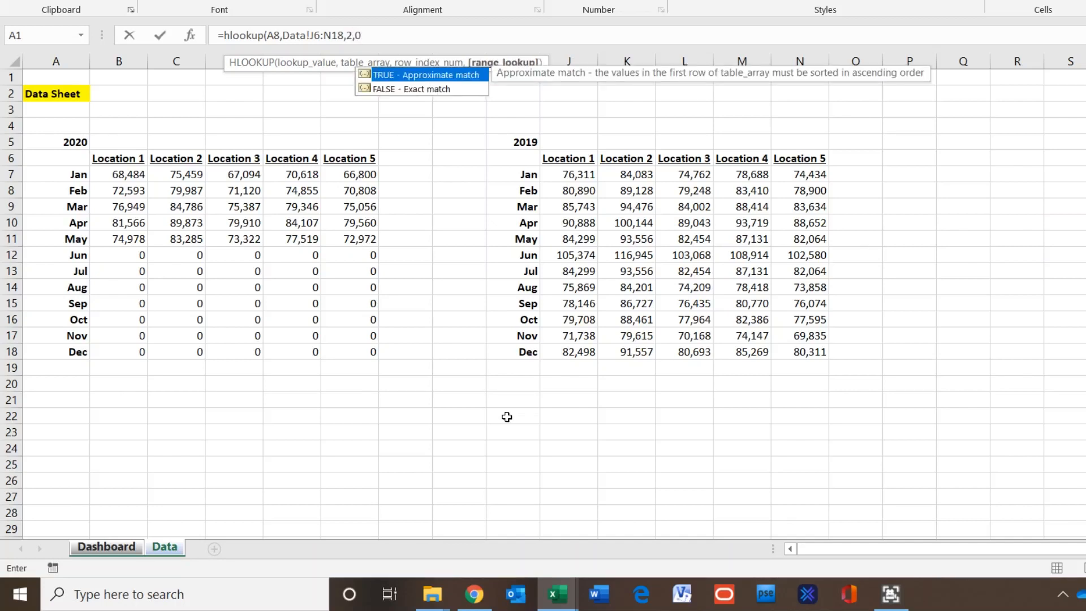
{"action": "left_click", "coordinate": [432, 91]}
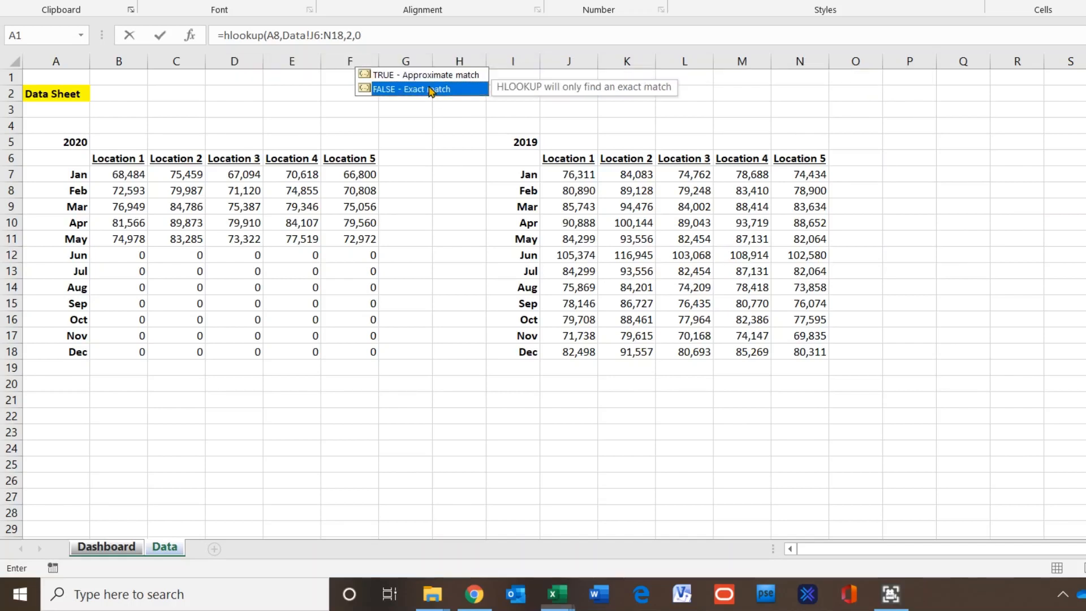
{"action": "left_click", "coordinate": [373, 39]}
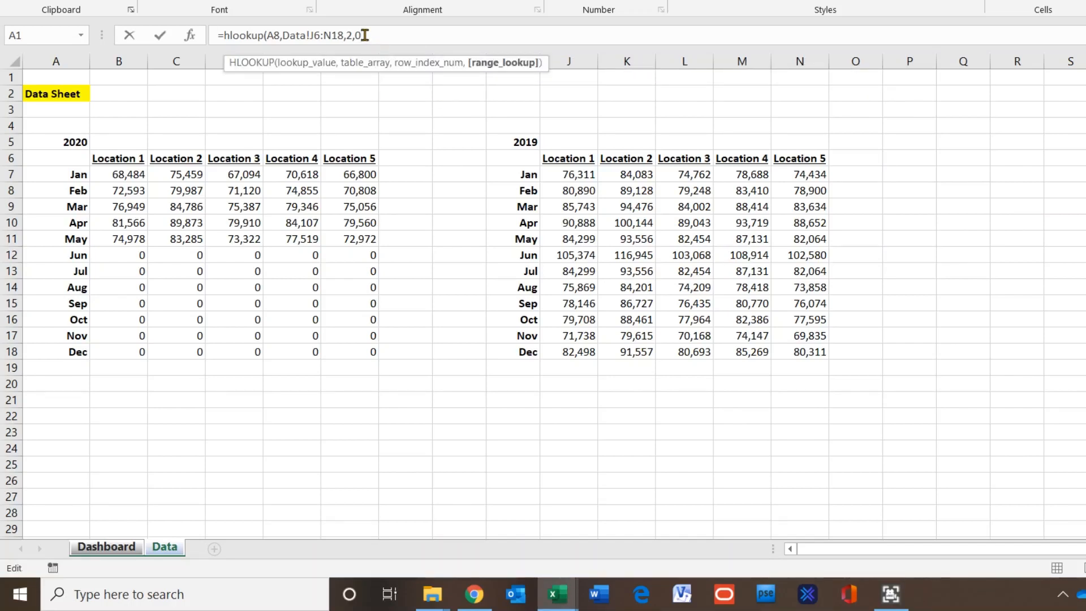
{"action": "key", "text": "BackSpace"}
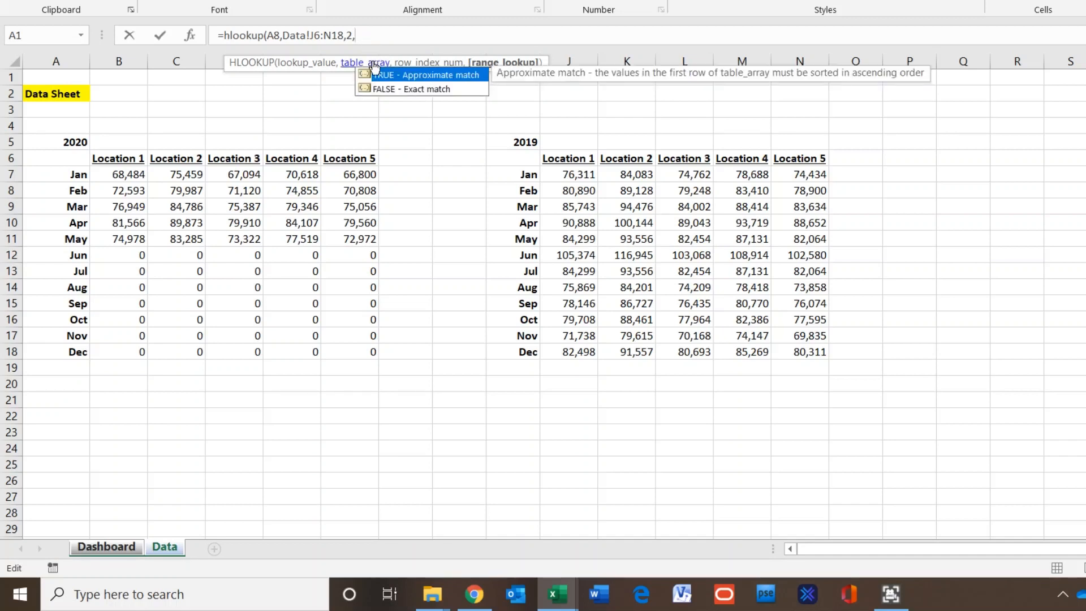
{"action": "double_click", "coordinate": [378, 89]}
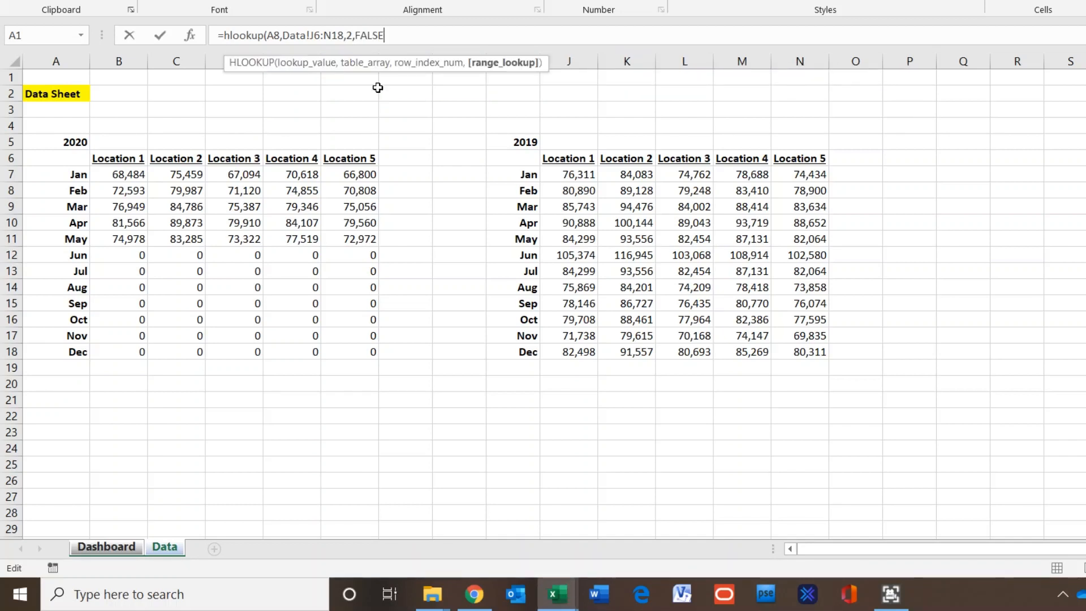
{"action": "type", "text": ")"}
{"action": "key", "text": "Return"}
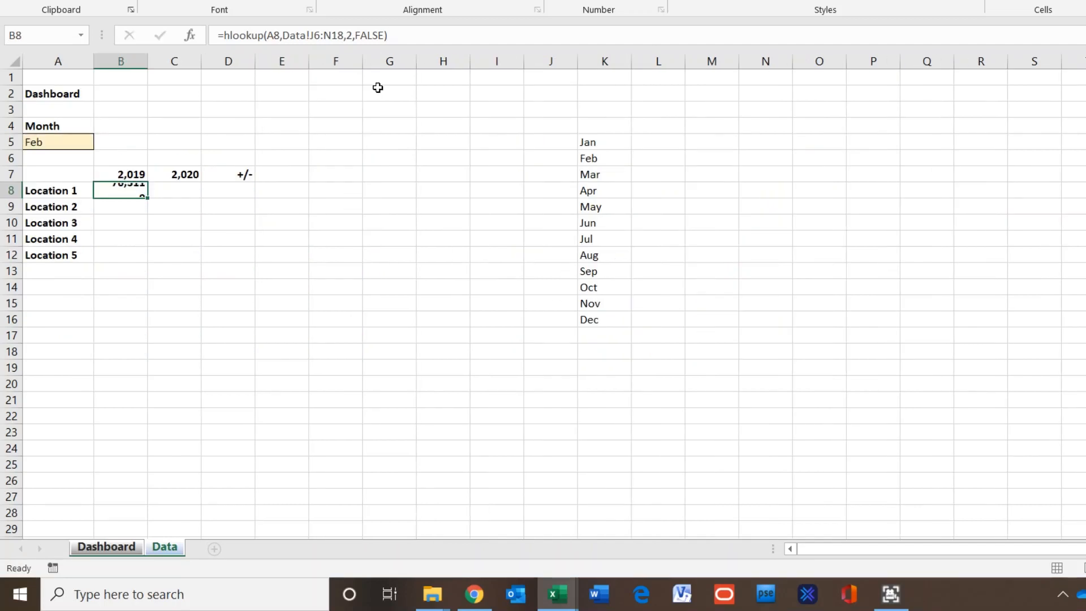
Remove the bold formatting from the results range B8:D12
{"action": "left_click", "coordinate": [187, 229]}
{"action": "left_click", "coordinate": [106, 189]}
{"action": "left_click_drag", "start_coordinate": [106, 189], "coordinate": [216, 253]}
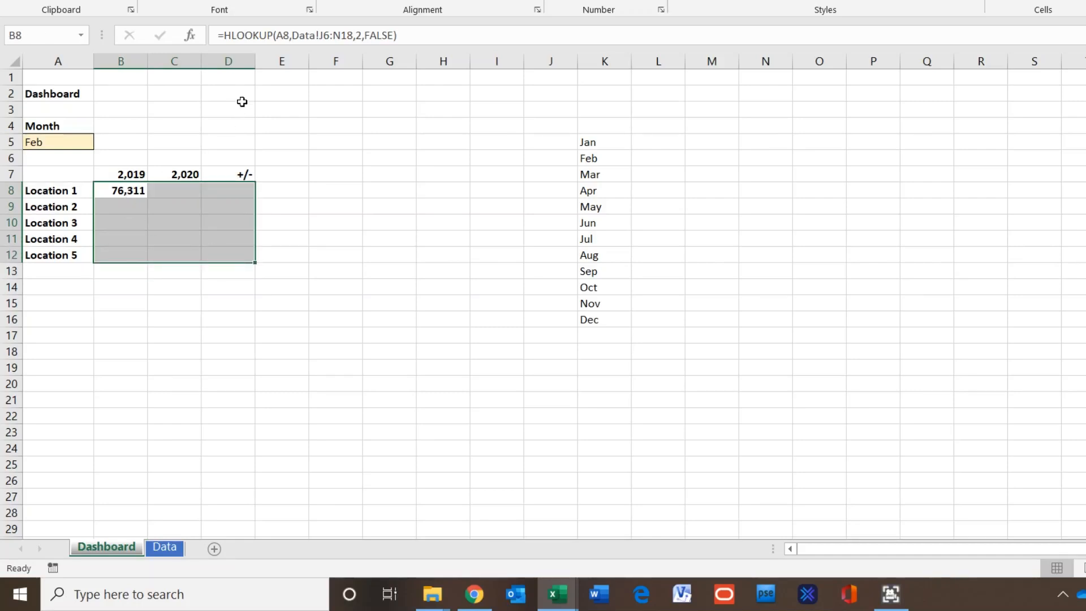
{"action": "left_click", "coordinate": [323, 325]}
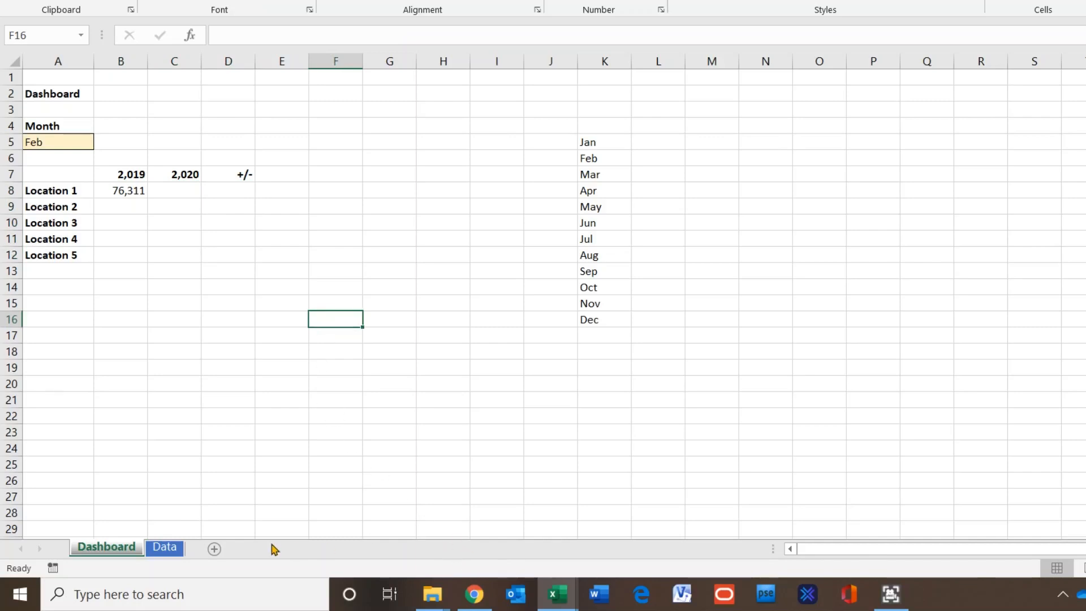
Check the lookup result in B8 against Location 1's January 2019 sales in J7 of the Data sheet
{"action": "left_click", "coordinate": [163, 547]}
{"action": "left_click", "coordinate": [570, 175]}
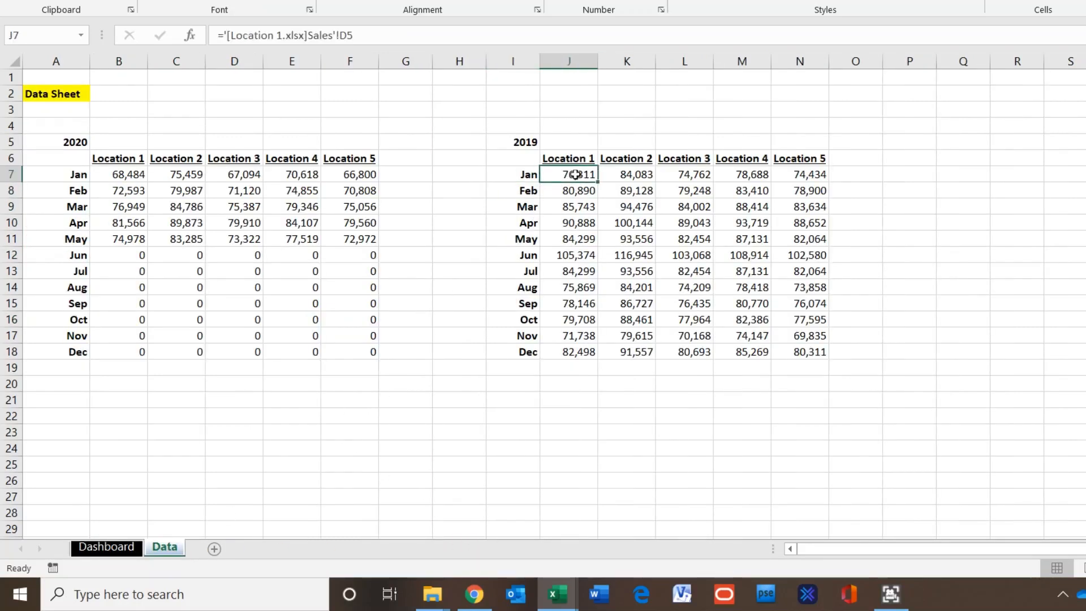
{"action": "left_click", "coordinate": [118, 547]}
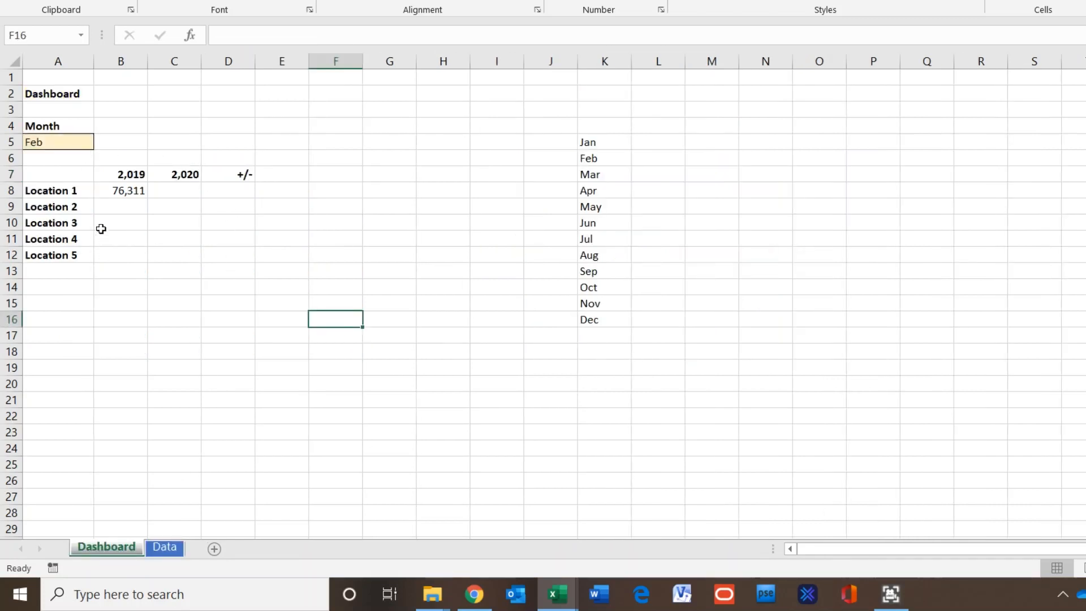
Test the B8 lookup by switching the month in A5 between Jan and Feb, and leave Jan selected
{"action": "left_click", "coordinate": [65, 143]}
{"action": "left_click", "coordinate": [101, 142]}
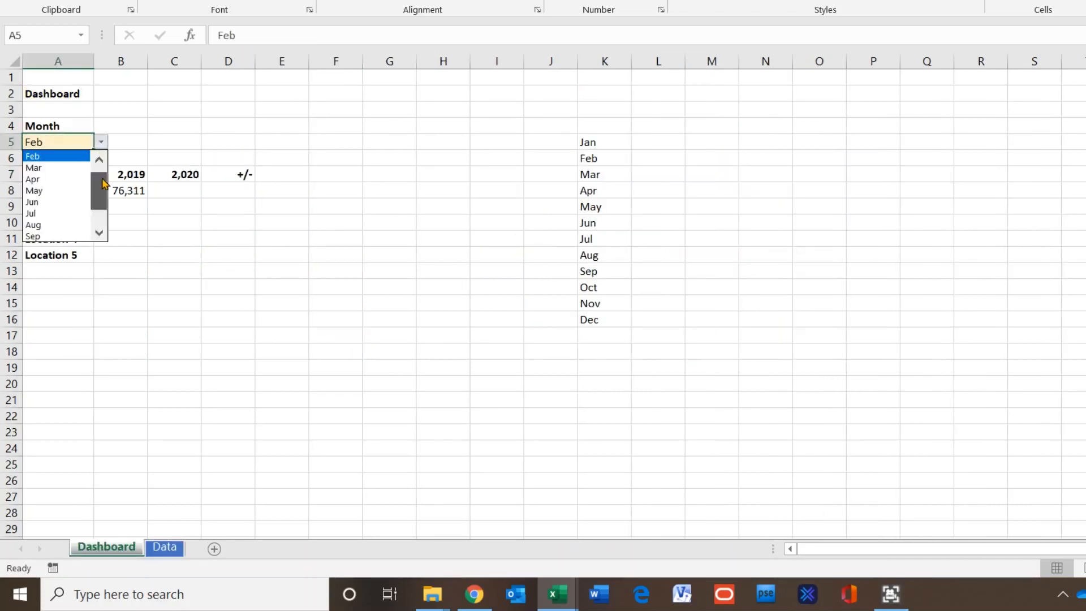
{"action": "scroll", "coordinate": [103, 181], "scroll_direction": "up", "scroll_amount": 1}
{"action": "left_click", "coordinate": [66, 156]}
{"action": "left_click", "coordinate": [101, 142]}
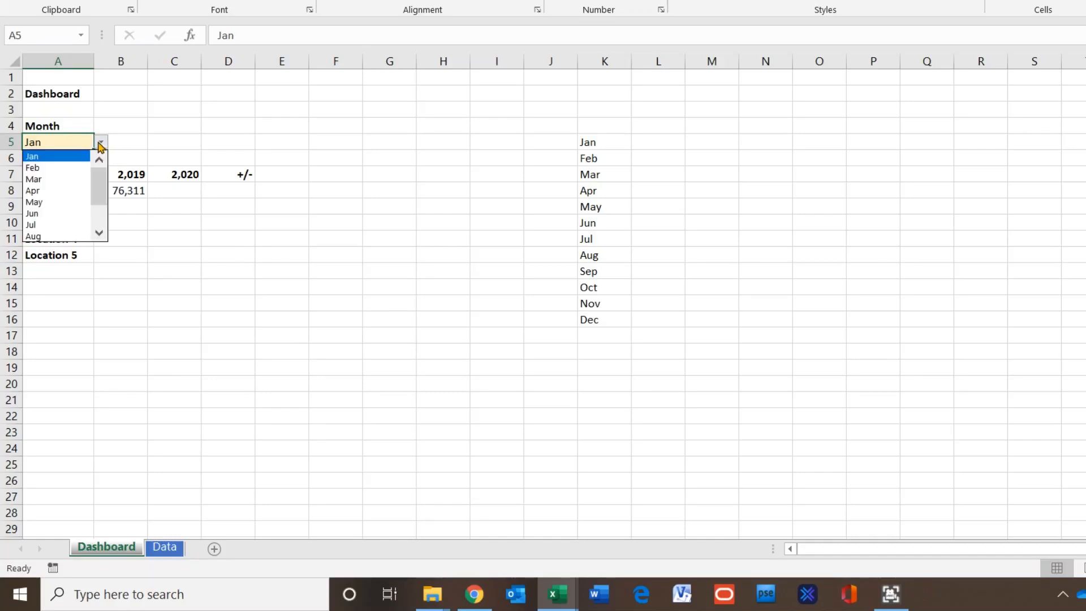
{"action": "left_click", "coordinate": [54, 168]}
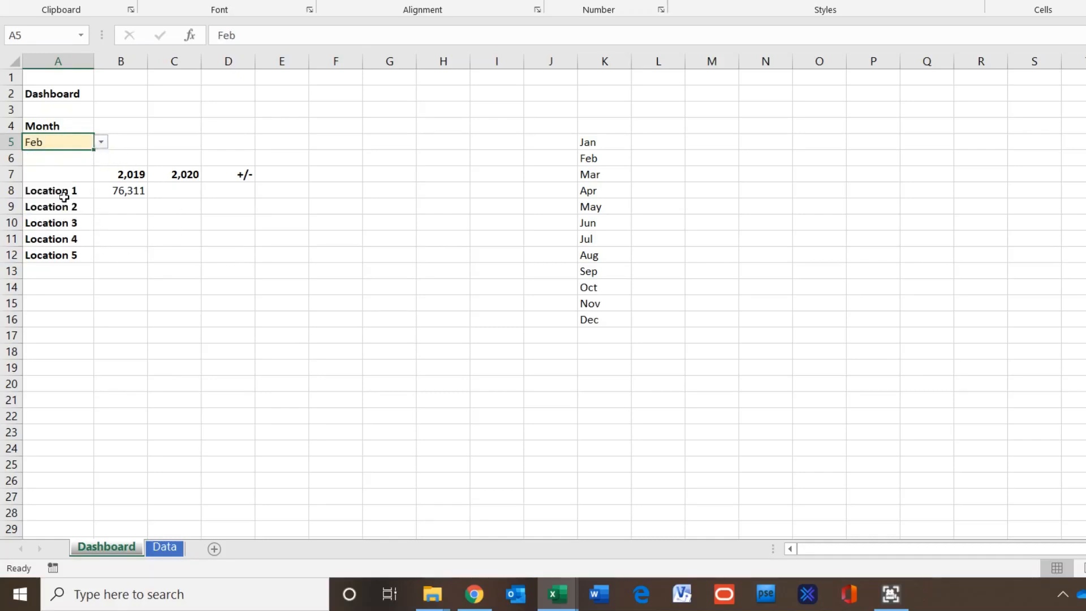
{"action": "left_click", "coordinate": [101, 142]}
{"action": "scroll", "coordinate": [99, 174], "scroll_direction": "up", "scroll_amount": 1}
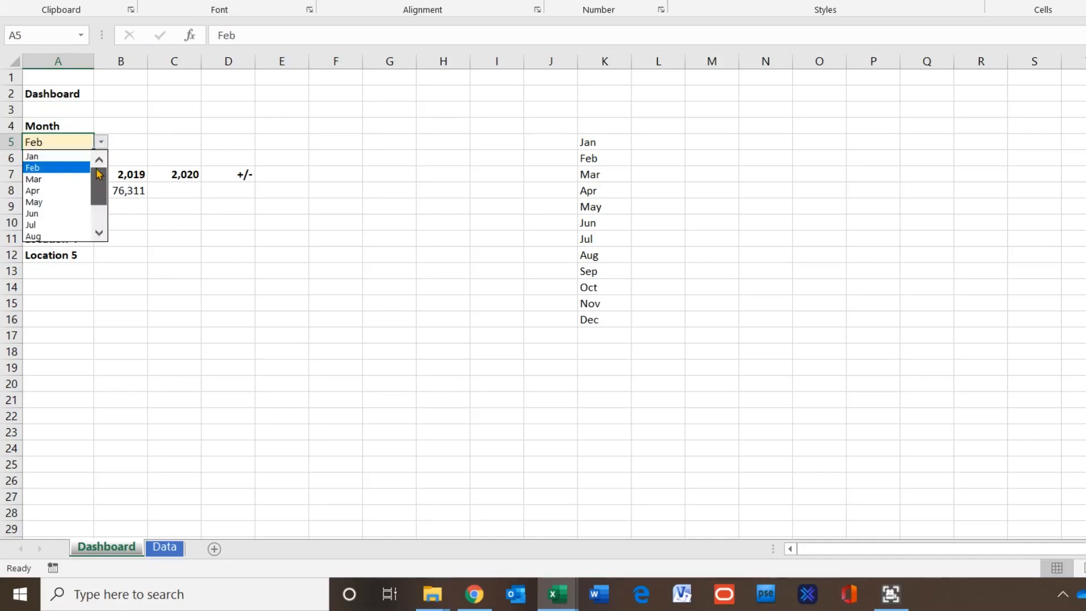
{"action": "left_click", "coordinate": [51, 156]}
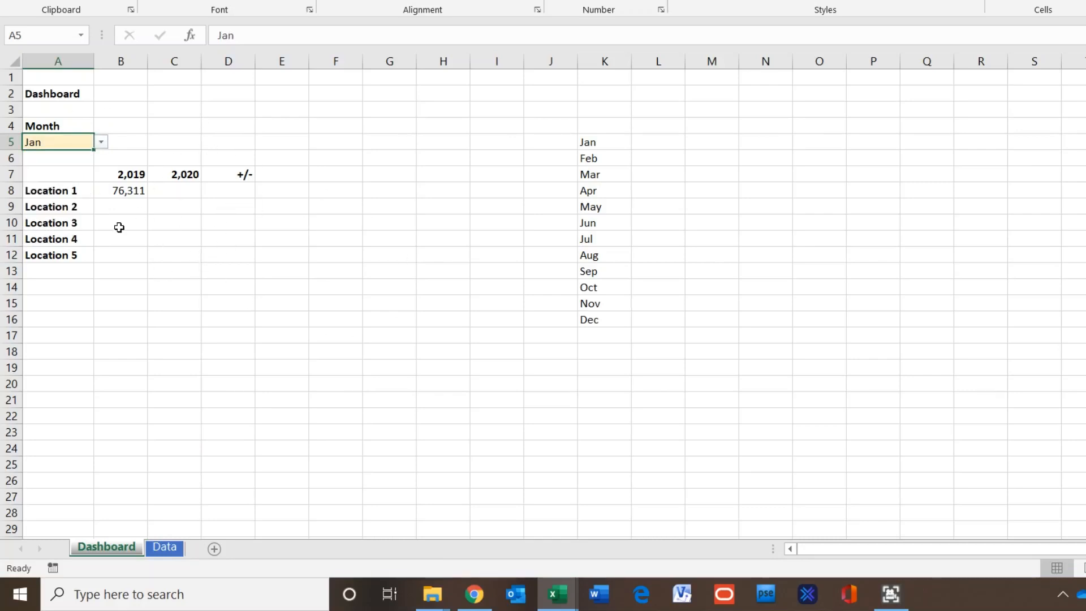
{"action": "left_click", "coordinate": [130, 195]}
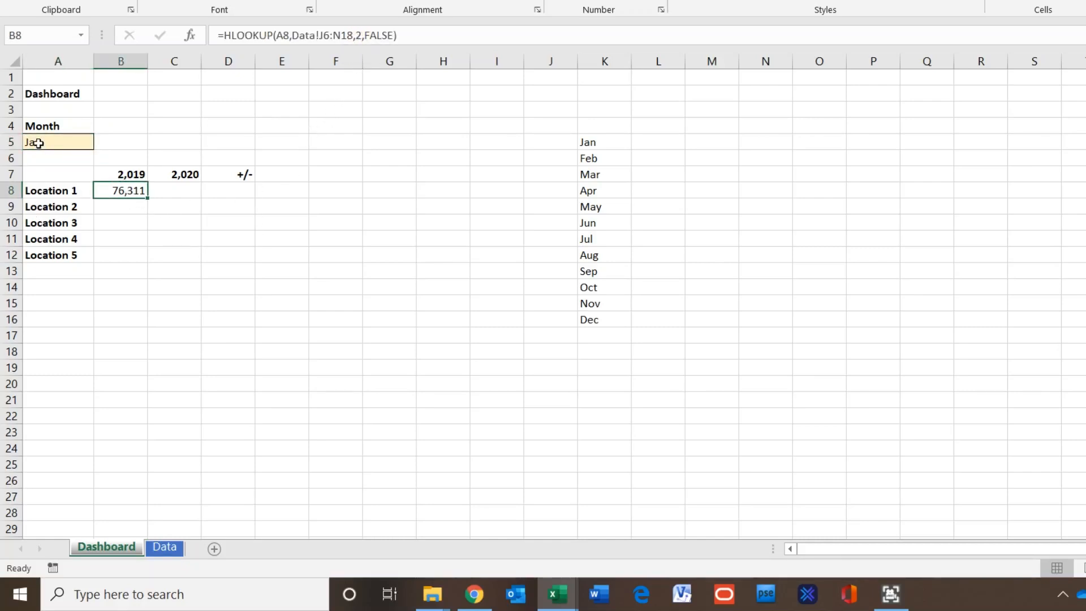
{"action": "key", "text": "Down"}
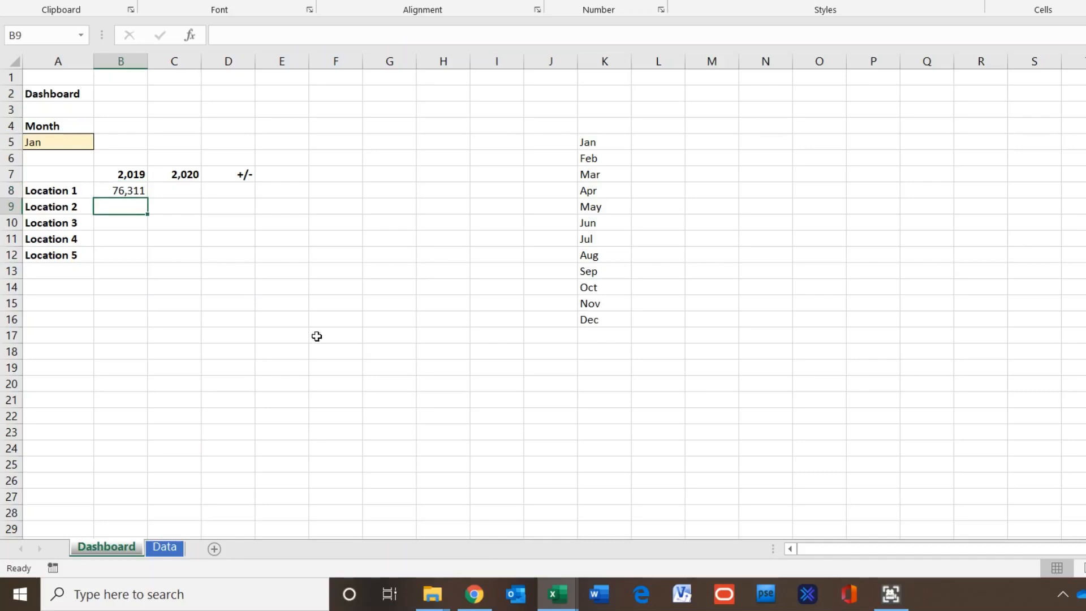
Number the months with their lookup row indexes in L5:L16, entering 2 and 3 and filling the series down to 13 for Dec
{"action": "left_click", "coordinate": [659, 141]}
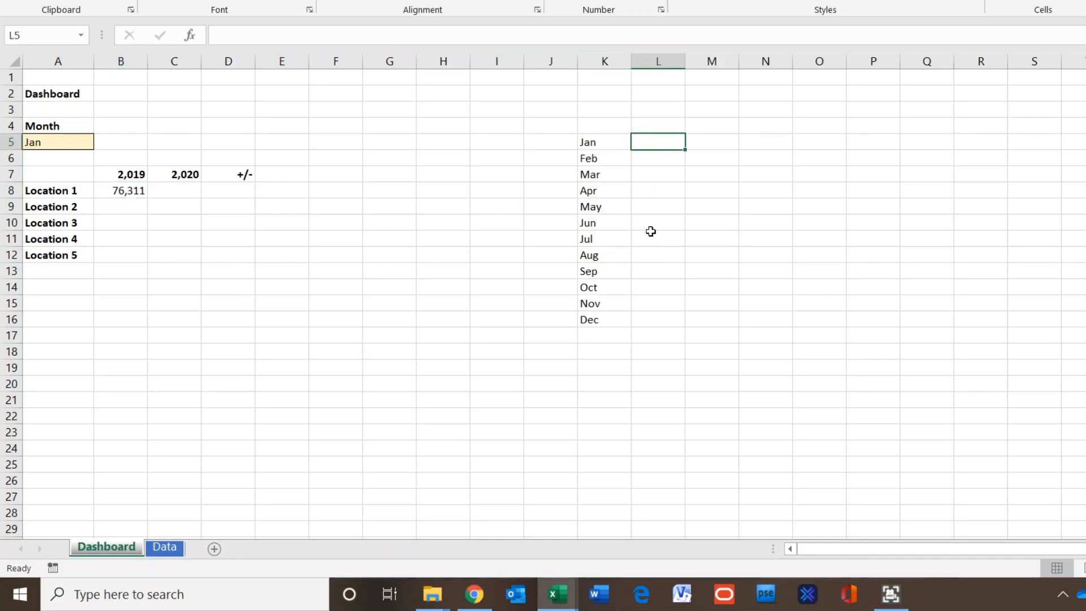
{"action": "type", "text": "2"}
{"action": "key", "text": "Return"}
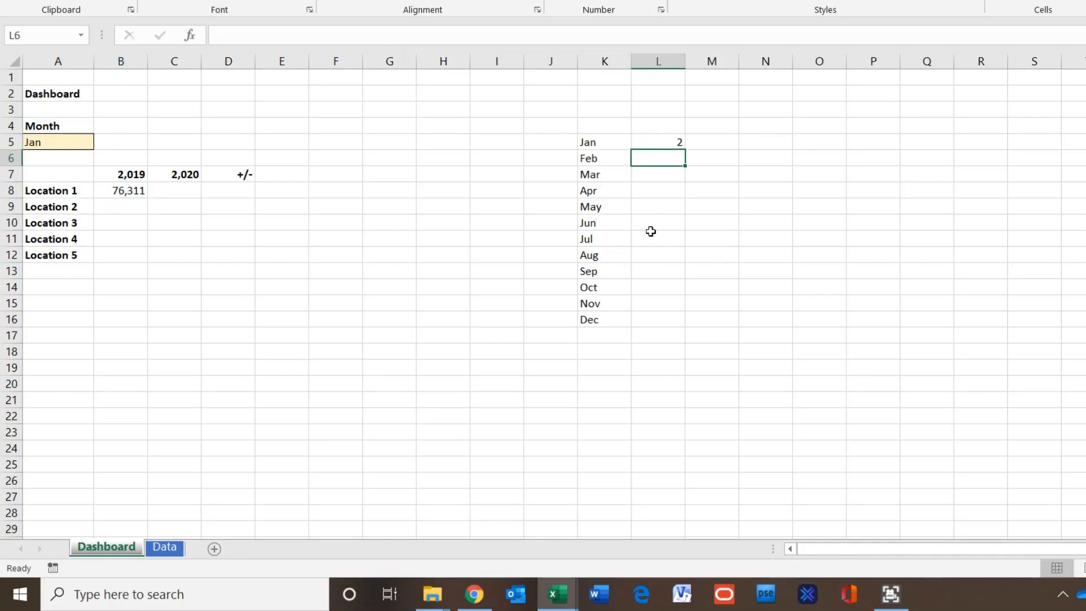
{"action": "type", "text": "3"}
{"action": "key", "text": "Return"}
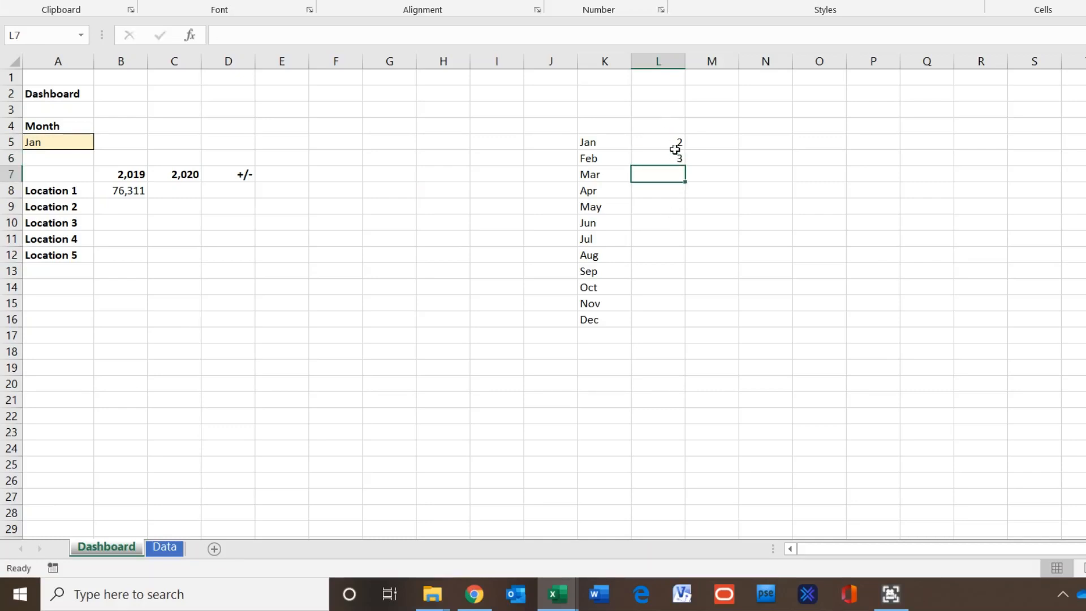
{"action": "left_click", "coordinate": [165, 547]}
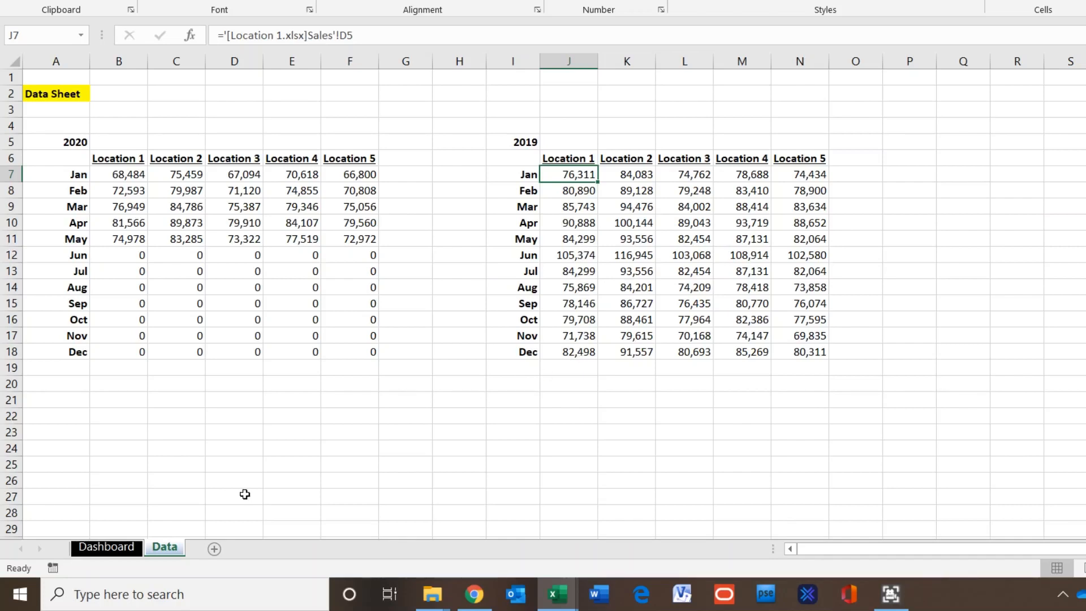
{"action": "left_click", "coordinate": [108, 547]}
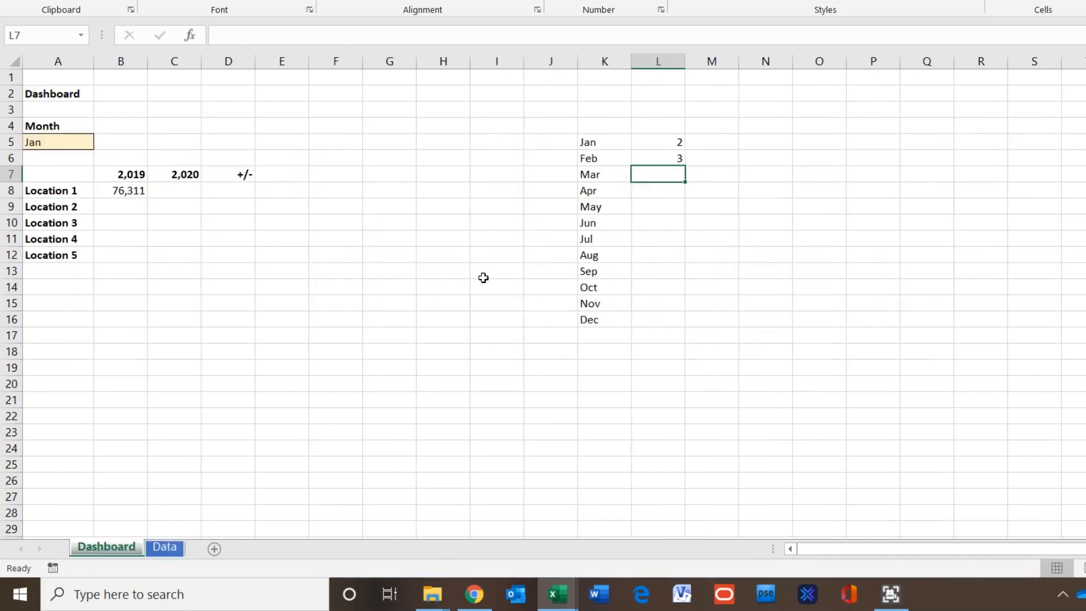
{"action": "left_click", "coordinate": [672, 161]}
{"action": "left_click_drag", "start_coordinate": [684, 166], "coordinate": [679, 327]}
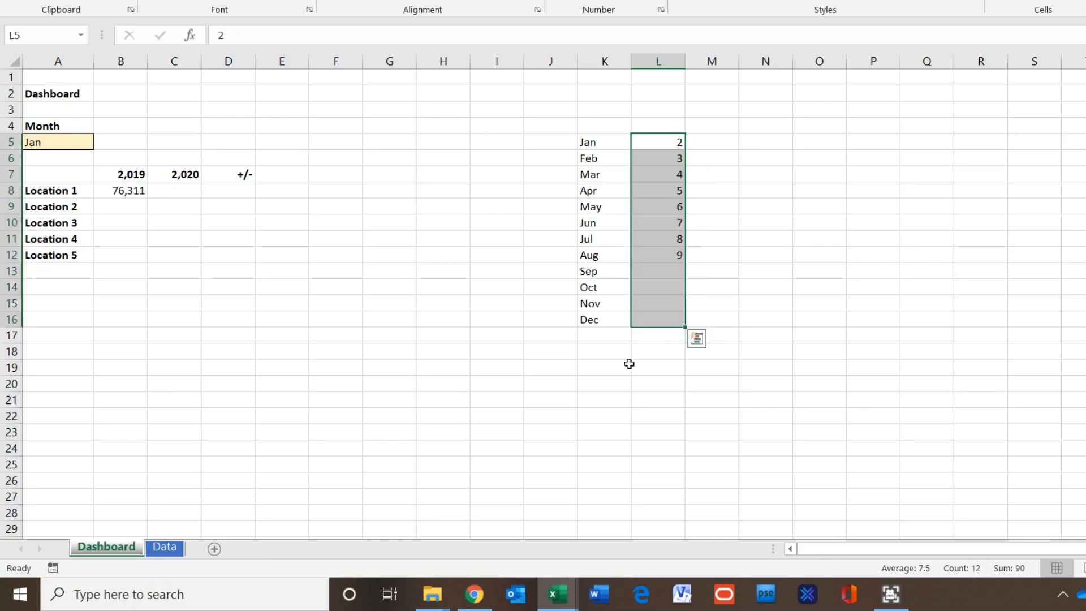
{"action": "left_click", "coordinate": [650, 321]}
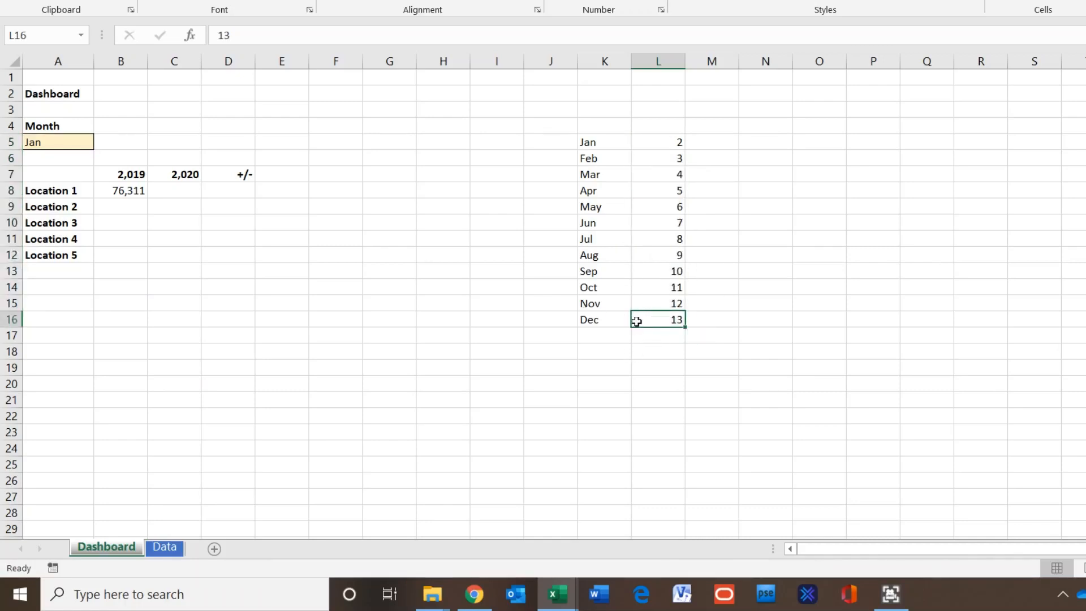
Enter =VLOOKUP(A5,K5:L16,2,FALSE) in K3 to return the row index for the month in A5
{"action": "left_click", "coordinate": [609, 112]}
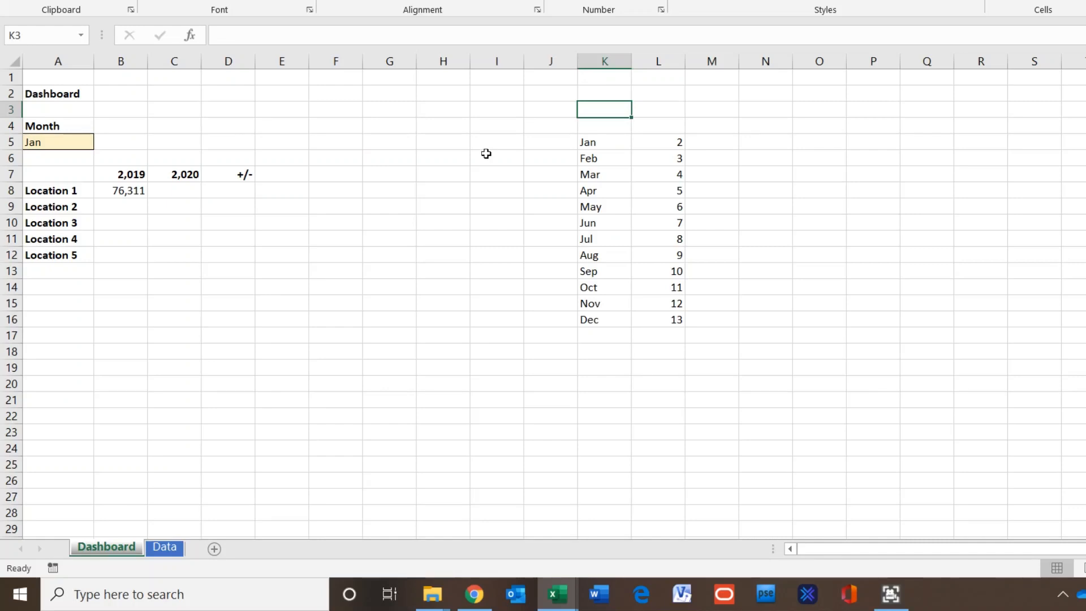
{"action": "type", "text": "="}
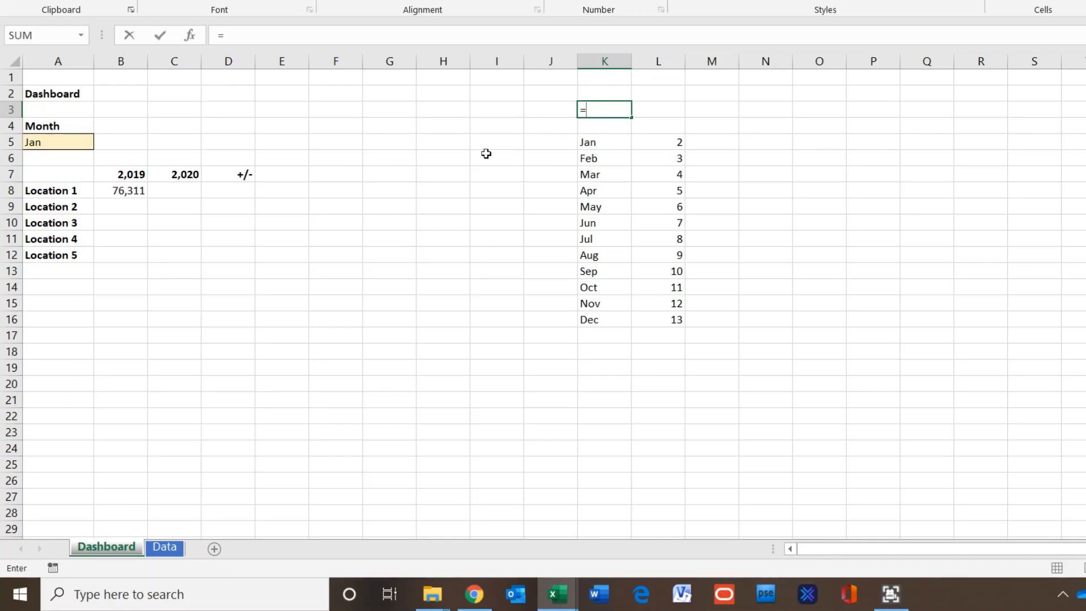
{"action": "type", "text": "vlo"}
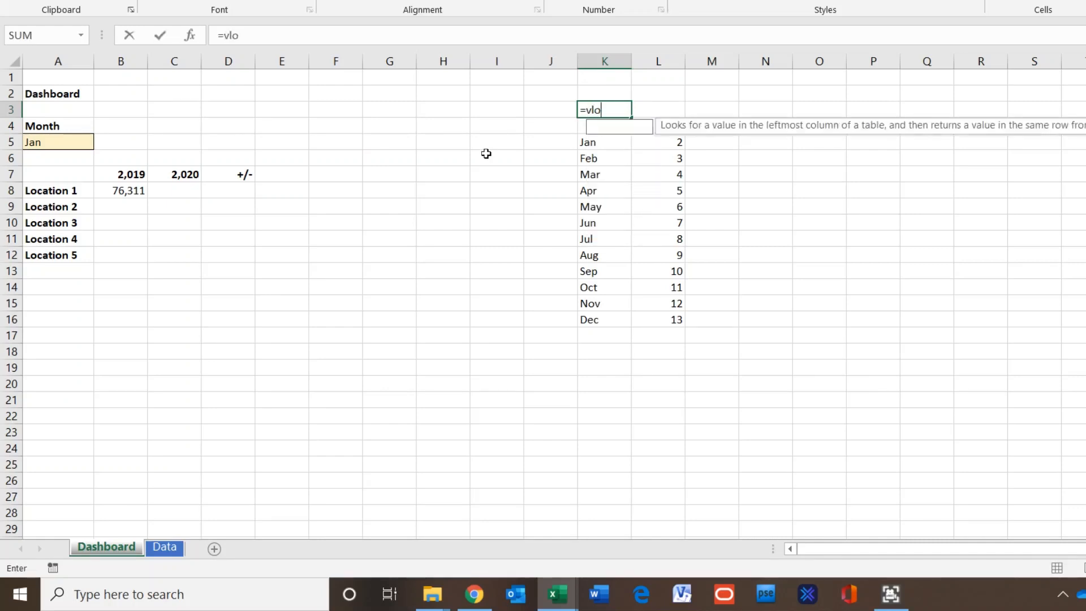
{"action": "type", "text": "okup("}
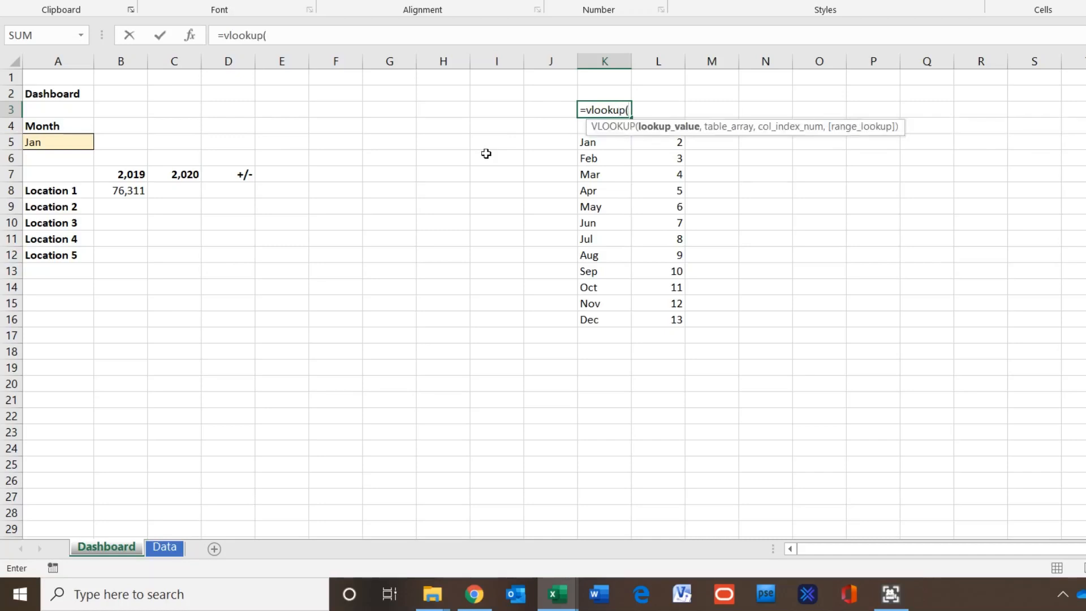
{"action": "left_click", "coordinate": [41, 141]}
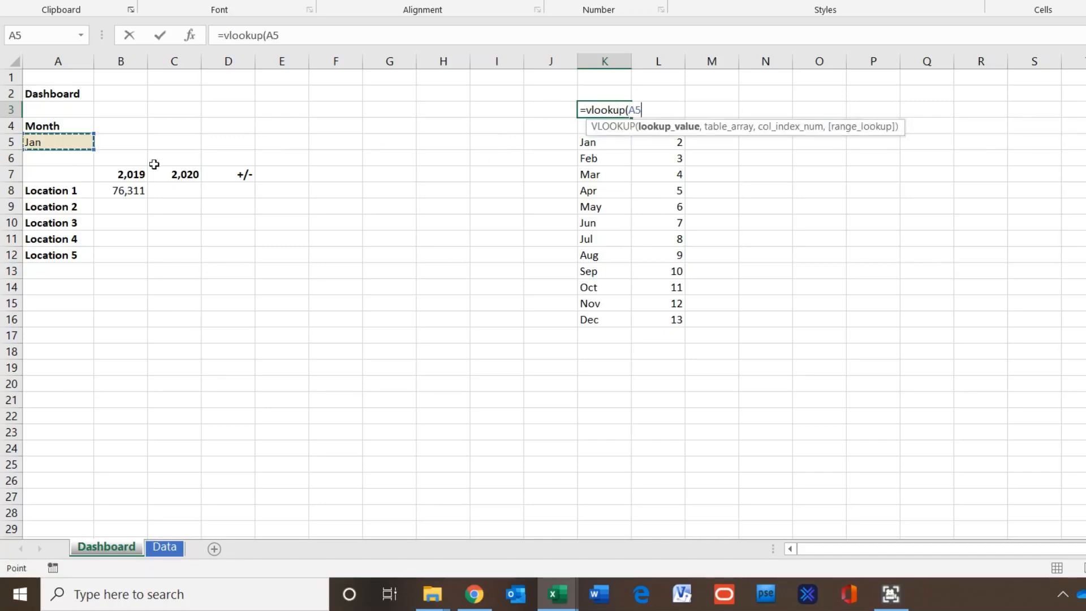
{"action": "type", "text": ","}
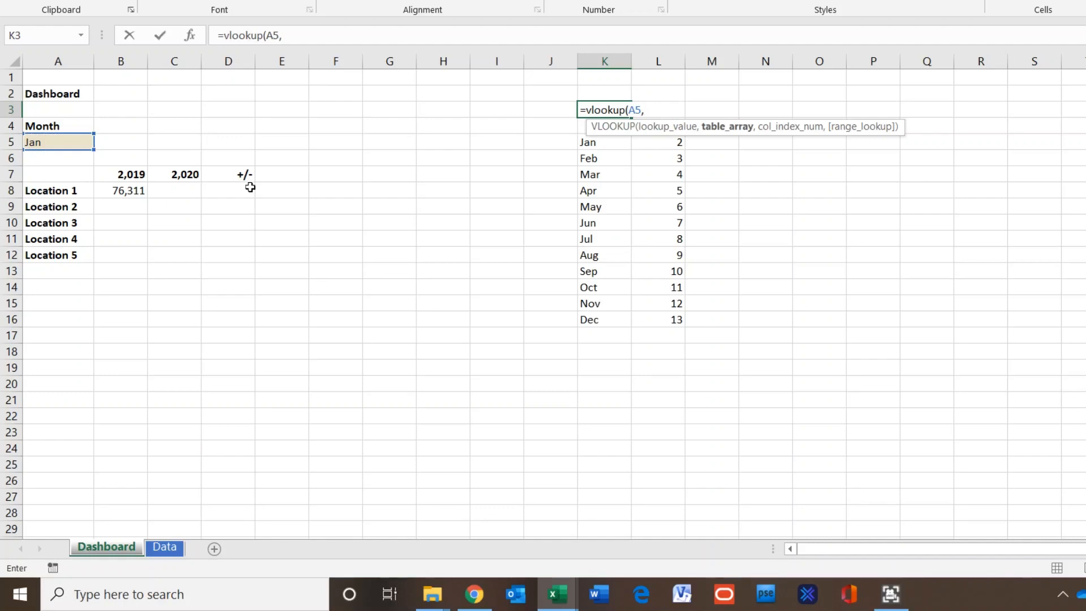
{"action": "left_click_drag", "start_coordinate": [625, 142], "coordinate": [665, 313]}
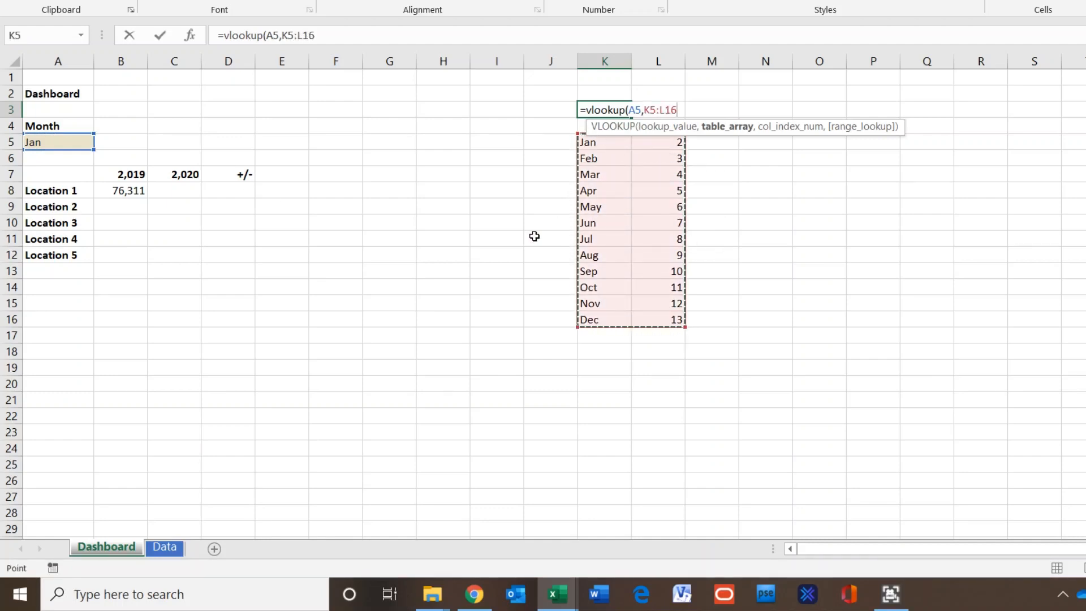
{"action": "type", "text": ","}
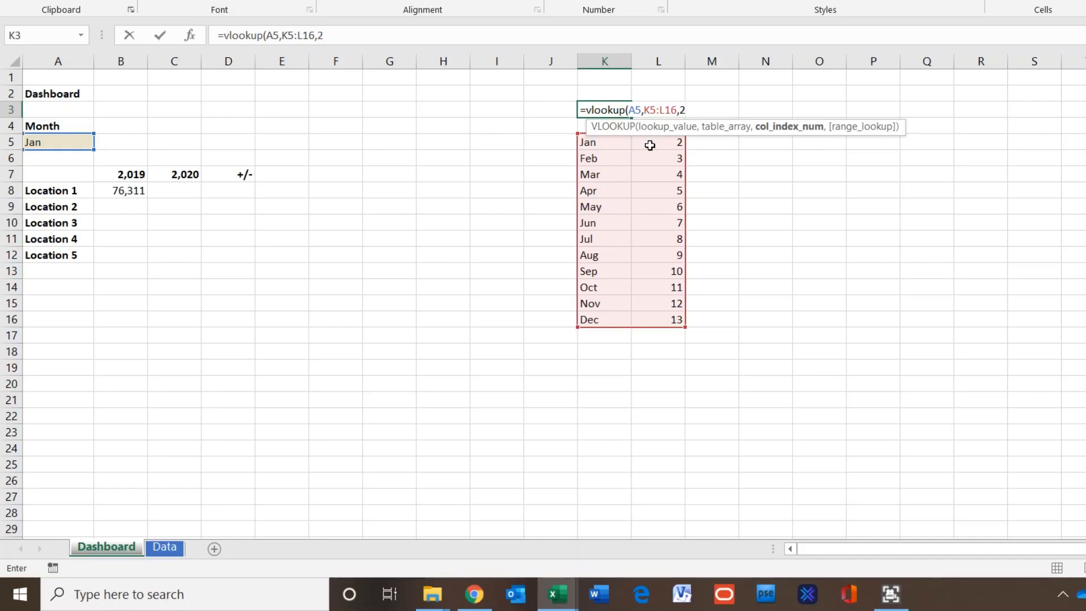
{"action": "type", "text": "2,"}
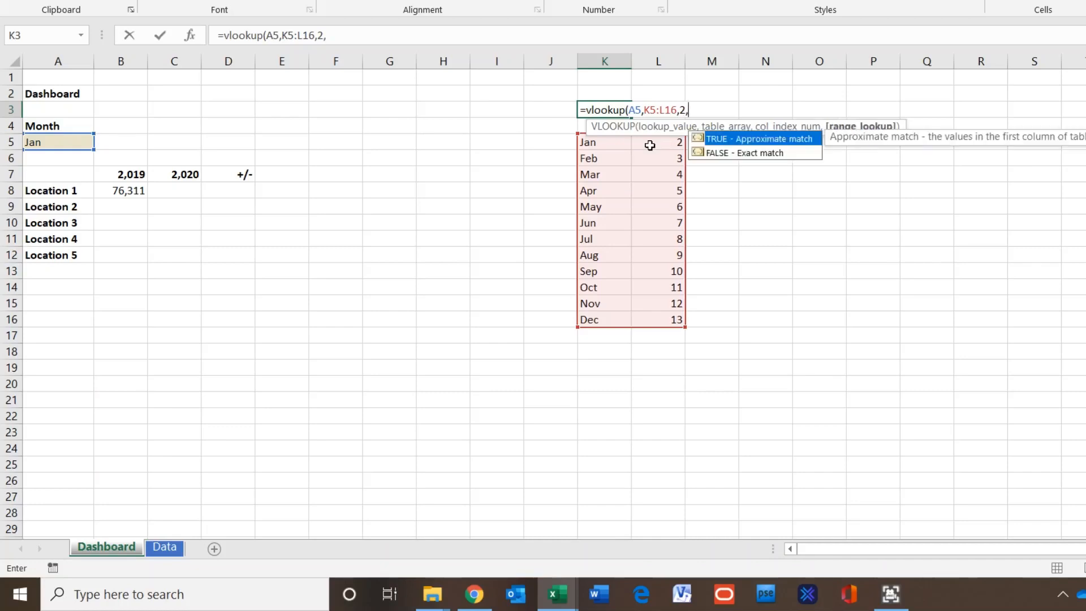
{"action": "double_click", "coordinate": [732, 153]}
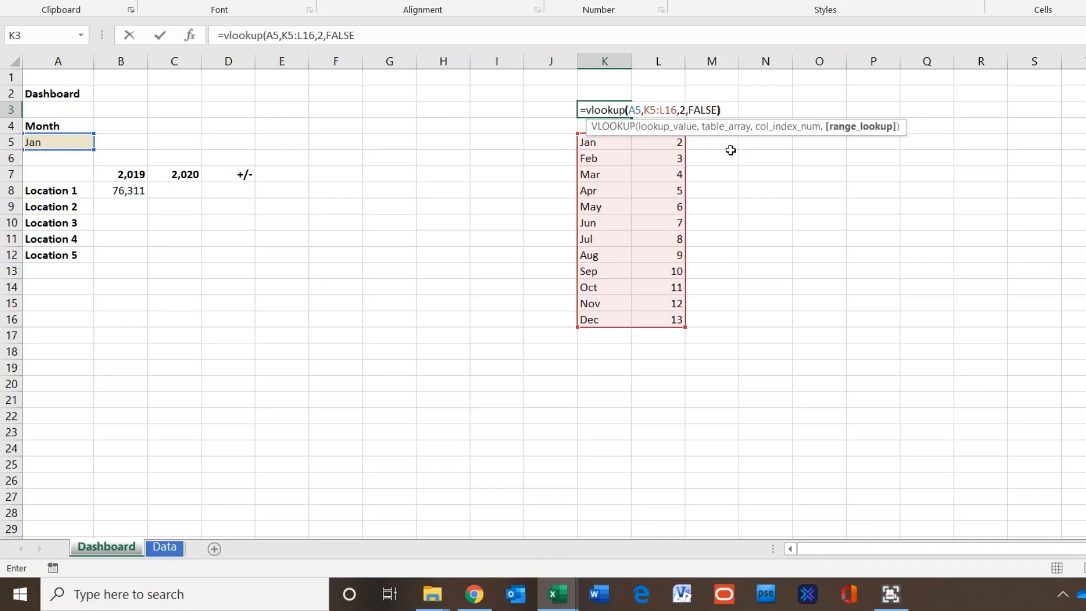
{"action": "type", "text": ")"}
{"action": "key", "text": "Return"}
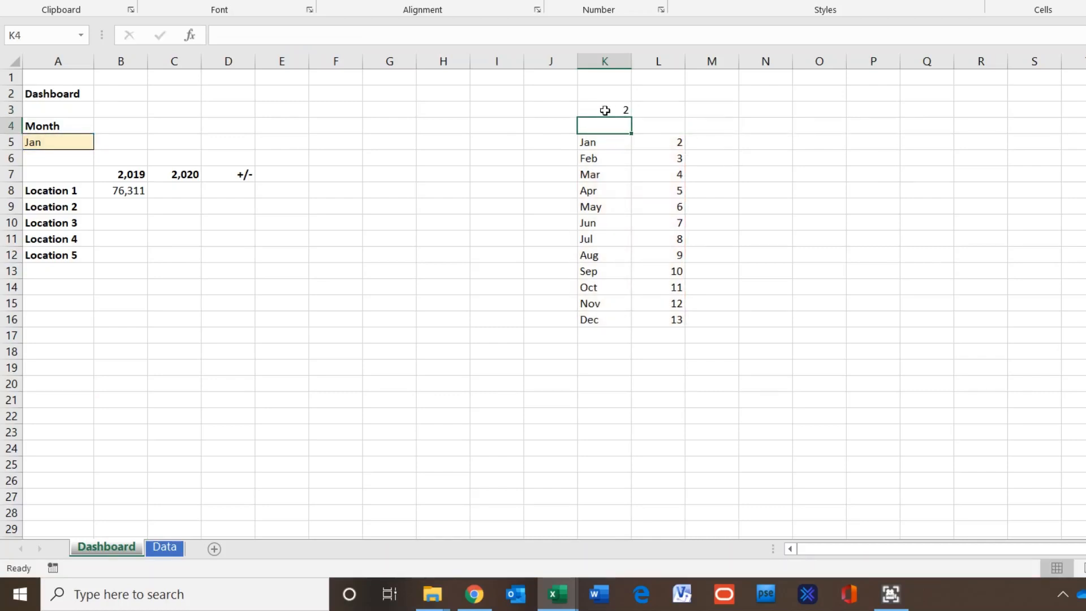
Test the K3 lookup by switching the month in A5 to Apr and back to Jan
{"action": "left_click", "coordinate": [605, 111]}
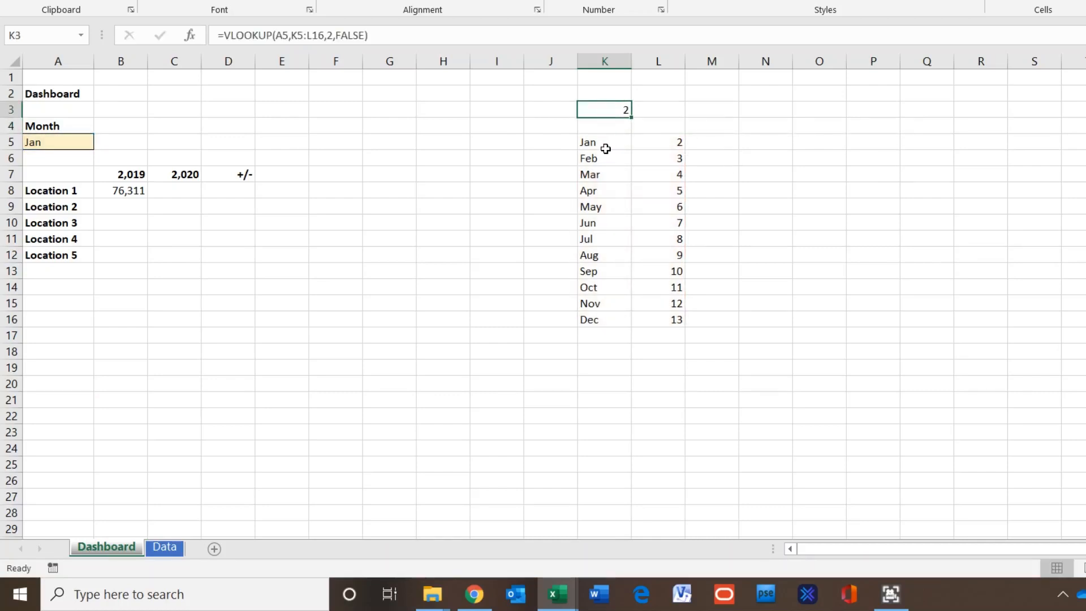
{"action": "left_click", "coordinate": [39, 144]}
{"action": "left_click", "coordinate": [101, 143]}
{"action": "left_click", "coordinate": [82, 195]}
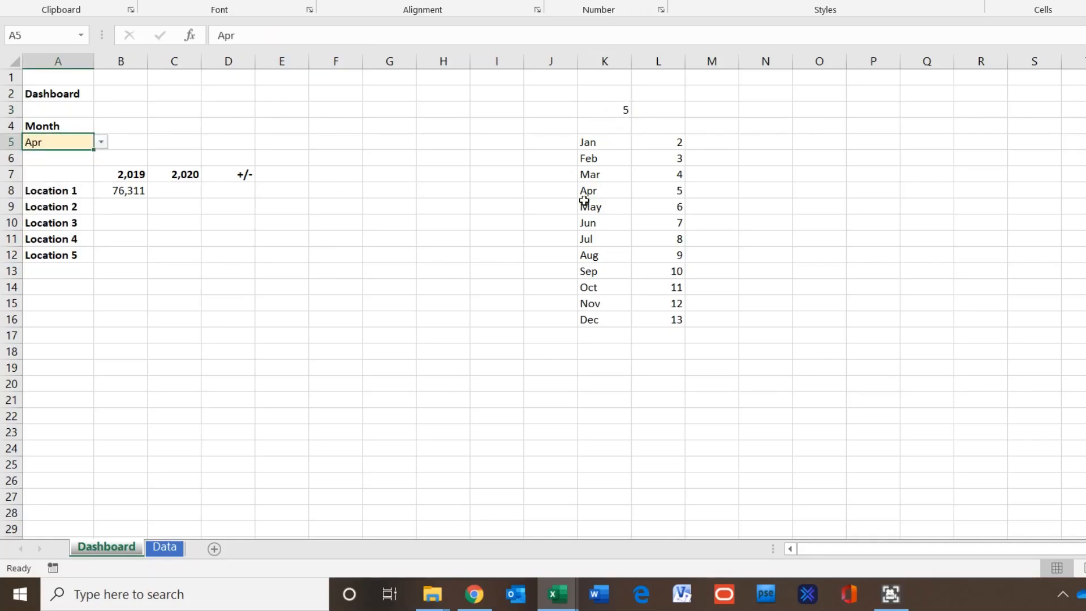
{"action": "left_click", "coordinate": [100, 142]}
{"action": "left_click_drag", "start_coordinate": [104, 195], "coordinate": [99, 170]}
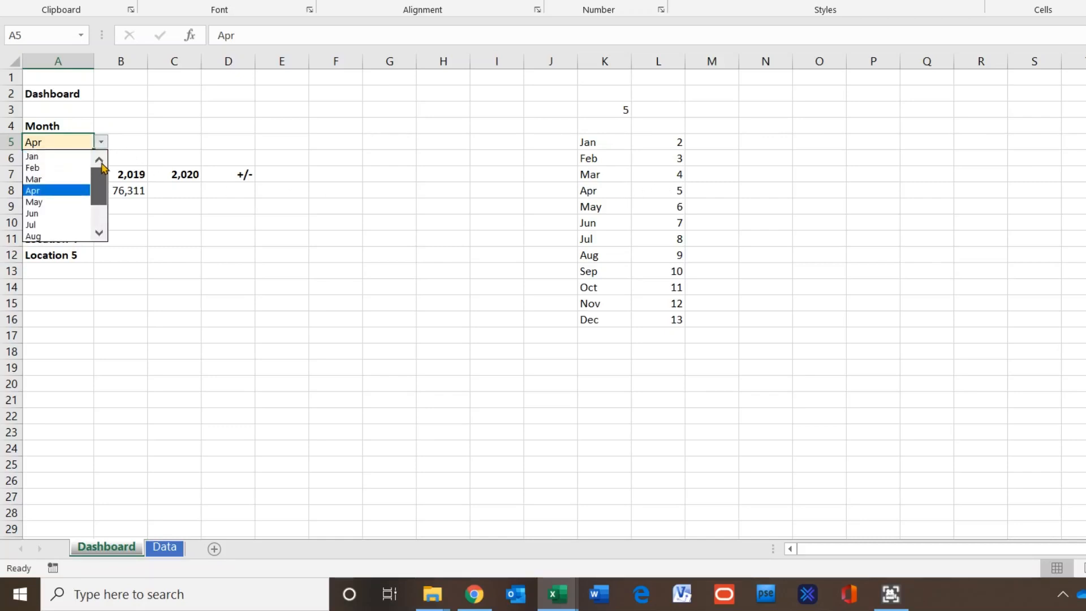
{"action": "left_click", "coordinate": [57, 156]}
{"action": "left_click", "coordinate": [197, 245]}
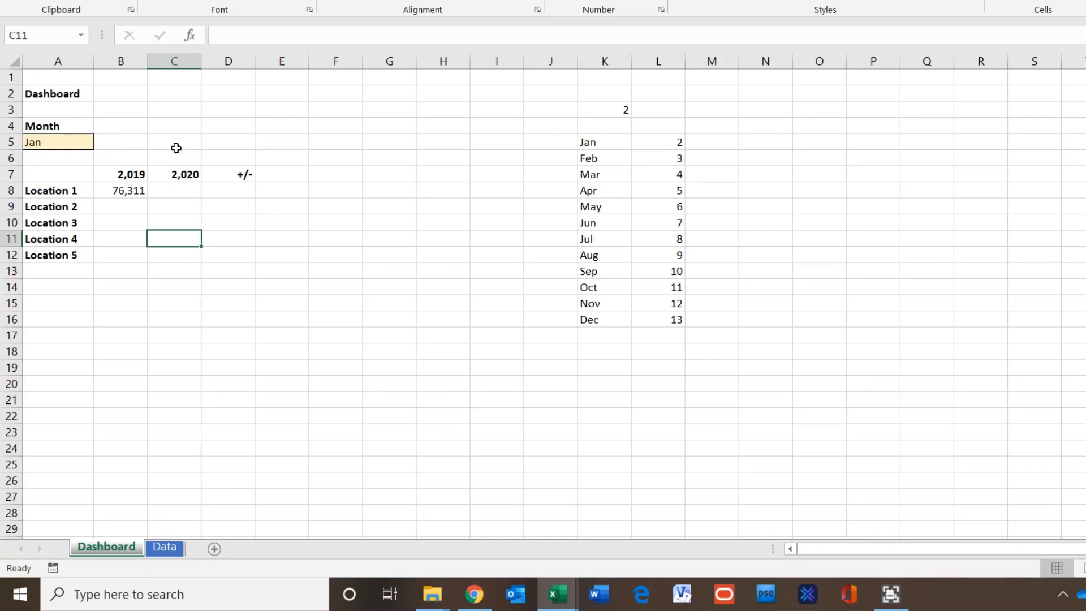
Replace the fixed row index in B8's HLOOKUP formula with the absolute reference $K$3
{"action": "left_click", "coordinate": [116, 191]}
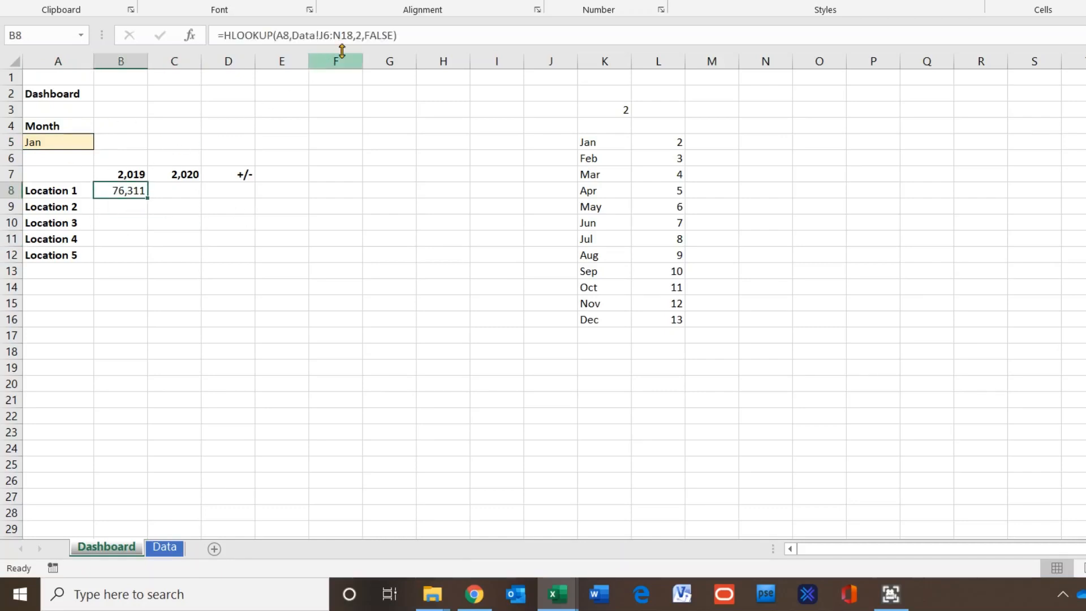
{"action": "double_click", "coordinate": [361, 37]}
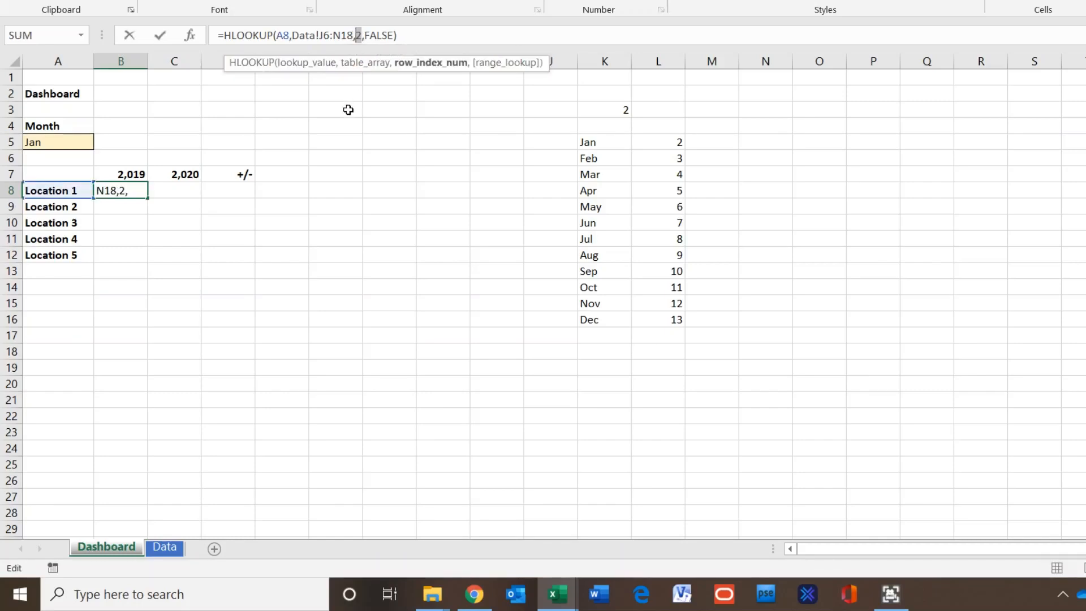
{"action": "left_click", "coordinate": [605, 112]}
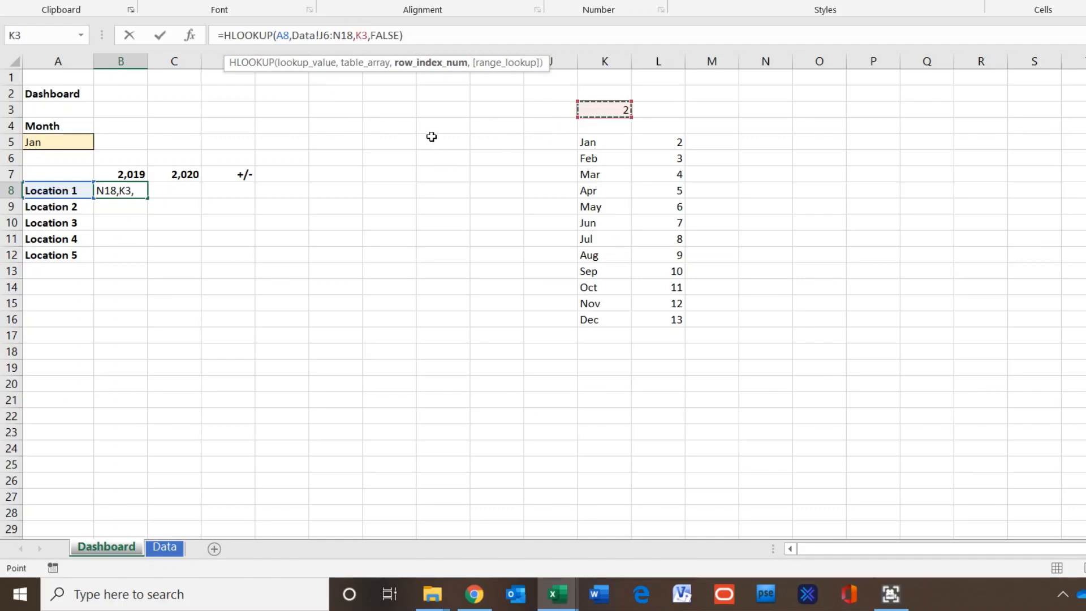
{"action": "left_click", "coordinate": [360, 35]}
{"action": "type", "text": "$"}
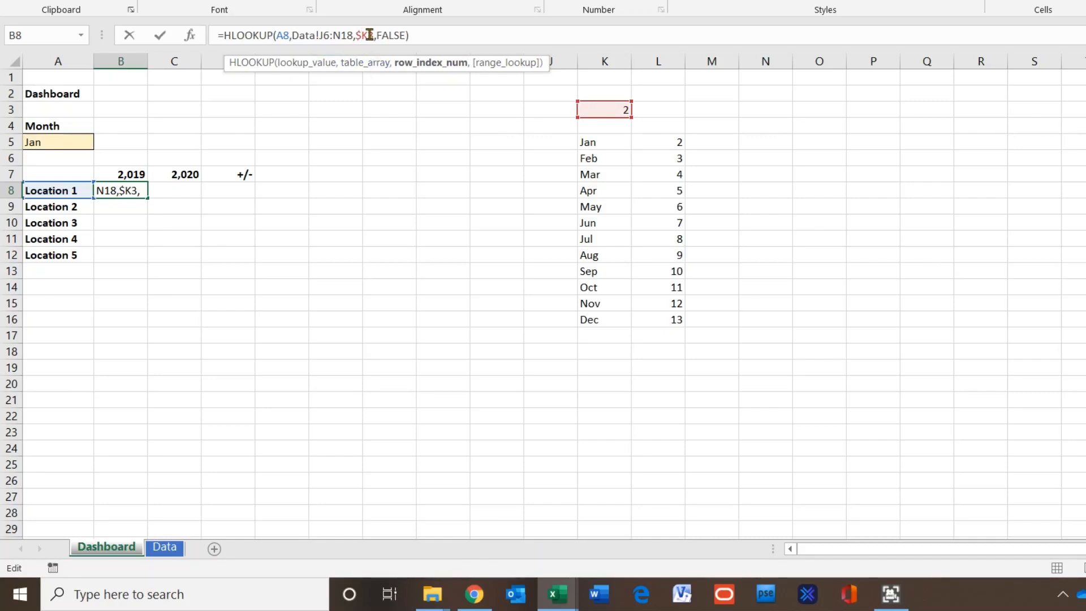
{"action": "left_click", "coordinate": [370, 36]}
{"action": "type", "text": "$"}
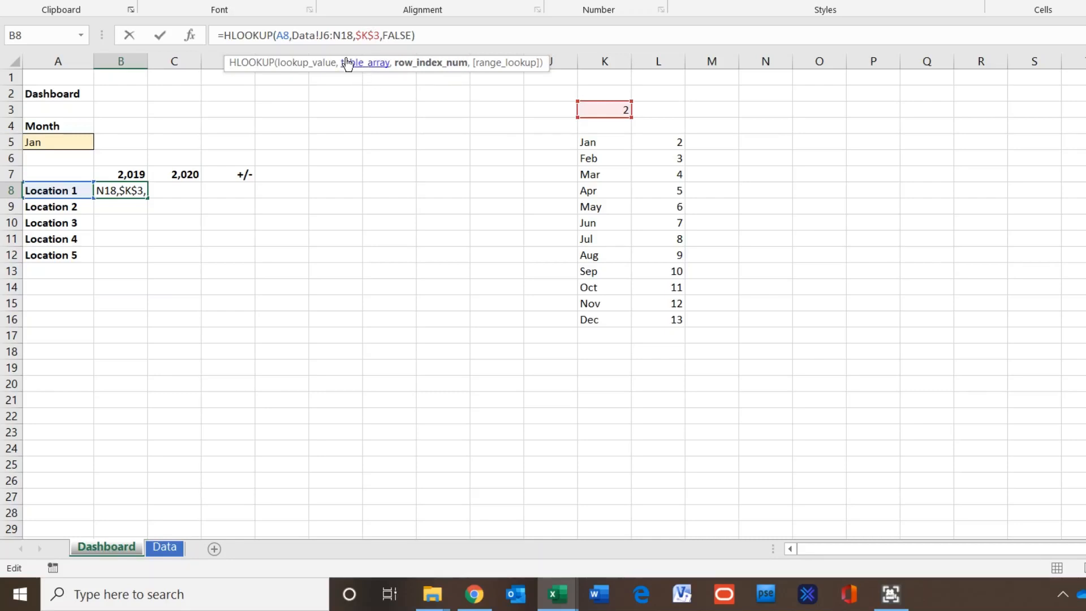
Make the table range in B8's HLOOKUP absolute as Data!$J$6:$N$18 and fill the formula down to B12
{"action": "left_click", "coordinate": [319, 36]}
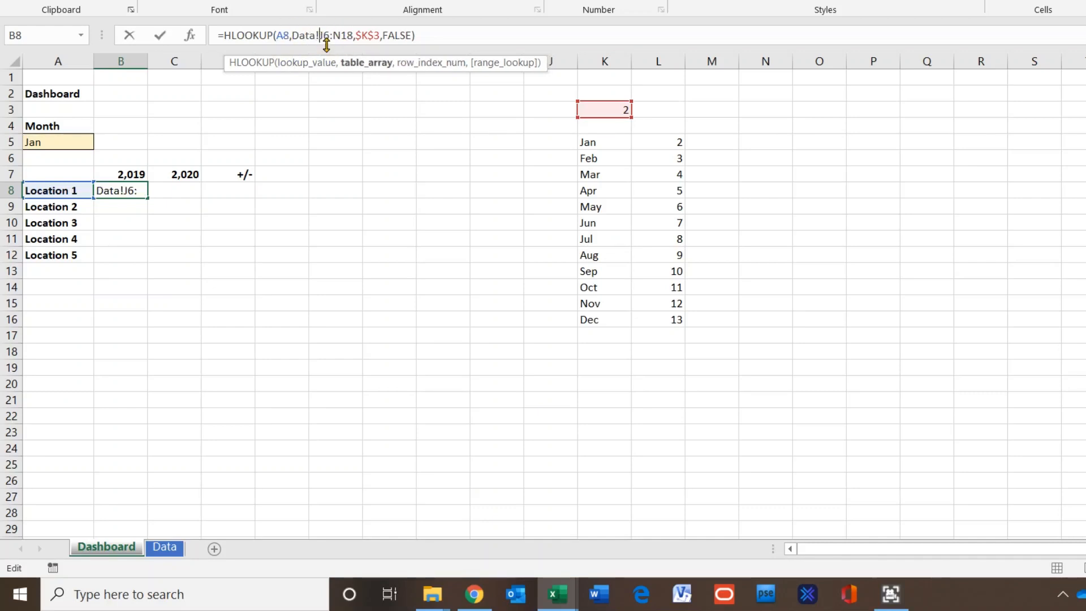
{"action": "type", "text": "$"}
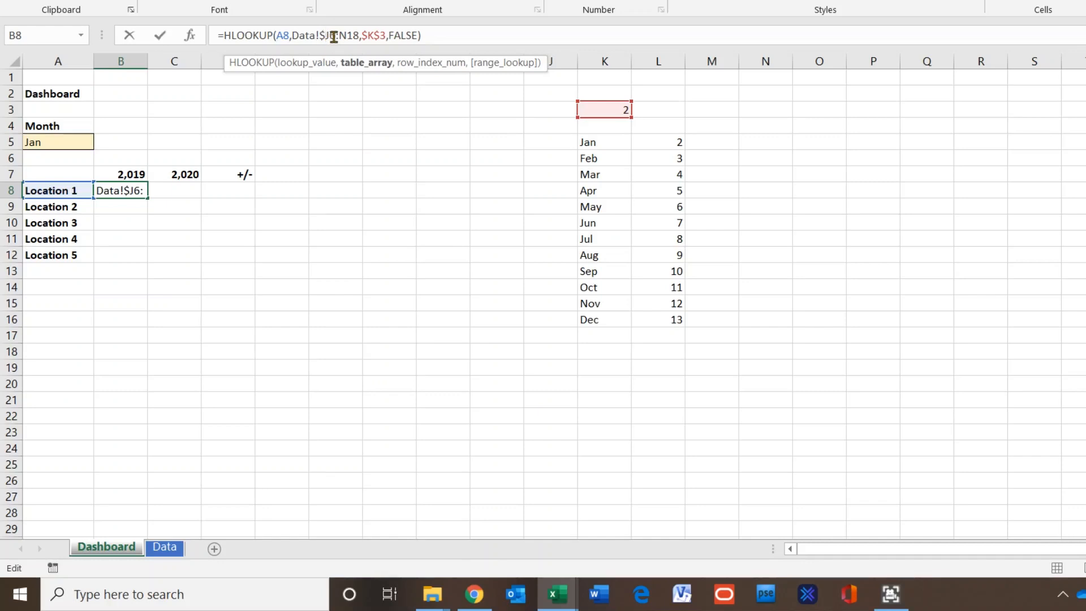
{"action": "left_click", "coordinate": [332, 36]}
{"action": "type", "text": "$"}
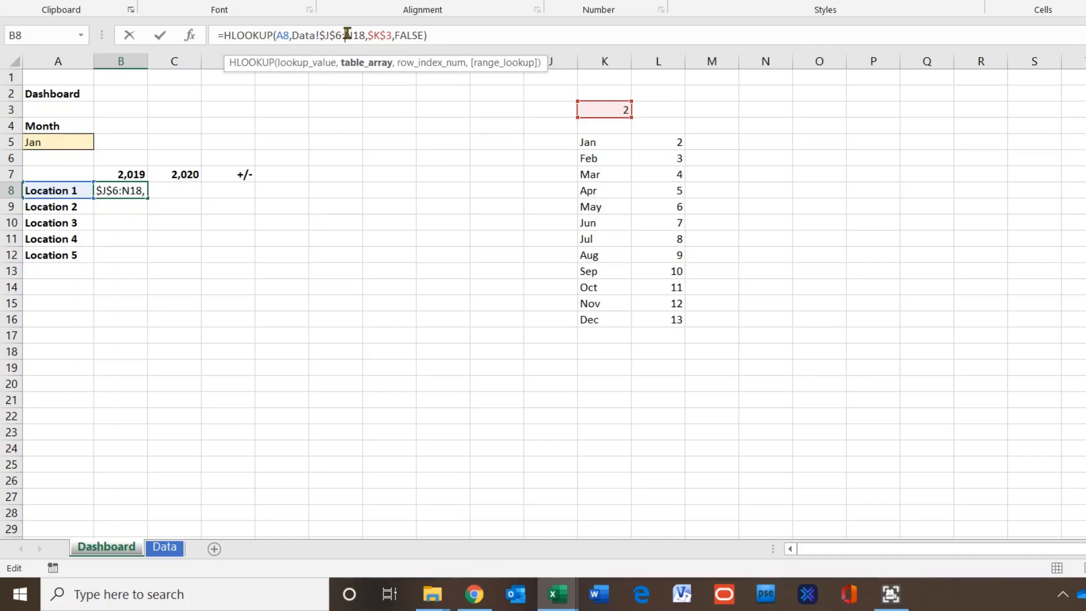
{"action": "left_click", "coordinate": [347, 35]}
{"action": "type", "text": "$"}
{"action": "left_click", "coordinate": [360, 36]}
{"action": "type", "text": "$N$"}
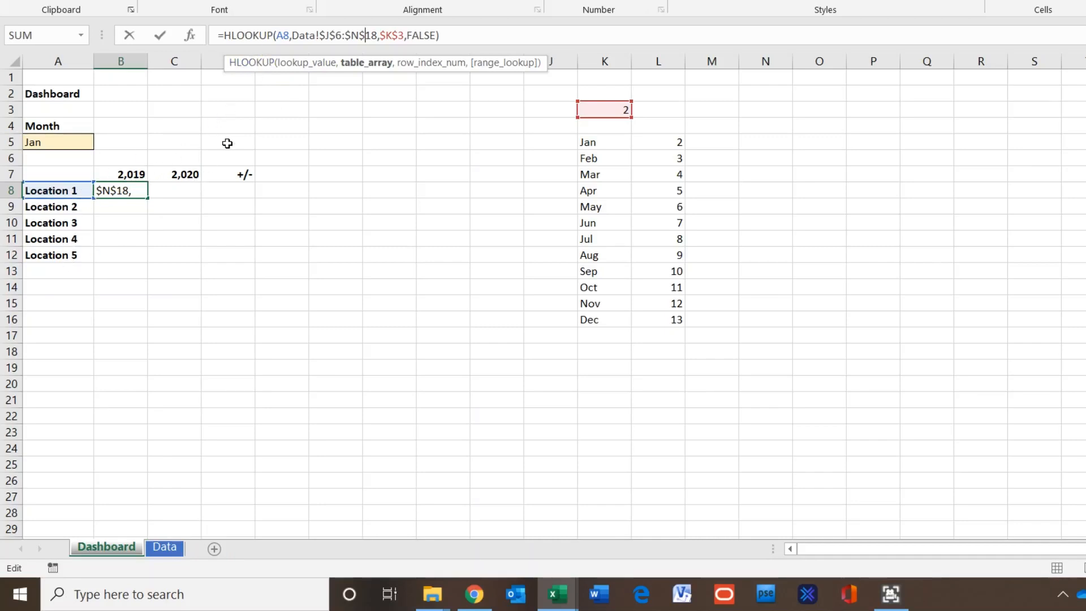
{"action": "key", "text": "Return"}
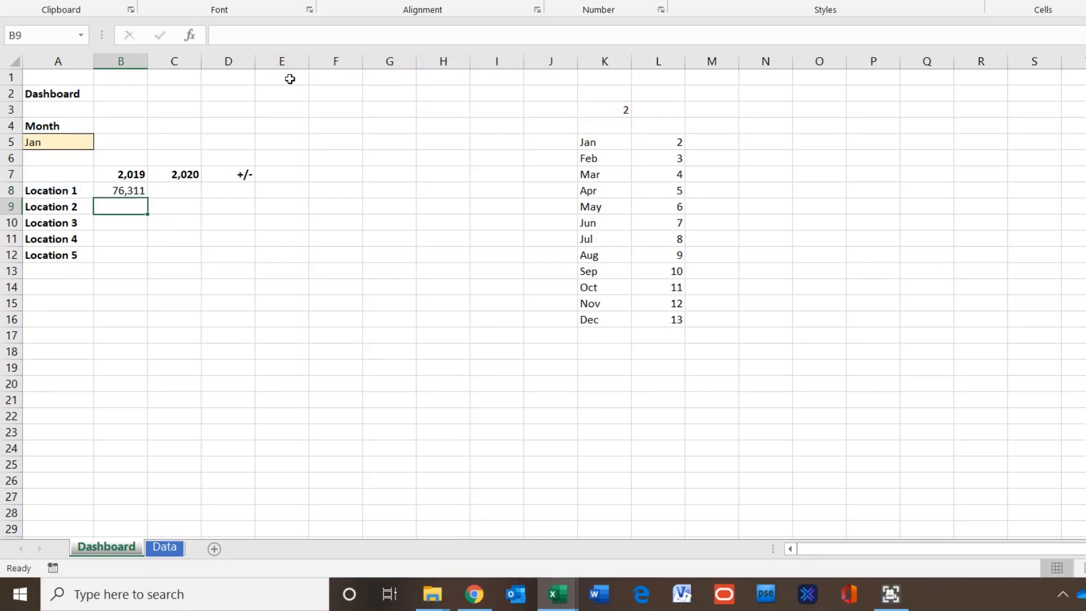
{"action": "left_click", "coordinate": [123, 191]}
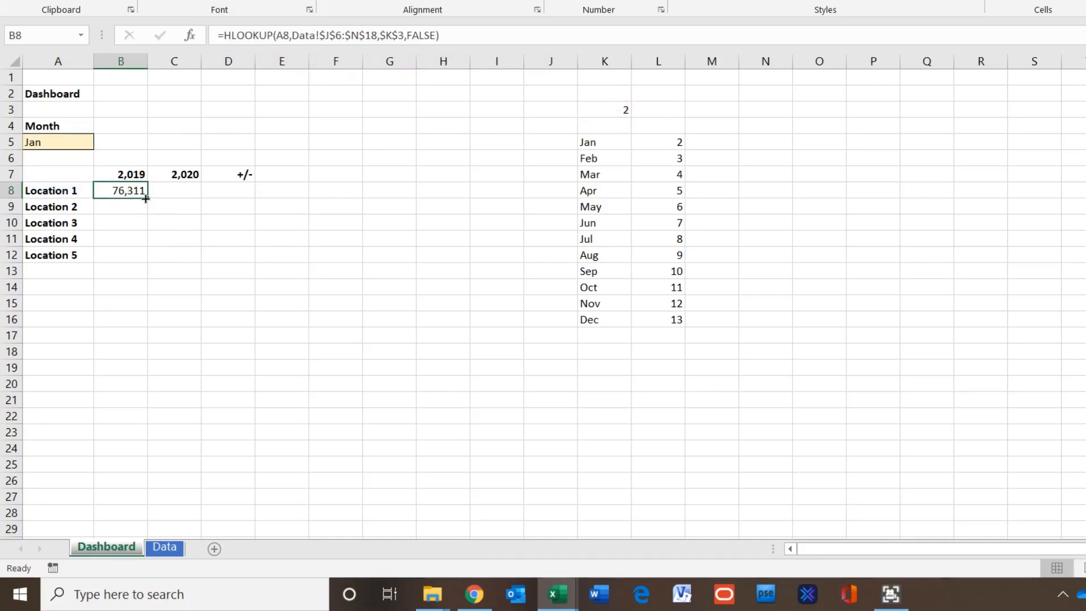
{"action": "left_click_drag", "start_coordinate": [146, 198], "coordinate": [144, 261]}
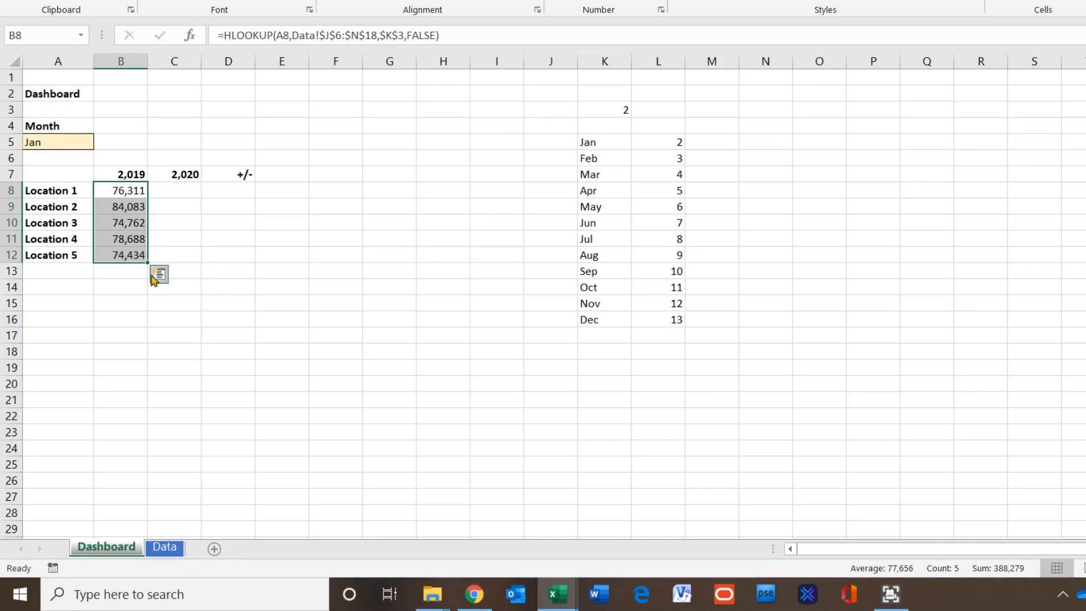
Check the B9 lookup result against Location 2's January 2019 sales in K7 of the Data sheet, returning to the Dashboard sheet
{"action": "left_click", "coordinate": [121, 207]}
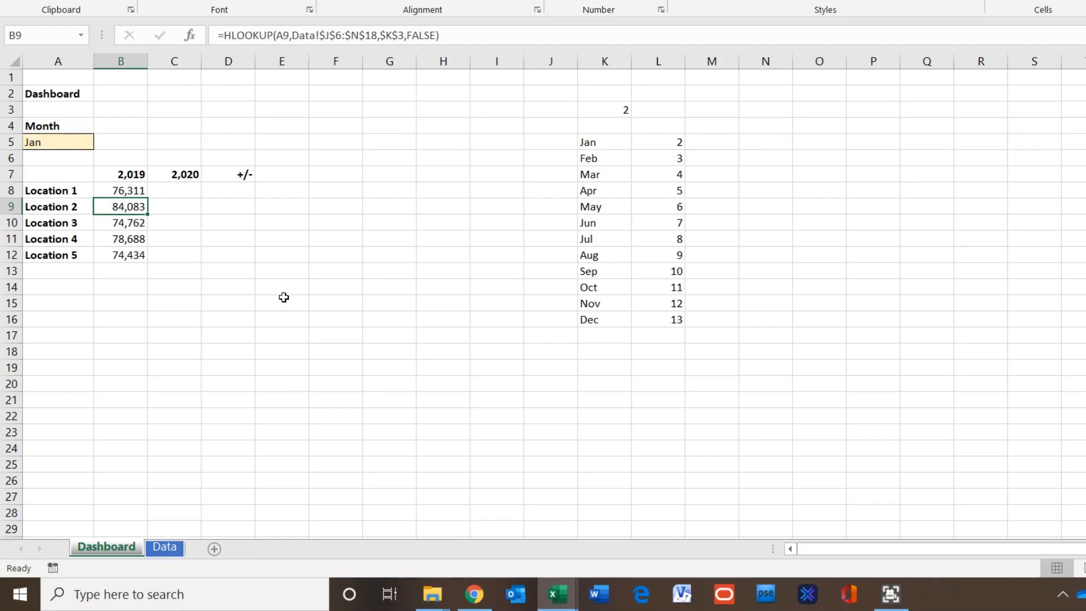
{"action": "left_click", "coordinate": [177, 549]}
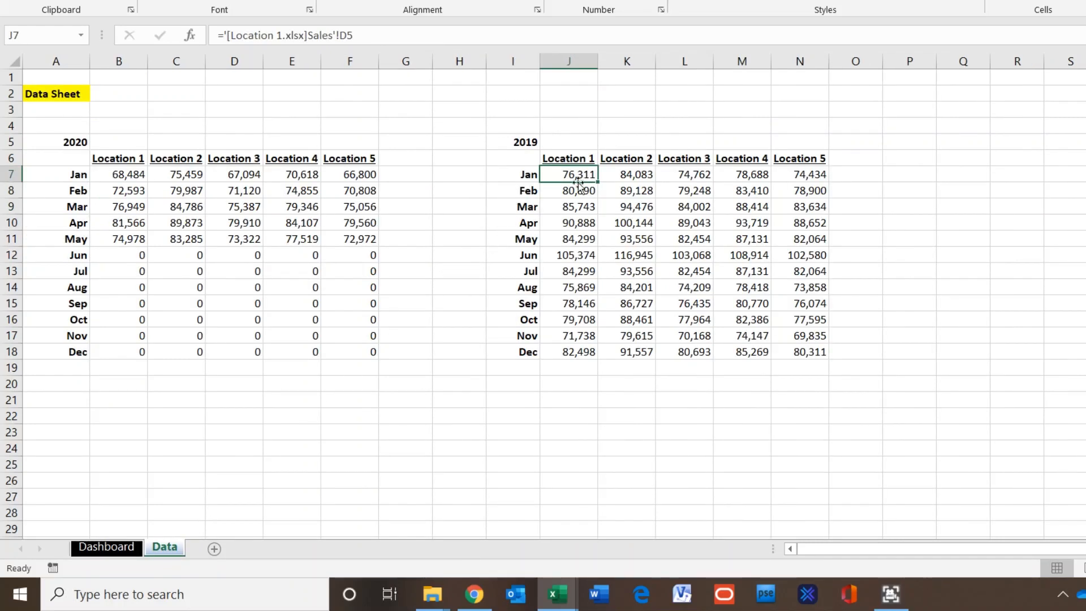
{"action": "left_click", "coordinate": [635, 178]}
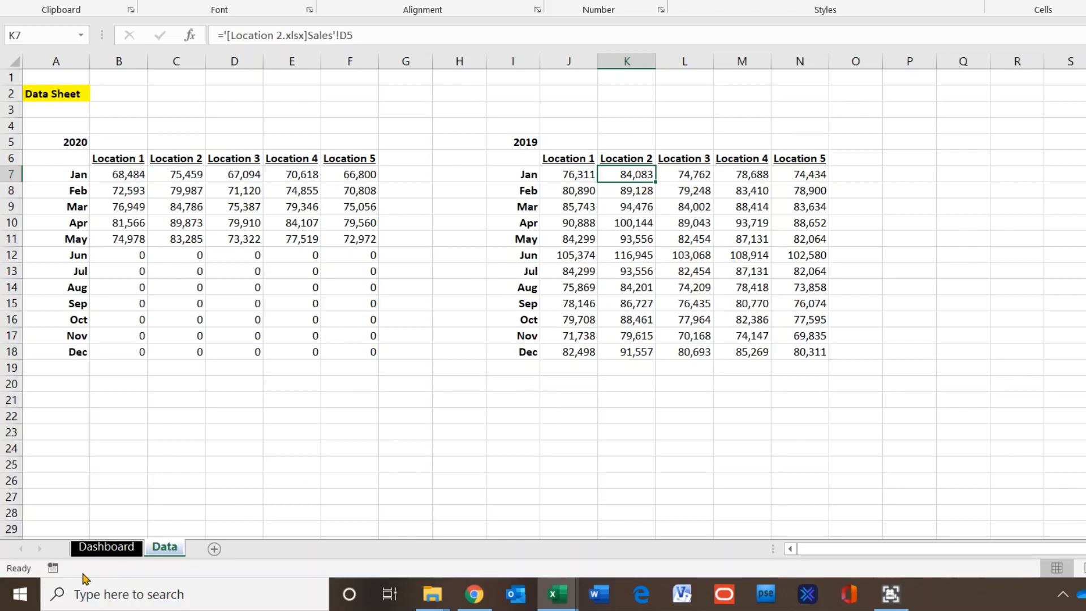
{"action": "left_click", "coordinate": [107, 548]}
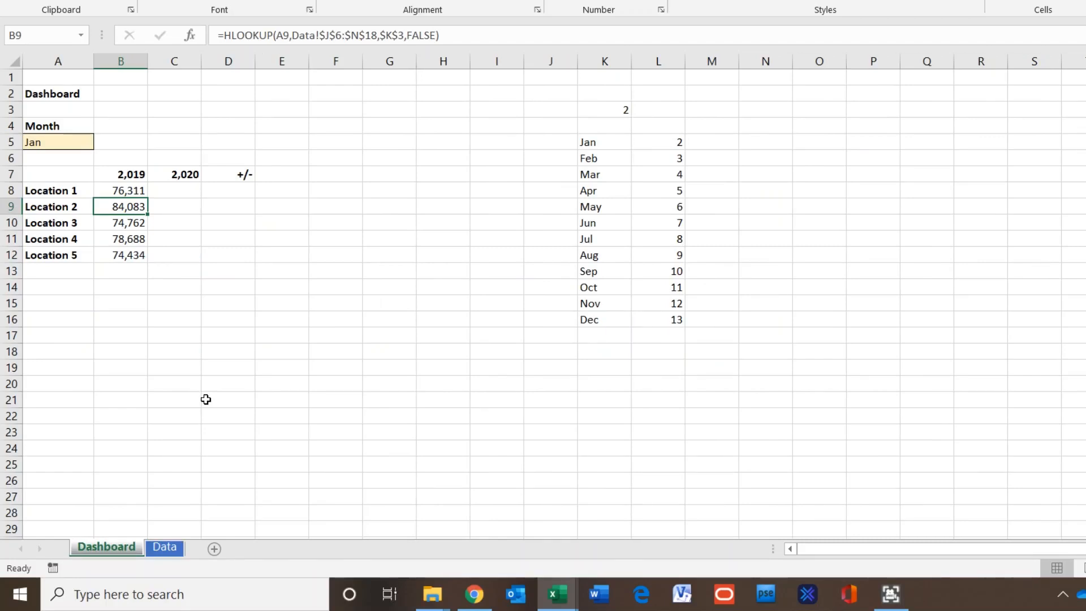
{"action": "left_click", "coordinate": [208, 304]}
{"action": "left_click", "coordinate": [161, 304]}
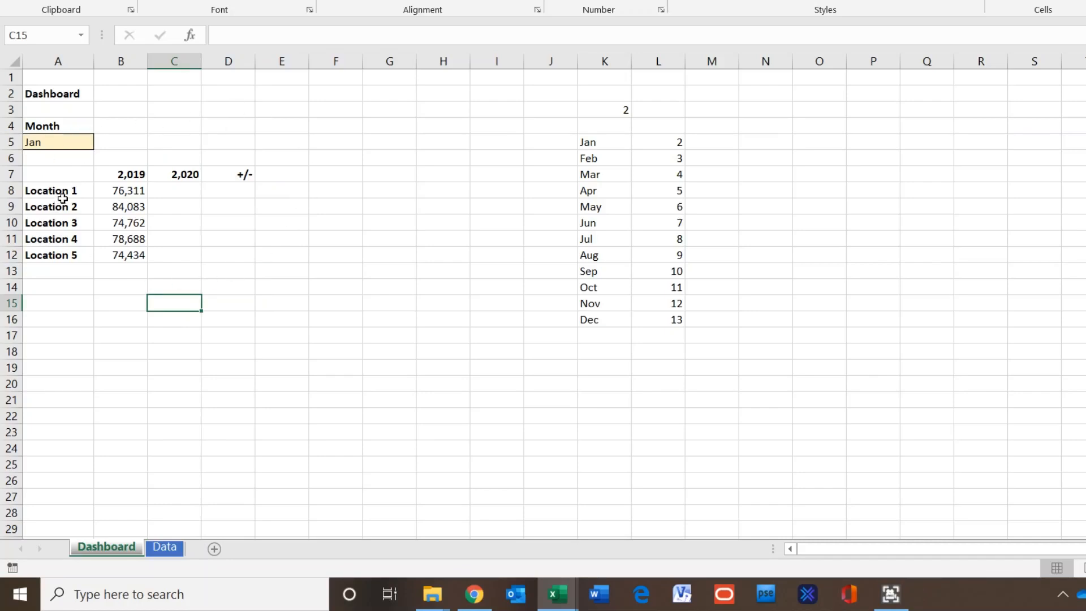
Begin an HLOOKUP formula in C8 with A8 as the lookup value and the 2020 table Data!B6:F18 as the table range
{"action": "left_click", "coordinate": [165, 192]}
{"action": "left_click", "coordinate": [218, 37]}
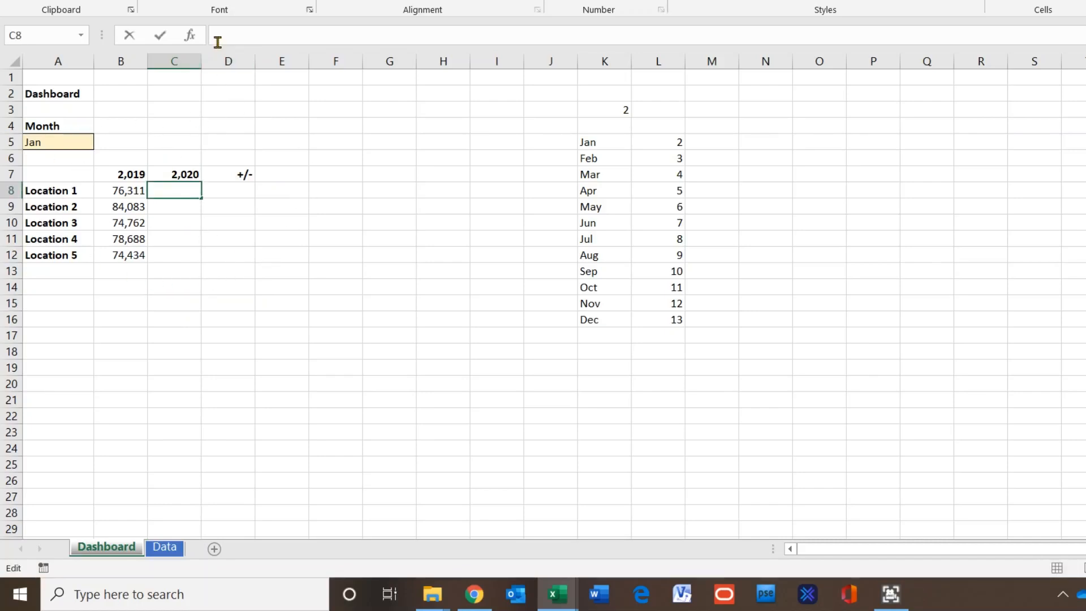
{"action": "type", "text": "=hlookup"}
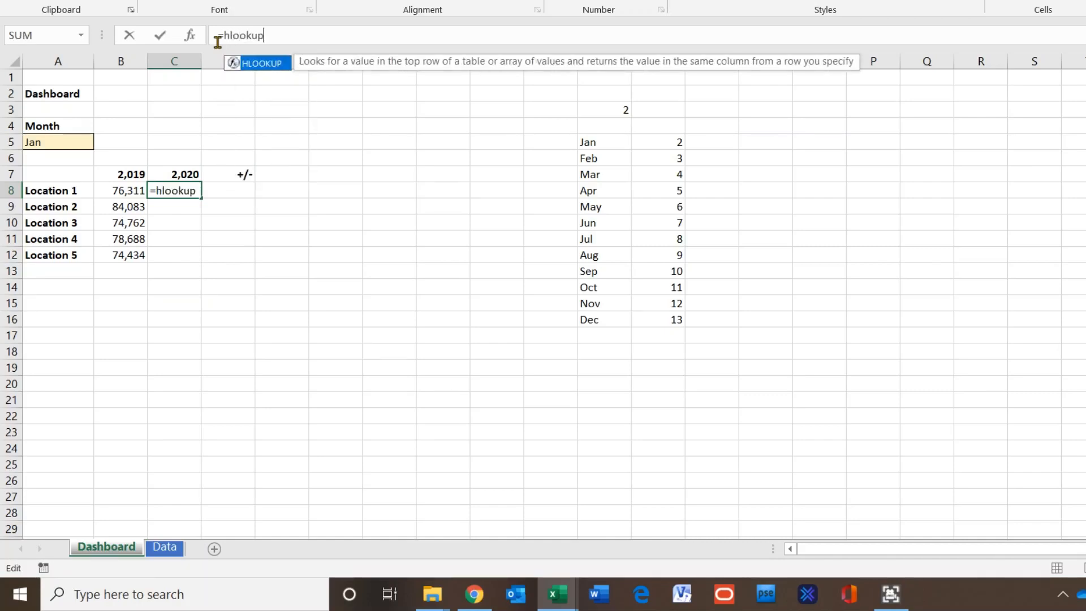
{"action": "type", "text": "("}
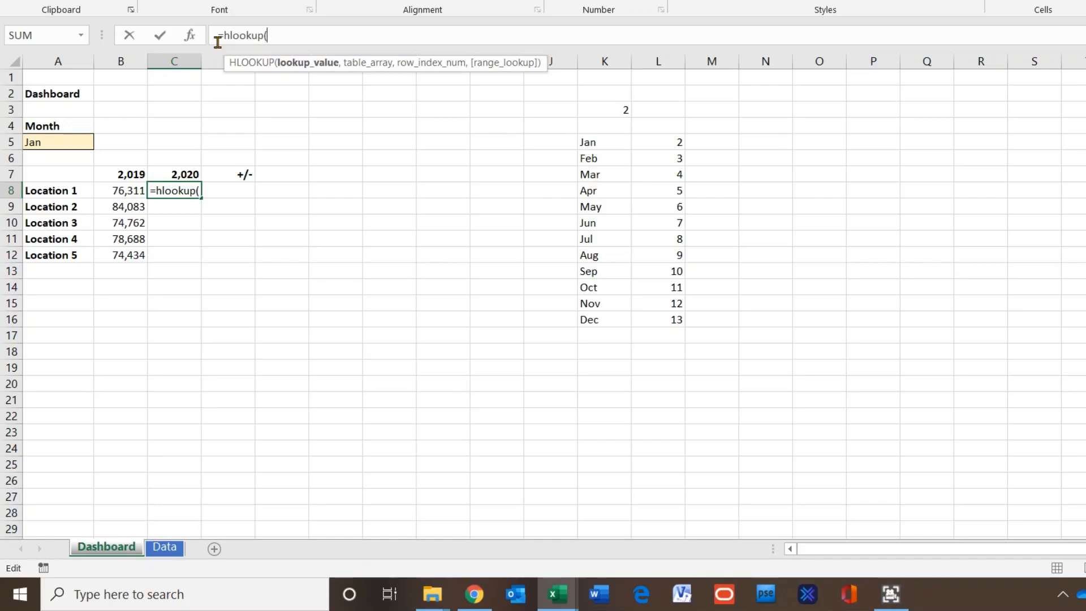
{"action": "left_click", "coordinate": [47, 192]}
{"action": "type", "text": ","}
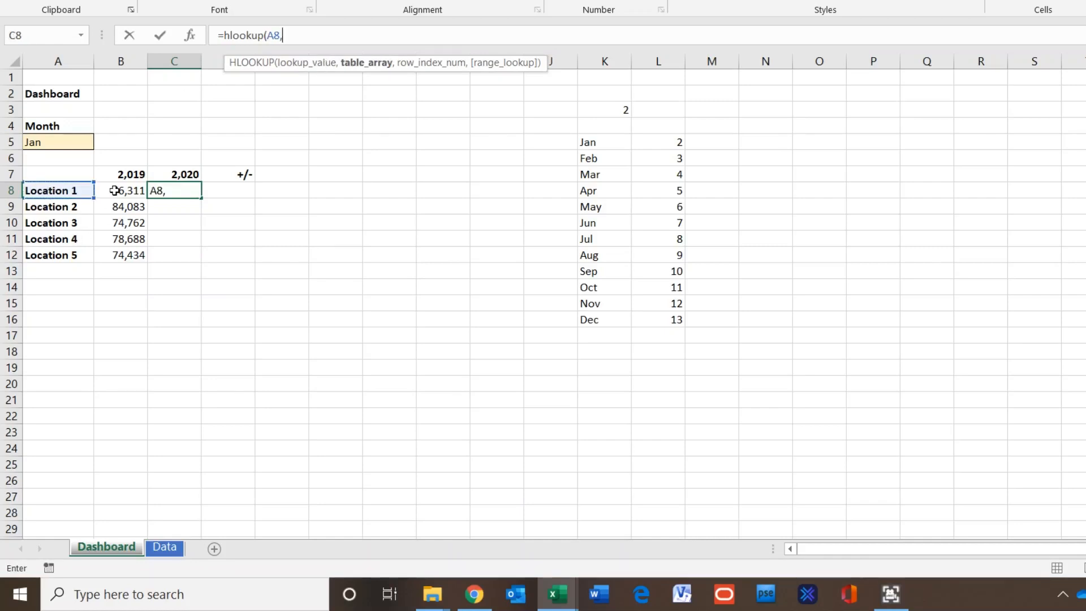
{"action": "left_click", "coordinate": [163, 547]}
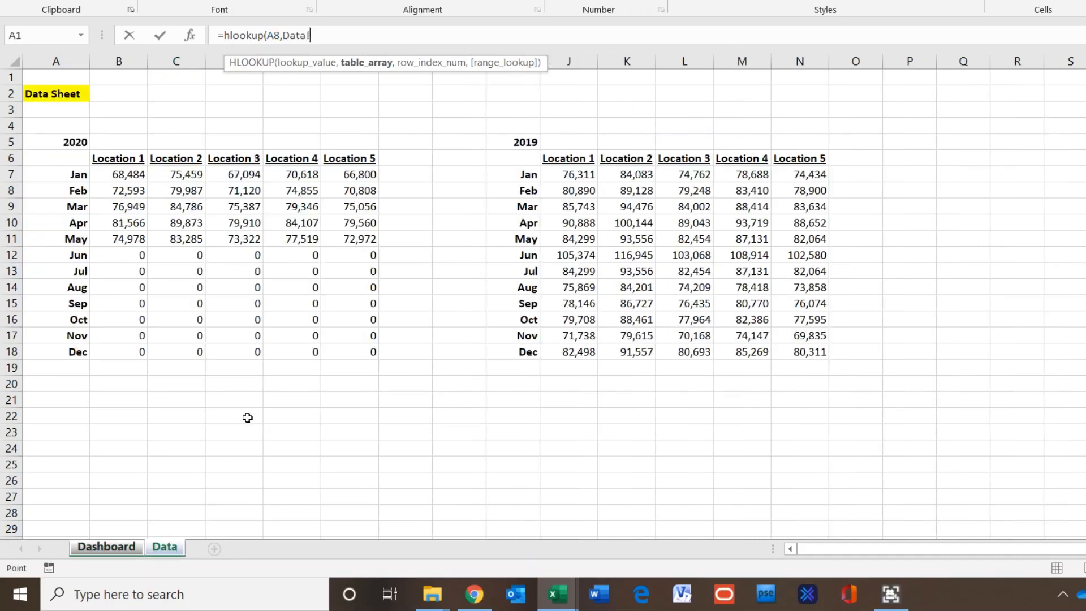
{"action": "left_click", "coordinate": [117, 158]}
{"action": "left_click_drag", "start_coordinate": [321, 158], "coordinate": [354, 352]}
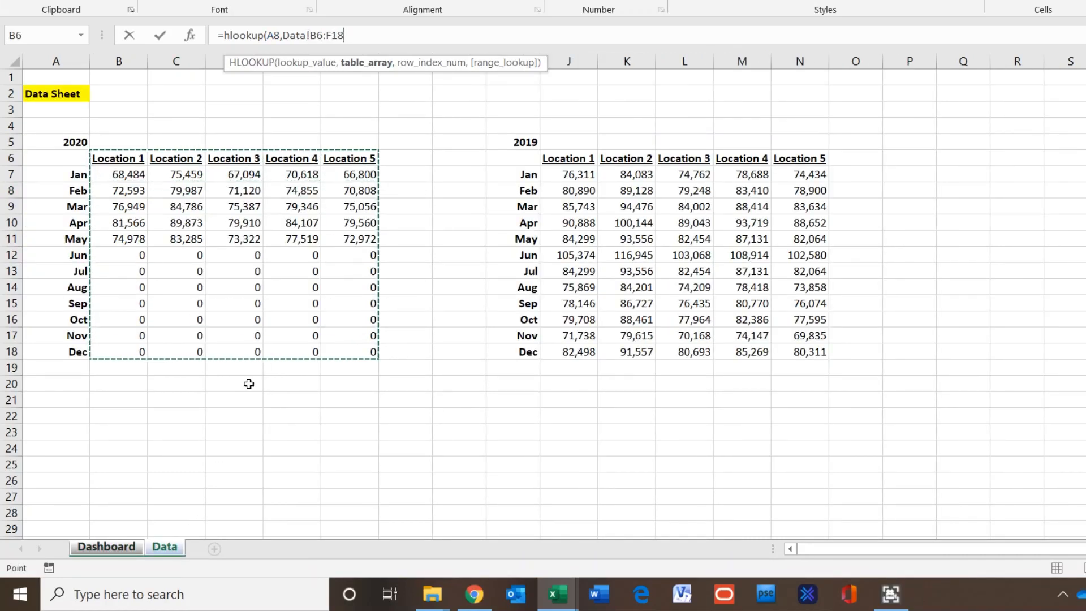
{"action": "type", "text": ","}
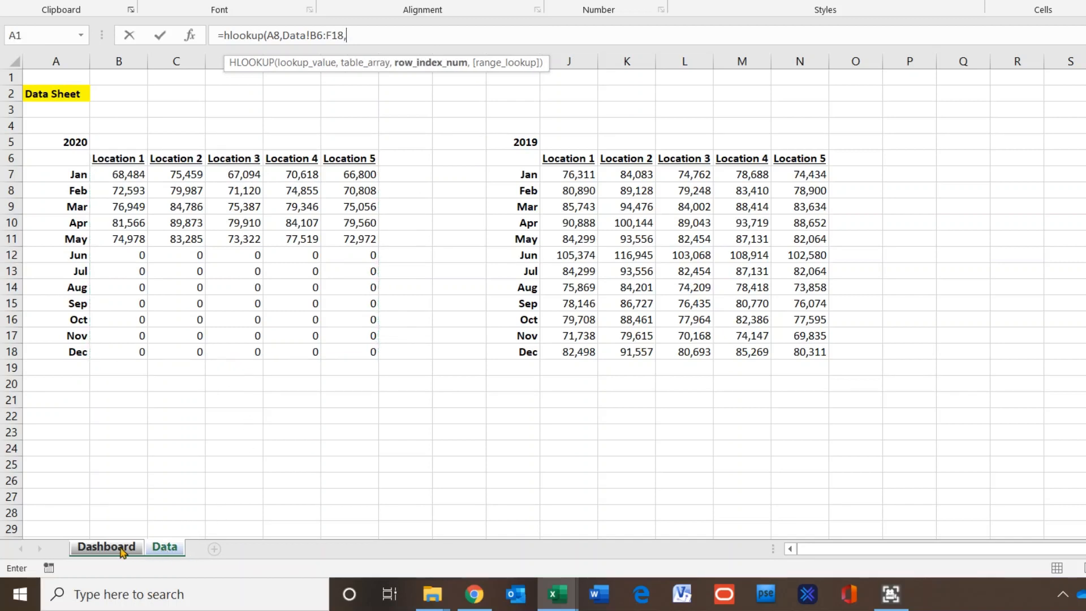
Complete C8's HLOOKUP arguments with Dashboard!K3 as the row index and FALSE for an exact match
{"action": "left_click", "coordinate": [115, 548]}
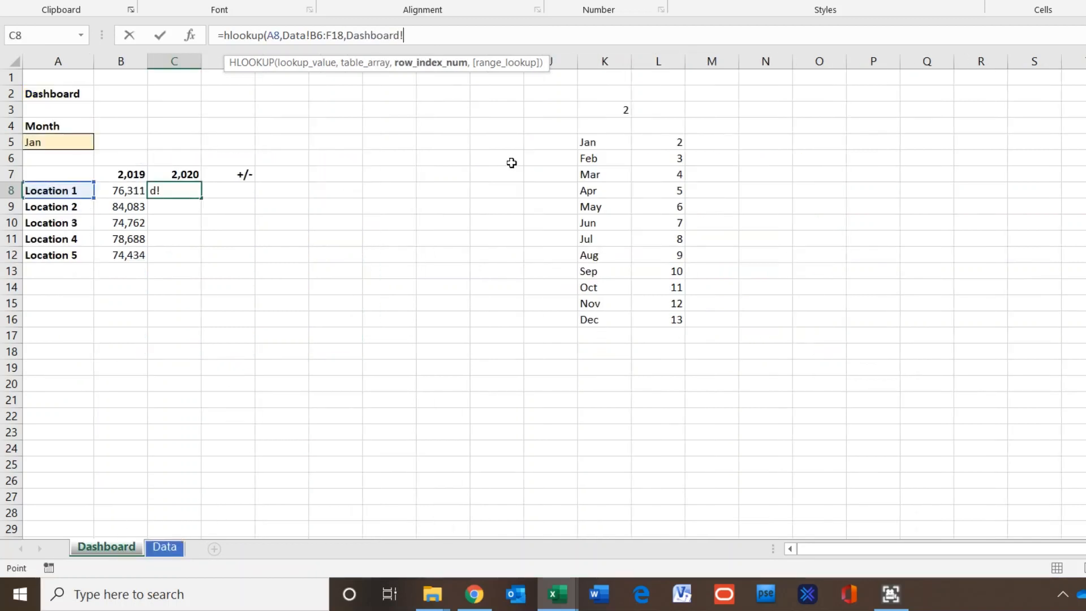
{"action": "left_click", "coordinate": [610, 111]}
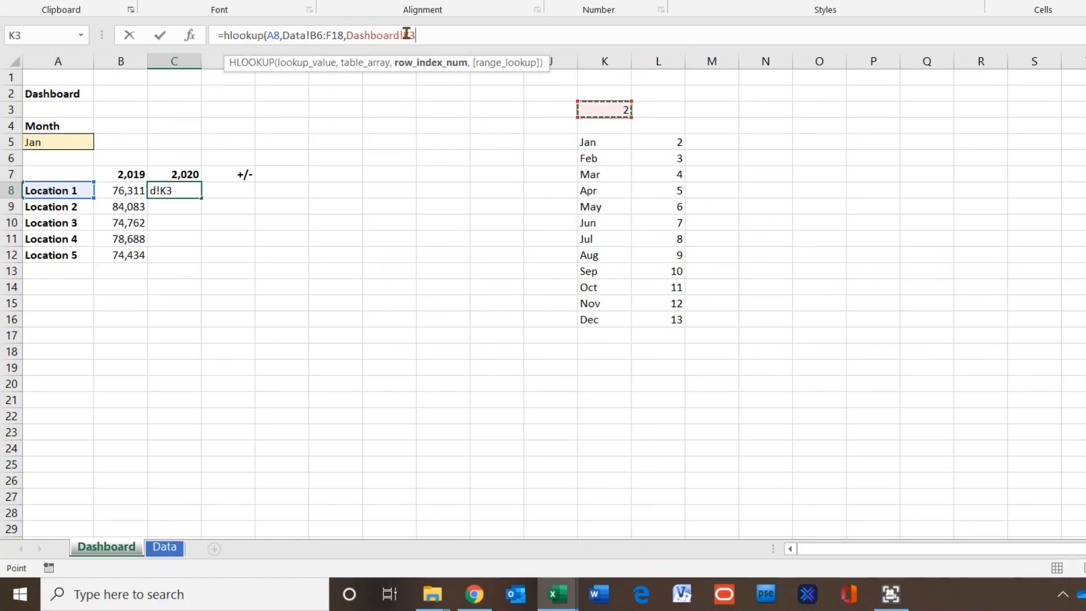
{"action": "type", "text": ","}
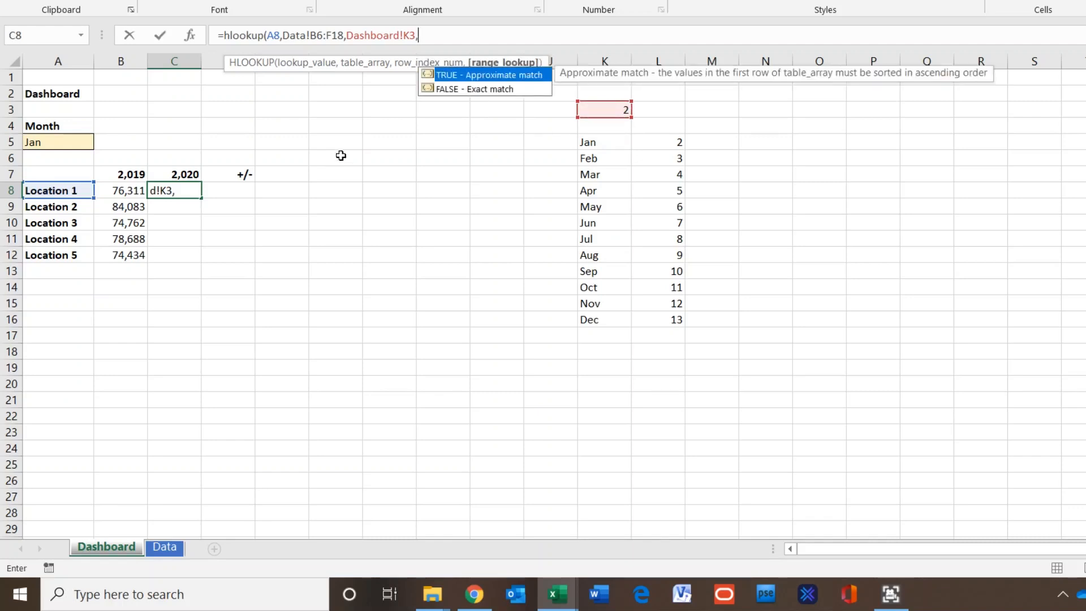
{"action": "double_click", "coordinate": [492, 89]}
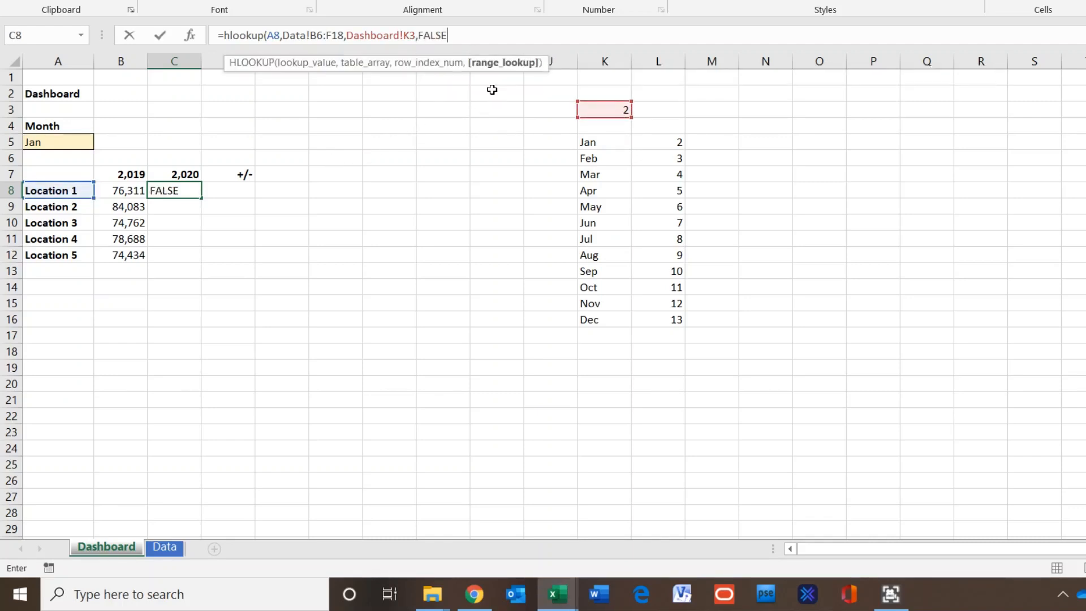
{"action": "type", "text": ")"}
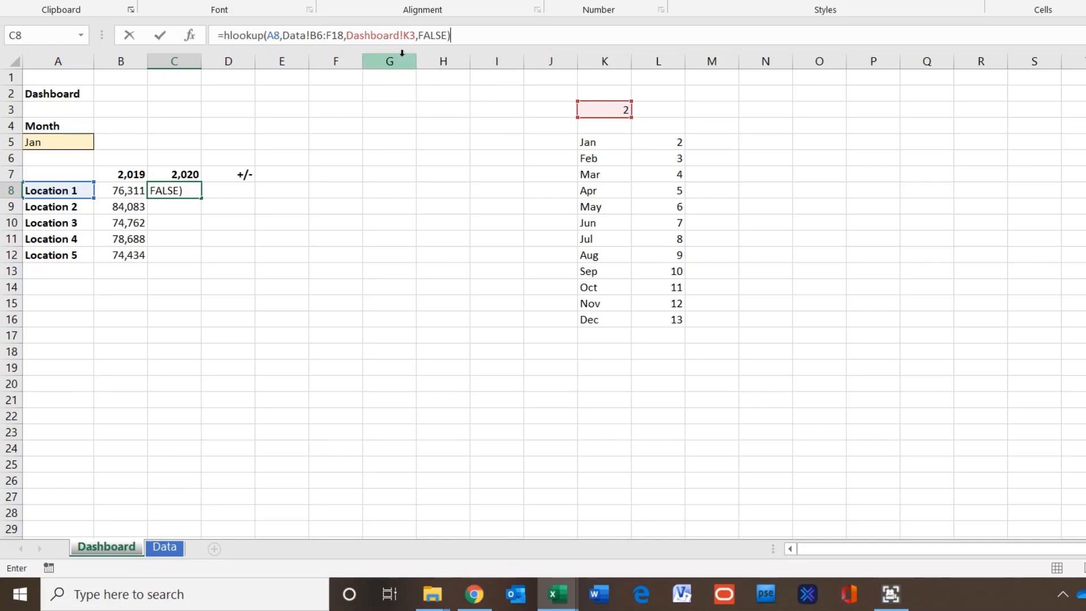
Make the row index reference in C8's HLOOKUP absolute as Dashboard!$K$3
{"action": "left_click", "coordinate": [404, 35]}
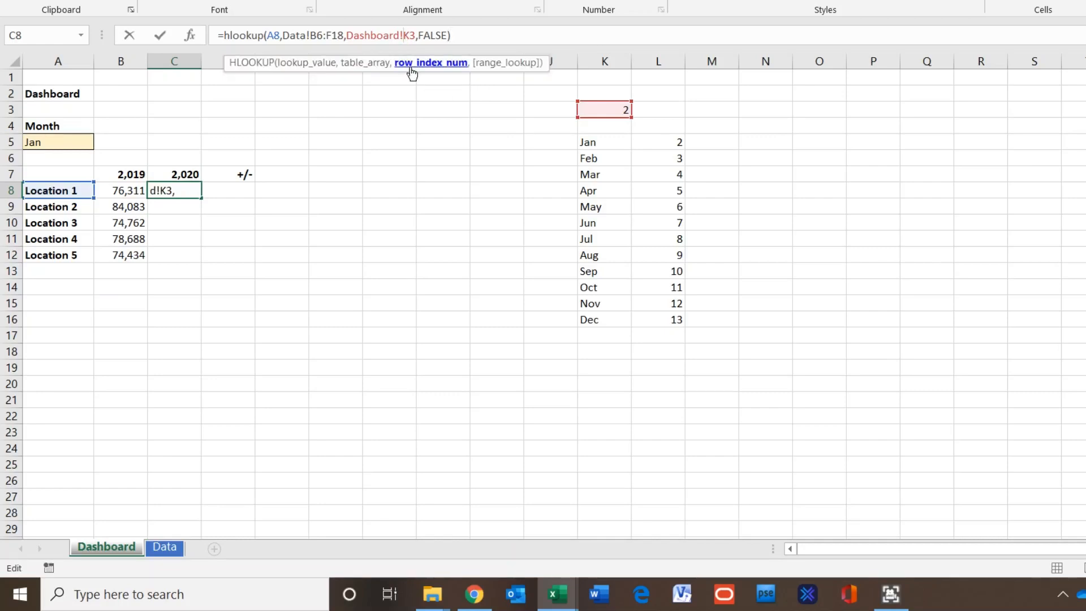
{"action": "type", "text": "$"}
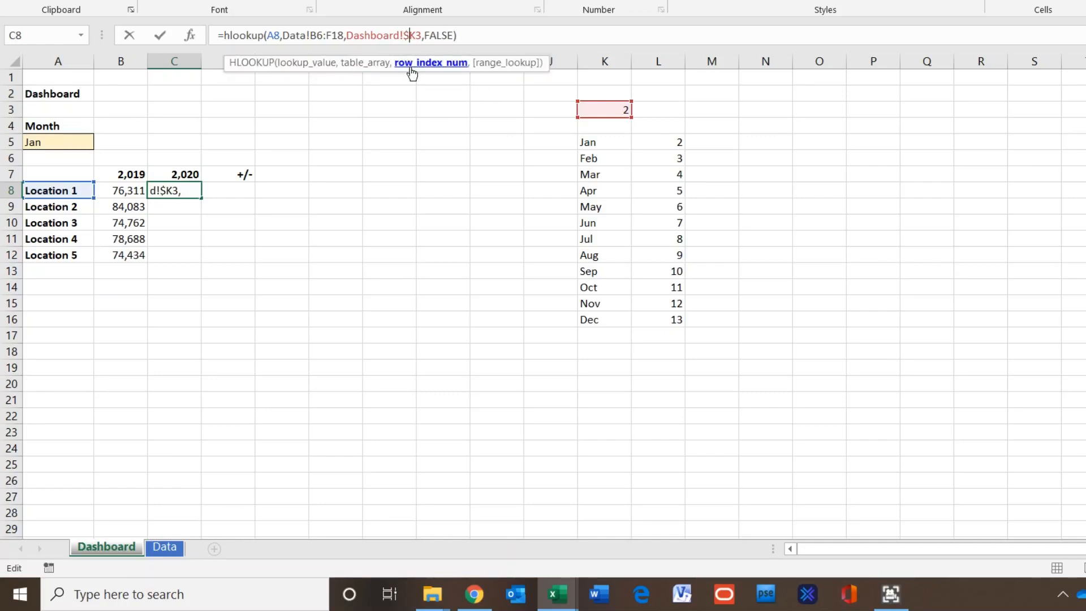
{"action": "left_click", "coordinate": [416, 35]}
{"action": "type", "text": "$"}
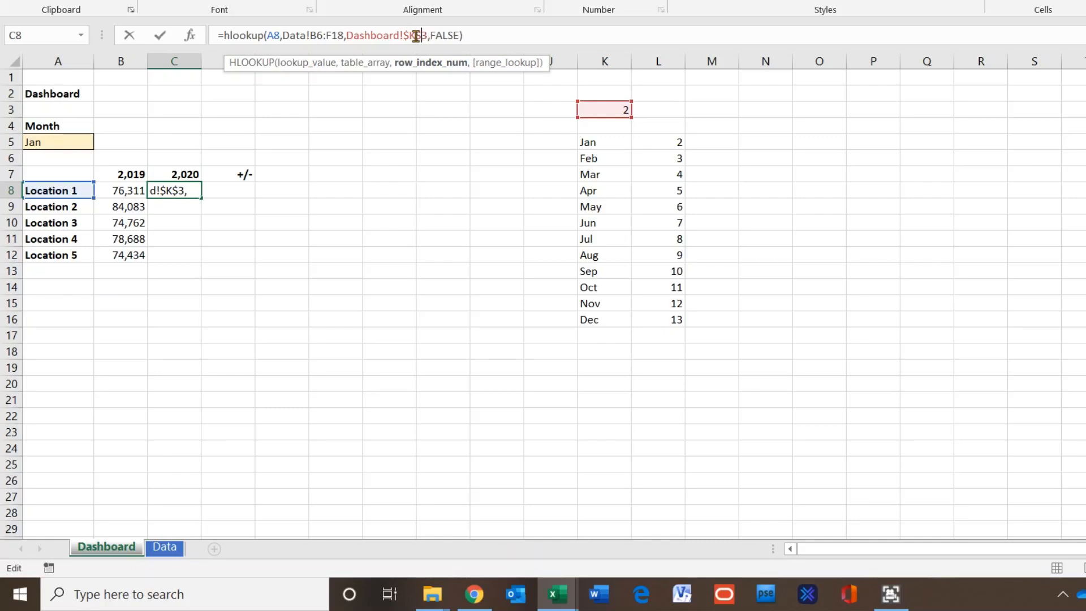
Make the table range in C8's HLOOKUP absolute as Data!$B$6:$F$18 and fill the formula down to C12
{"action": "left_click", "coordinate": [310, 35]}
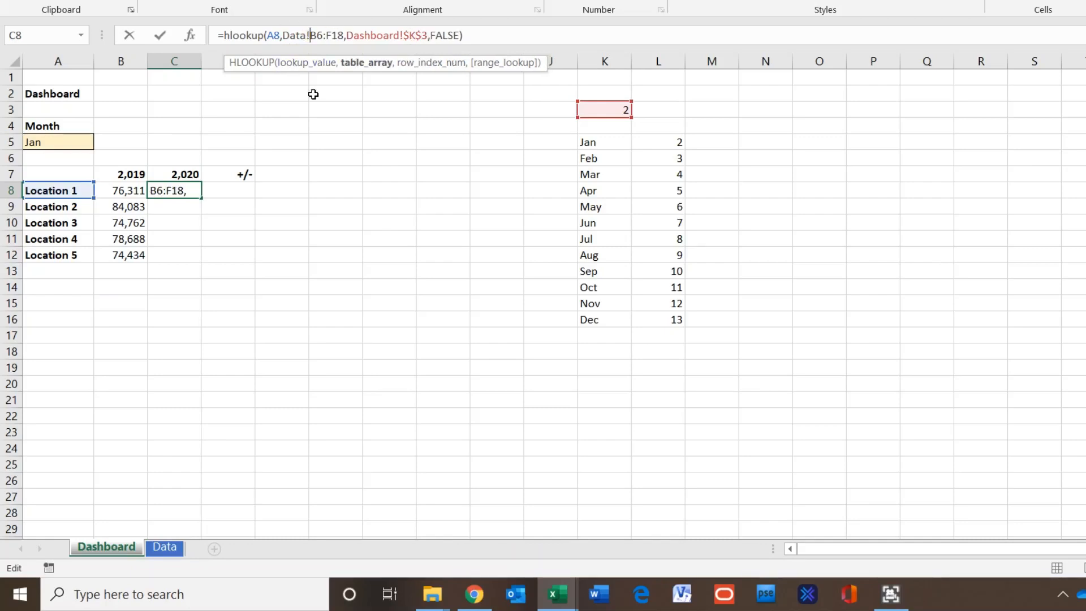
{"action": "type", "text": "$"}
{"action": "left_click", "coordinate": [325, 35]}
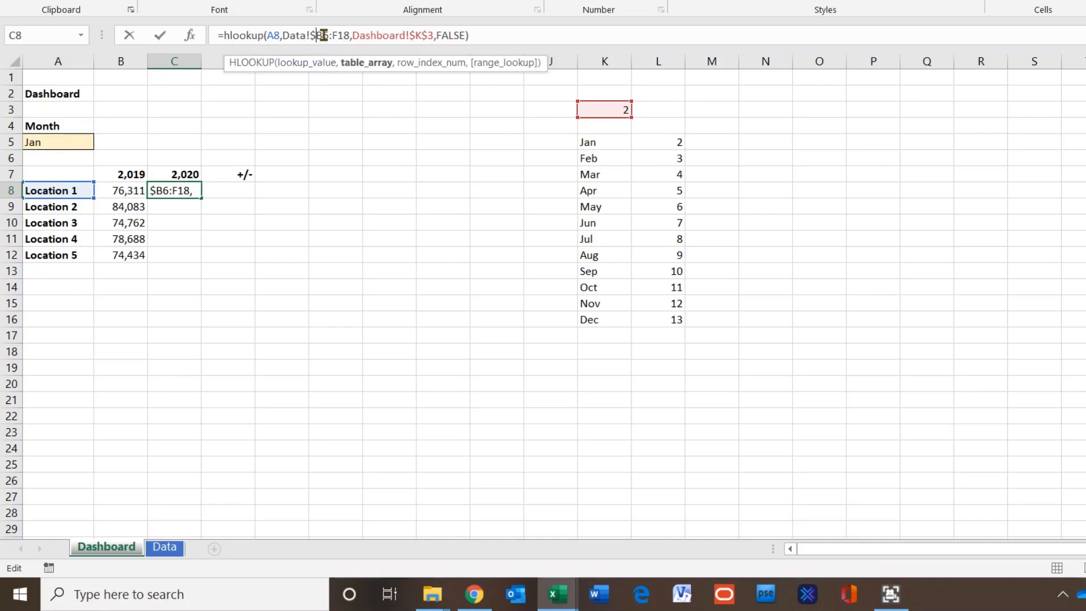
{"action": "type", "text": "$"}
{"action": "left_click", "coordinate": [340, 35]}
{"action": "type", "text": "$"}
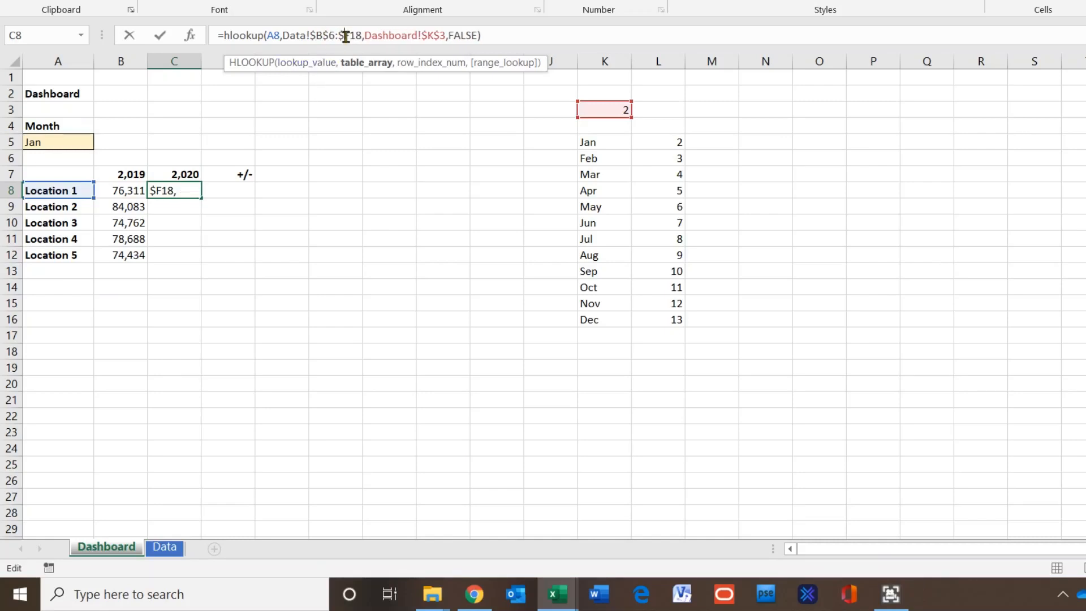
{"action": "left_click", "coordinate": [349, 35]}
{"action": "type", "text": "$"}
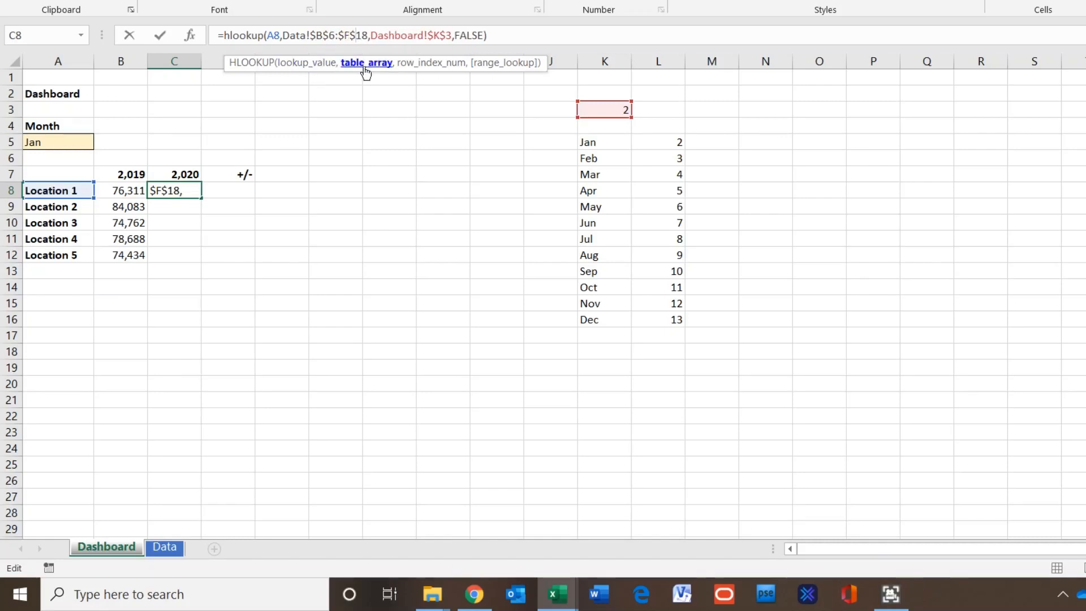
{"action": "key", "text": "Return"}
{"action": "left_click", "coordinate": [178, 189]}
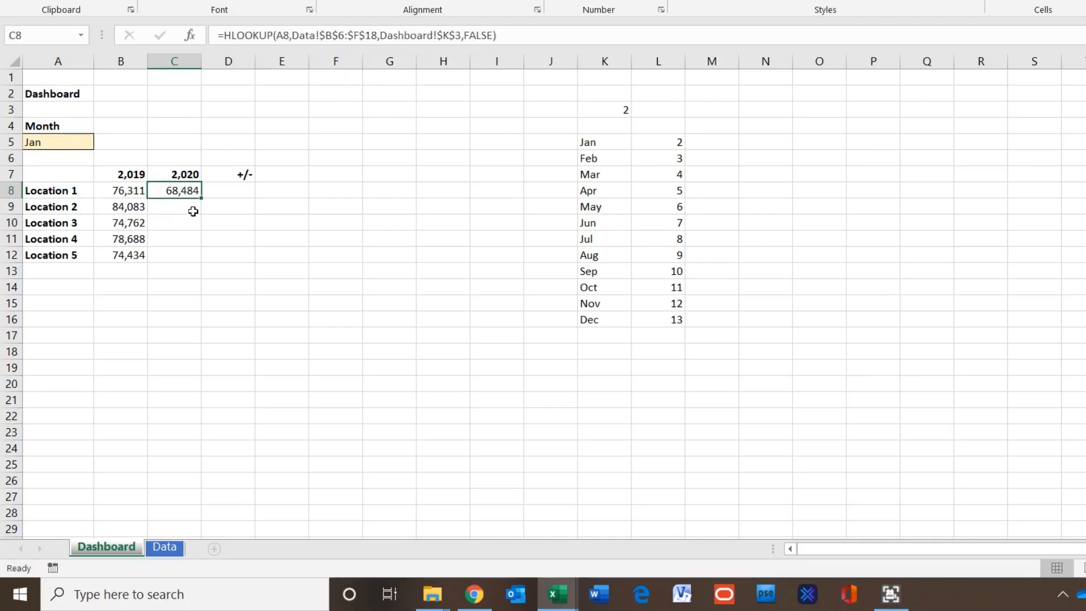
{"action": "left_click_drag", "start_coordinate": [202, 199], "coordinate": [196, 261]}
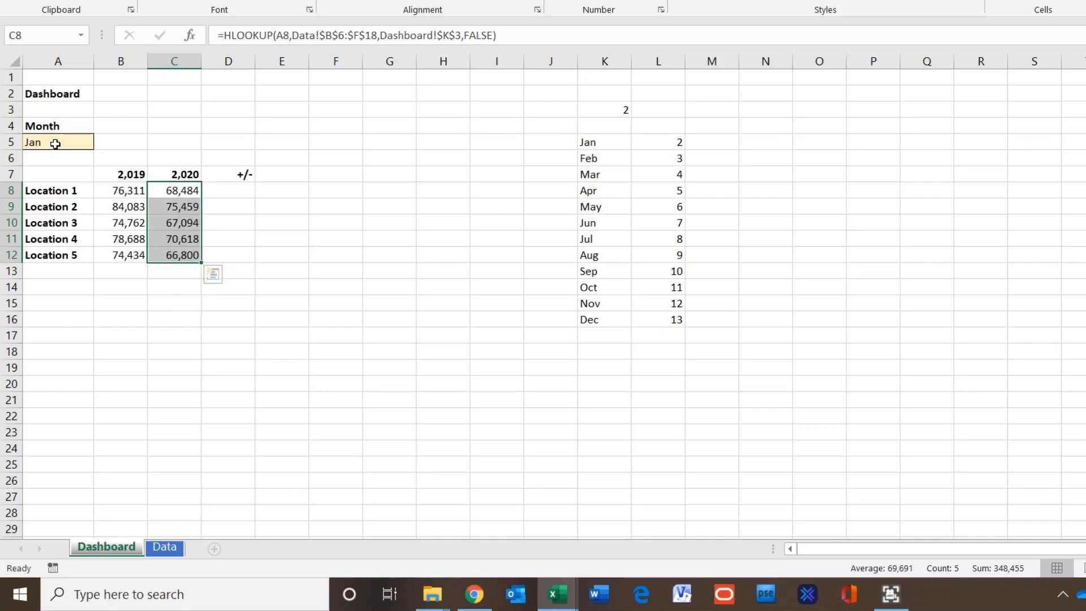
Check the C9 lookup result against Location 2's January 2020 sales in C7 of the Data sheet, returning to the Dashboard sheet
{"action": "left_click", "coordinate": [175, 208]}
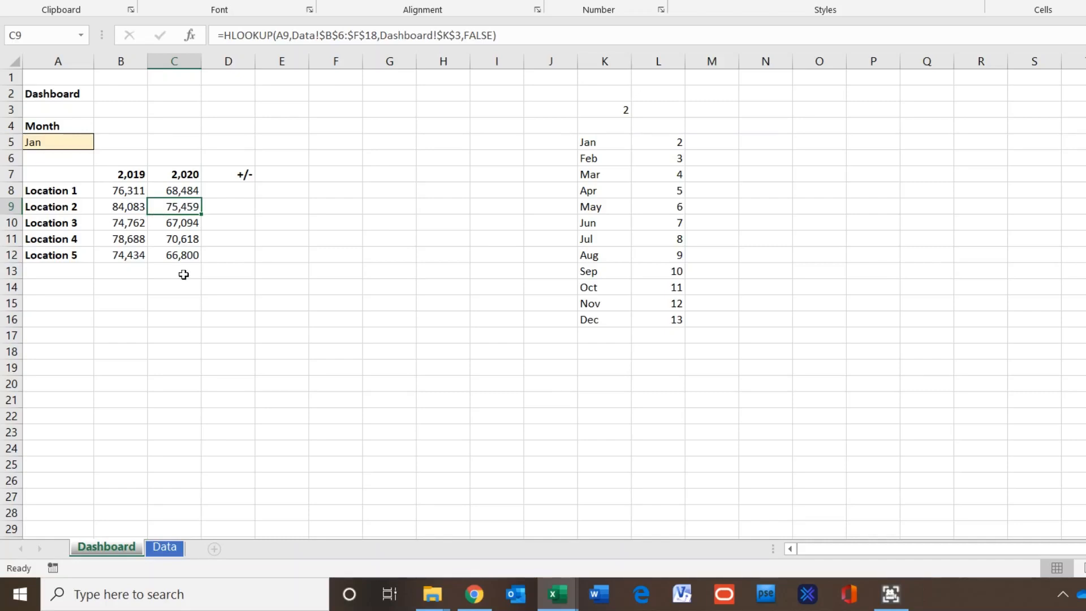
{"action": "left_click", "coordinate": [166, 547]}
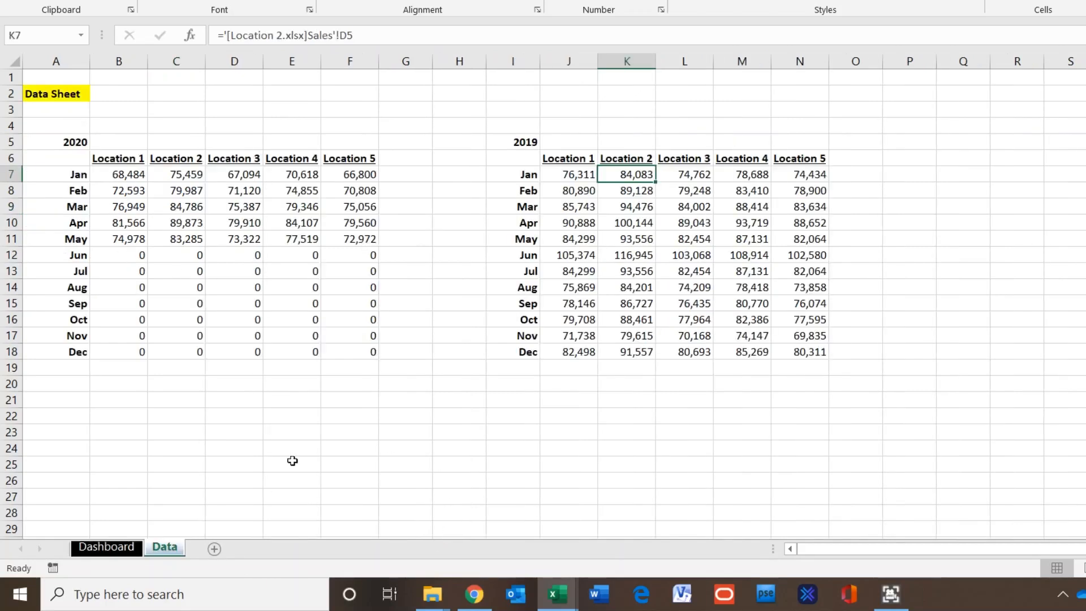
{"action": "left_click", "coordinate": [165, 175]}
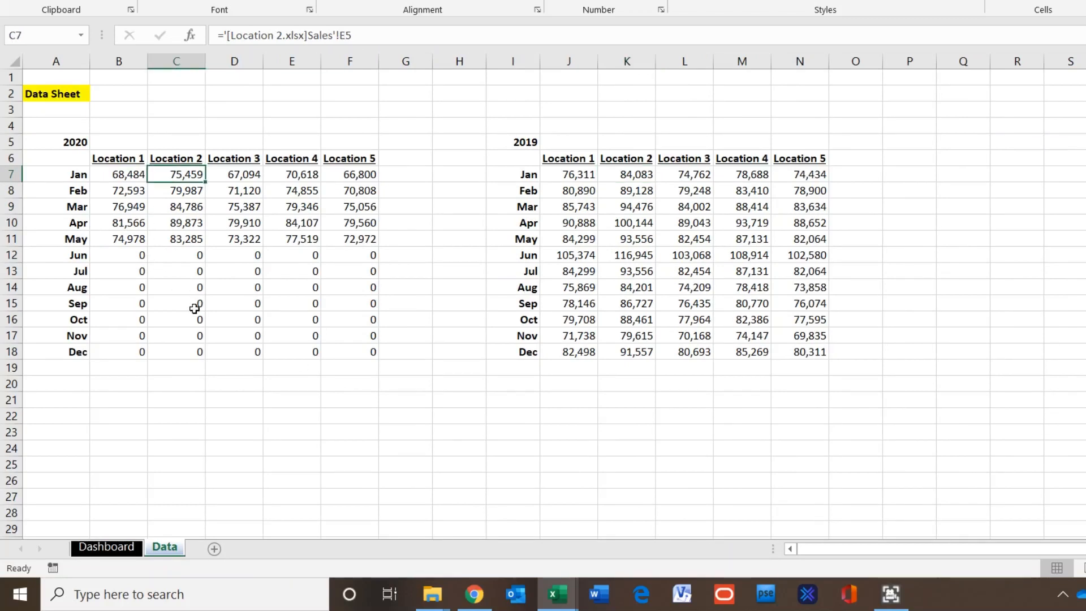
{"action": "left_click", "coordinate": [110, 546]}
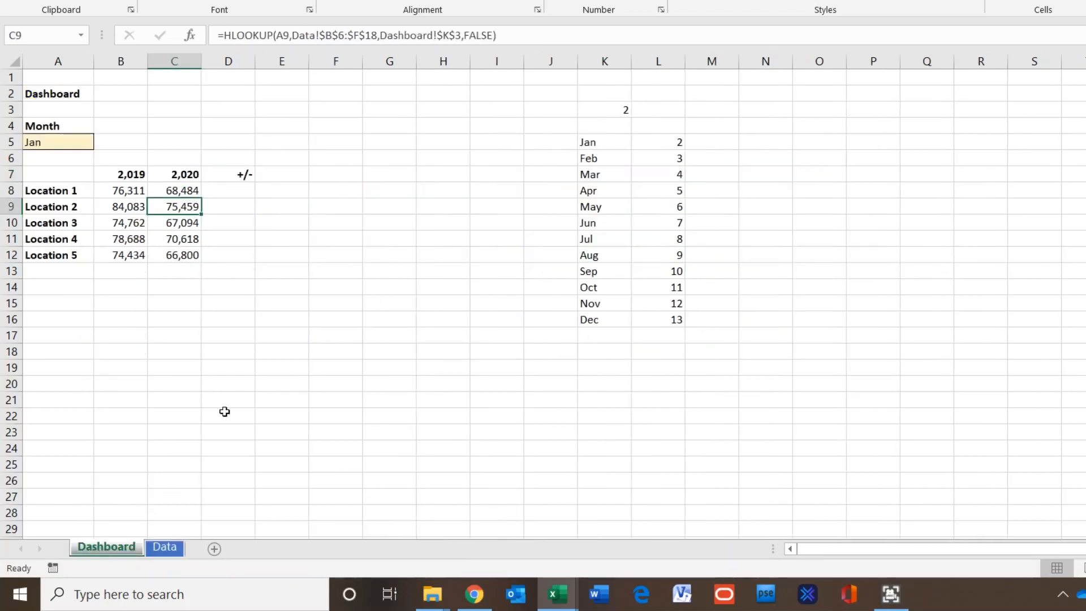
Test the 2019 and 2020 lookups by switching the month in A5 to Feb, Apr and Sep
{"action": "left_click", "coordinate": [64, 147]}
{"action": "left_click", "coordinate": [102, 144]}
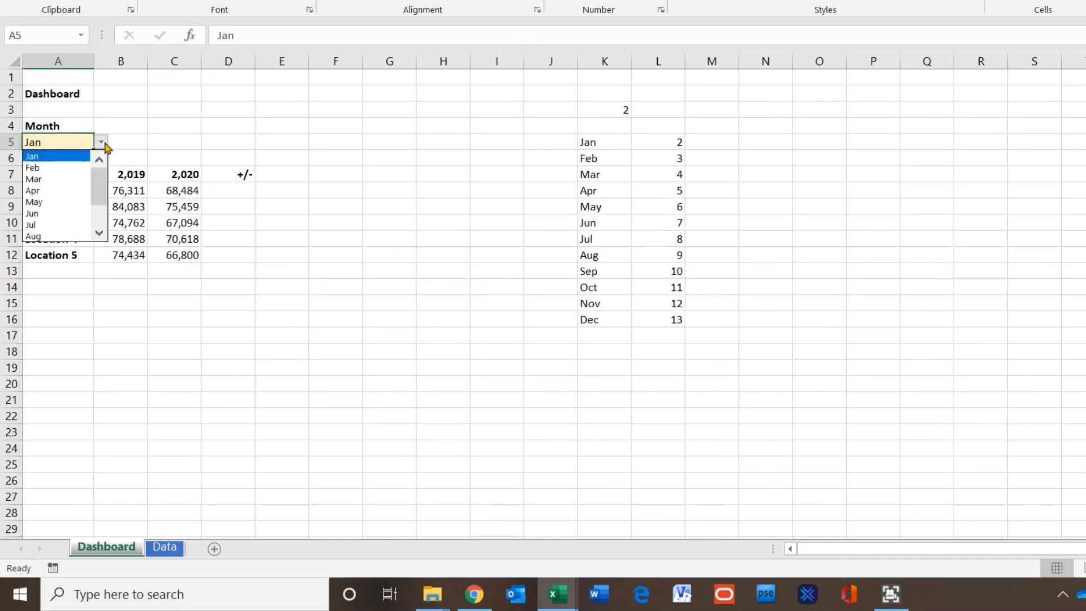
{"action": "left_click", "coordinate": [39, 167]}
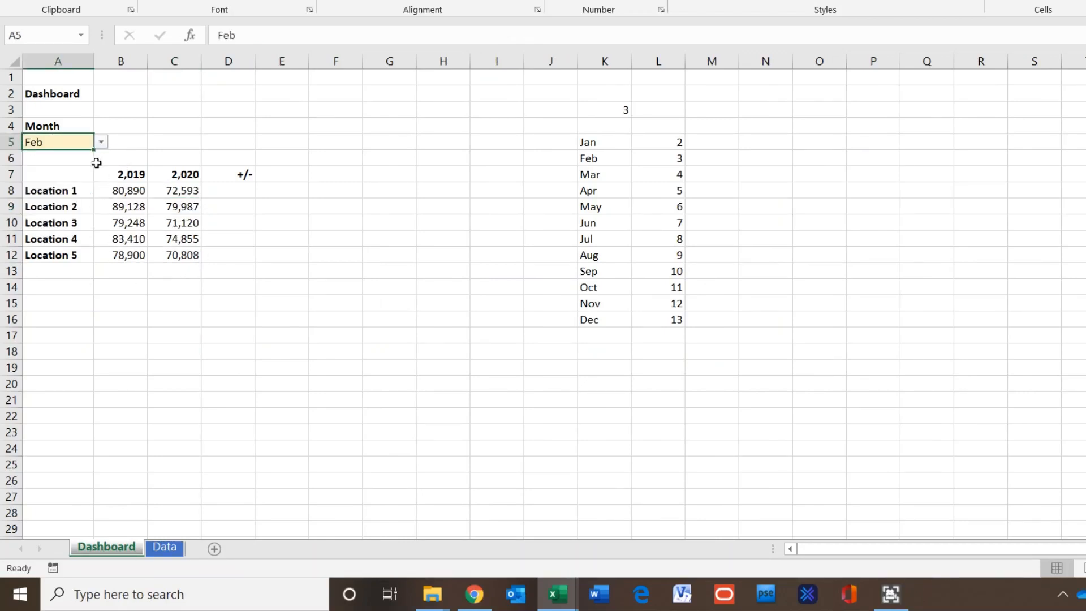
{"action": "left_click", "coordinate": [101, 143]}
{"action": "left_click", "coordinate": [57, 180]}
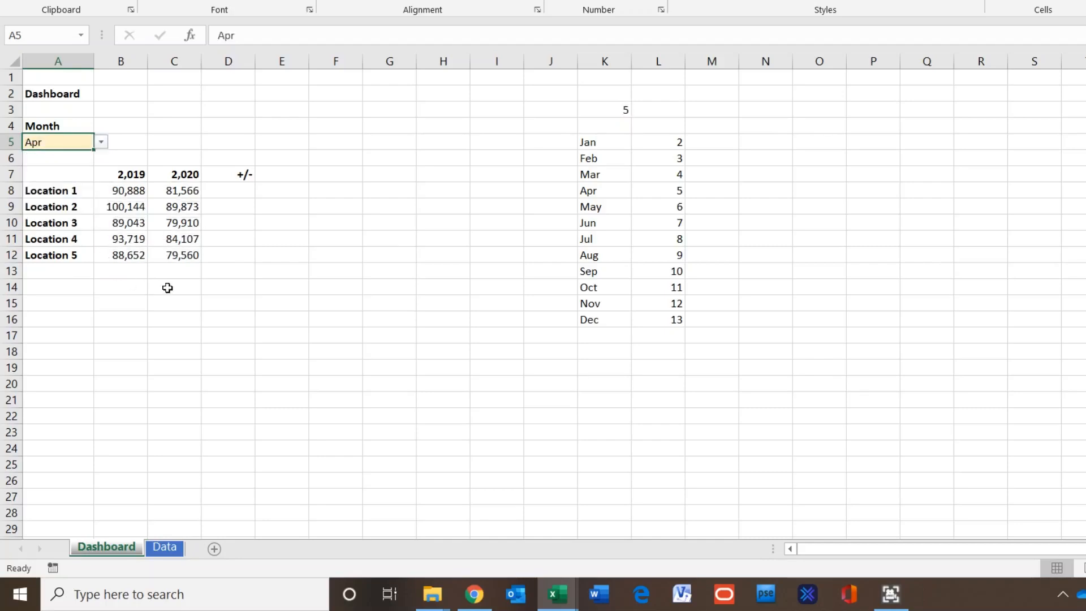
{"action": "left_click", "coordinate": [101, 142]}
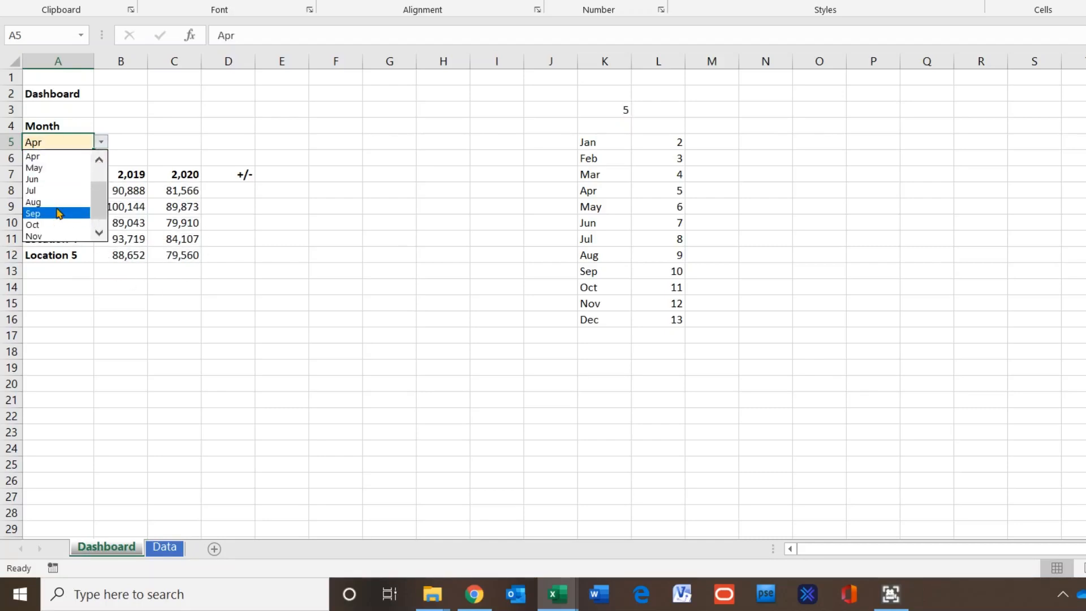
{"action": "left_click", "coordinate": [59, 215]}
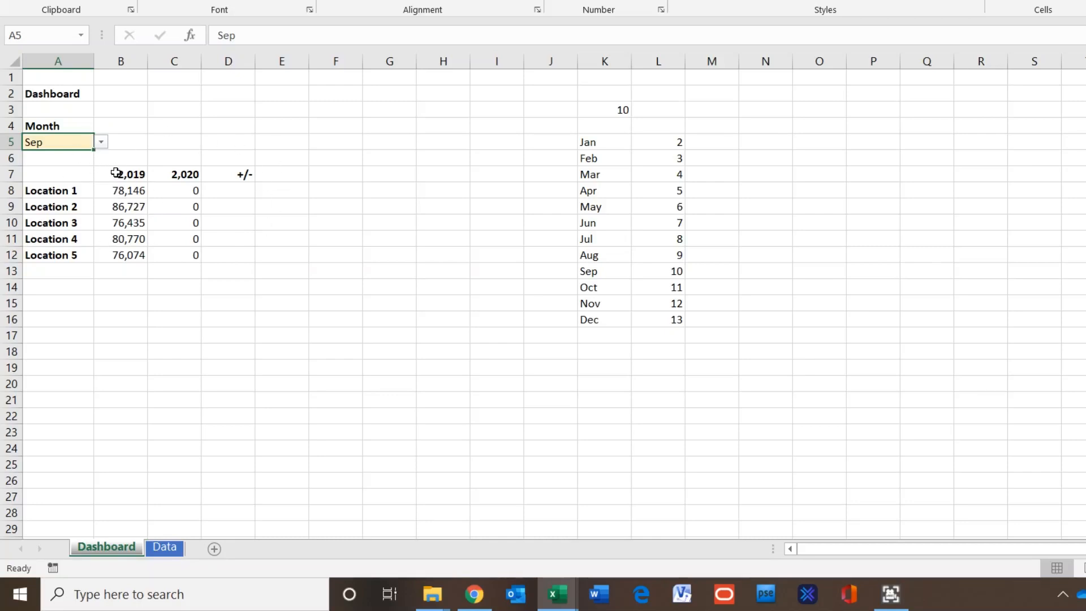
Format the year headings in B7:C7 with the General number format
{"action": "left_click_drag", "start_coordinate": [113, 173], "coordinate": [186, 173]}
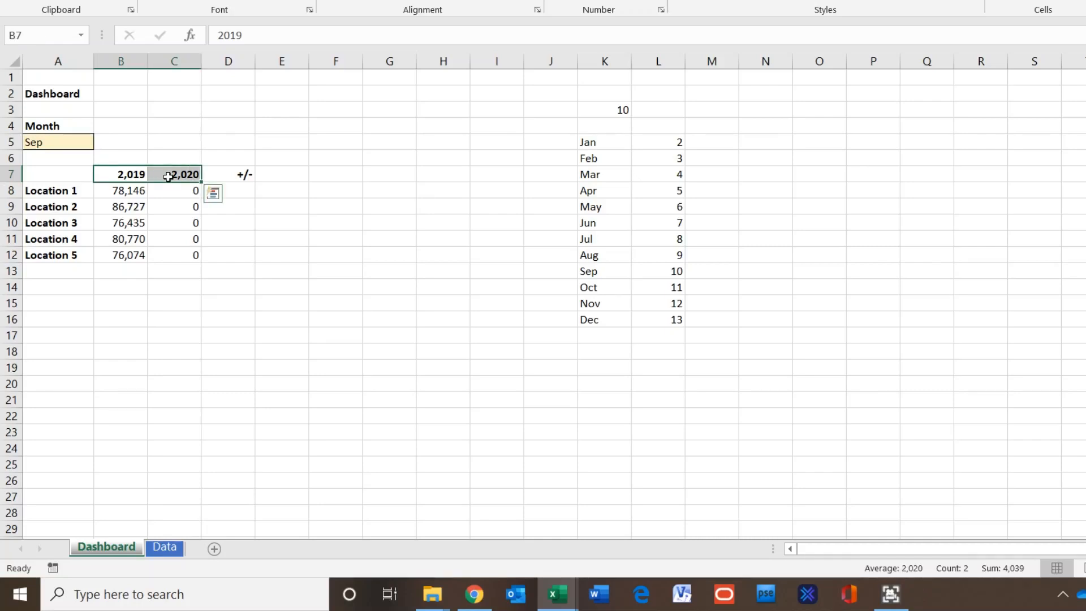
{"action": "right_click", "coordinate": [168, 180]}
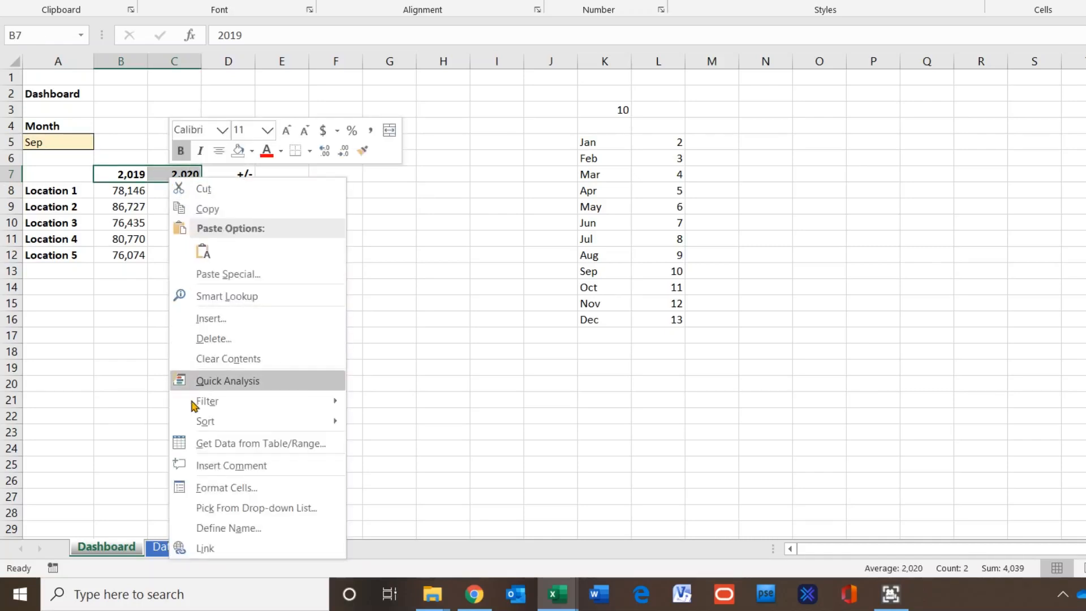
{"action": "left_click", "coordinate": [210, 487]}
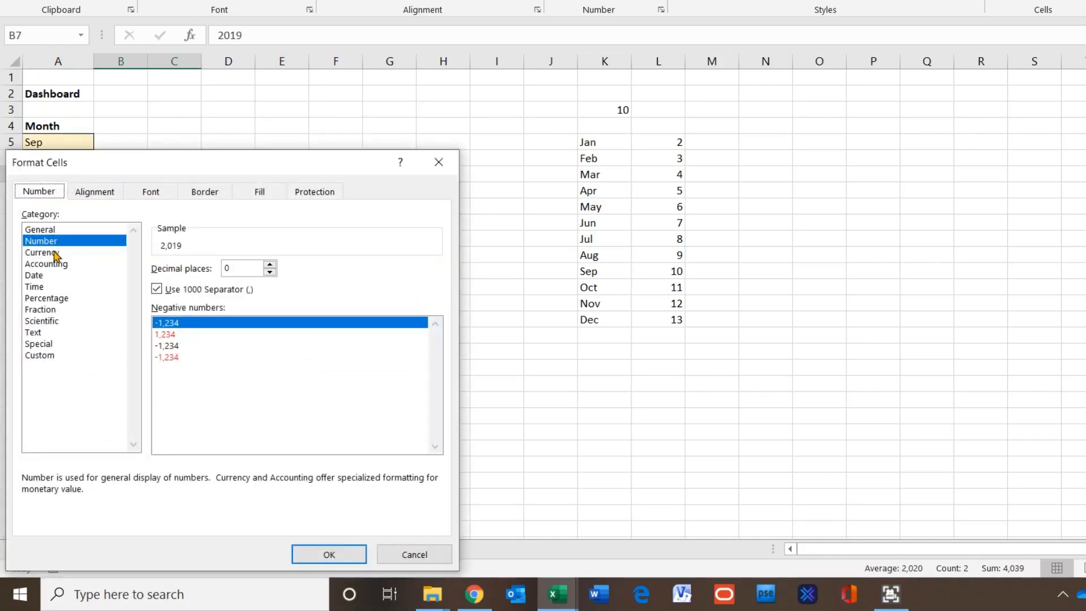
{"action": "left_click", "coordinate": [48, 229]}
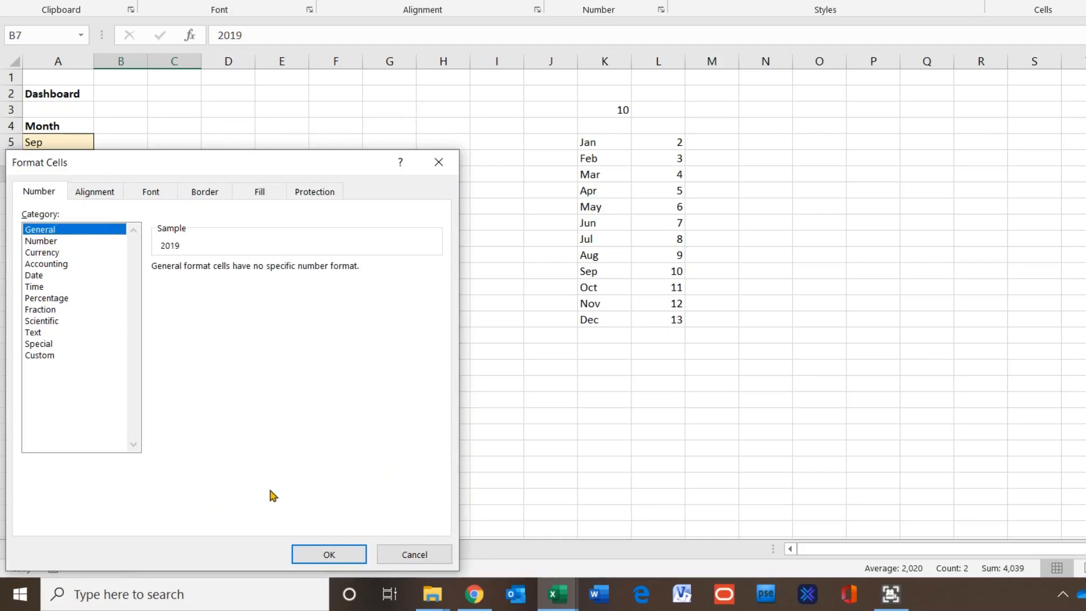
{"action": "left_click", "coordinate": [327, 554]}
{"action": "left_click", "coordinate": [278, 296]}
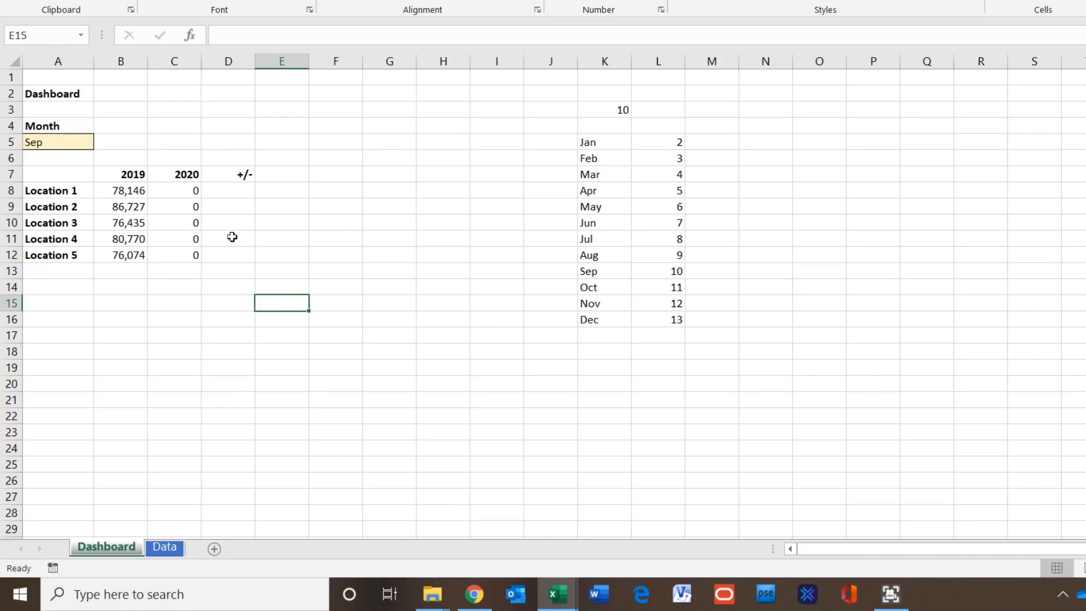
Enter the formula =C8-B8 in D8 to calculate Location 1's change in sales from 2019 to 2020
{"action": "left_click", "coordinate": [232, 191]}
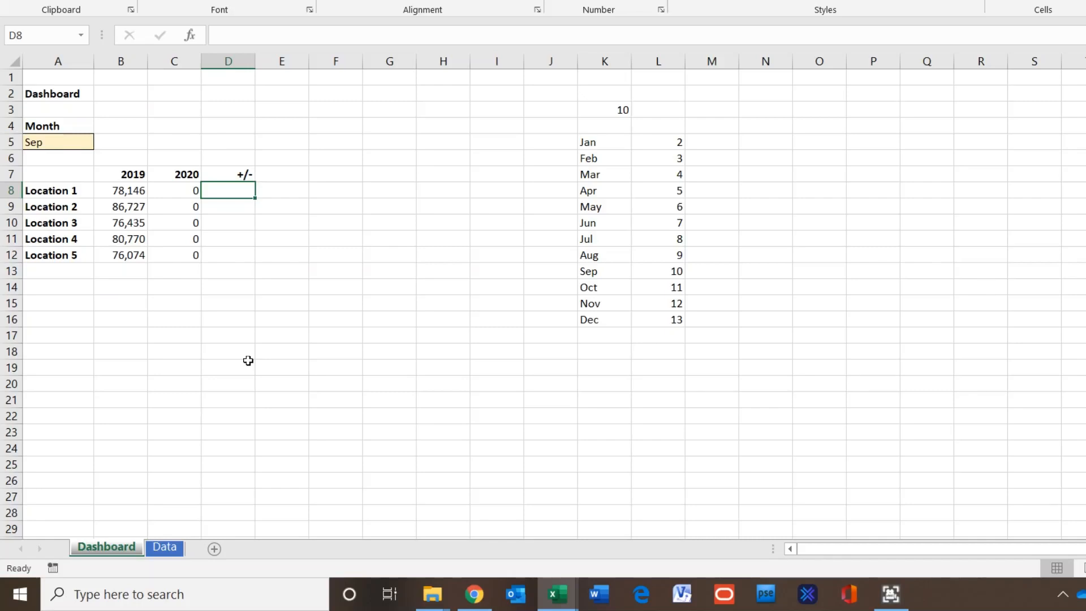
{"action": "type", "text": "="}
{"action": "left_click", "coordinate": [182, 192]}
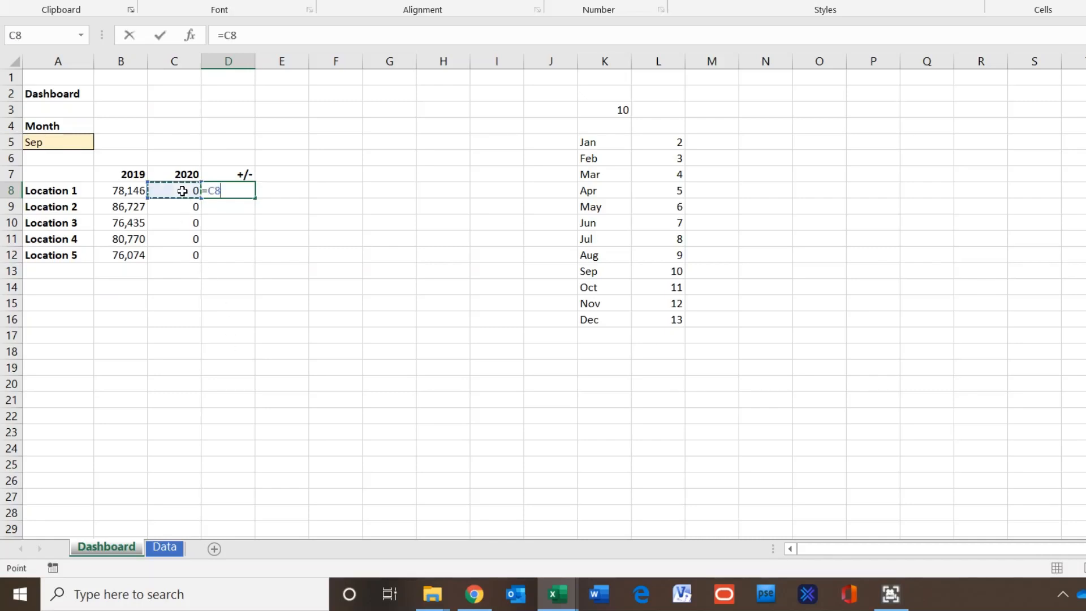
{"action": "type", "text": "-"}
{"action": "left_click", "coordinate": [117, 189]}
{"action": "key", "text": "Return"}
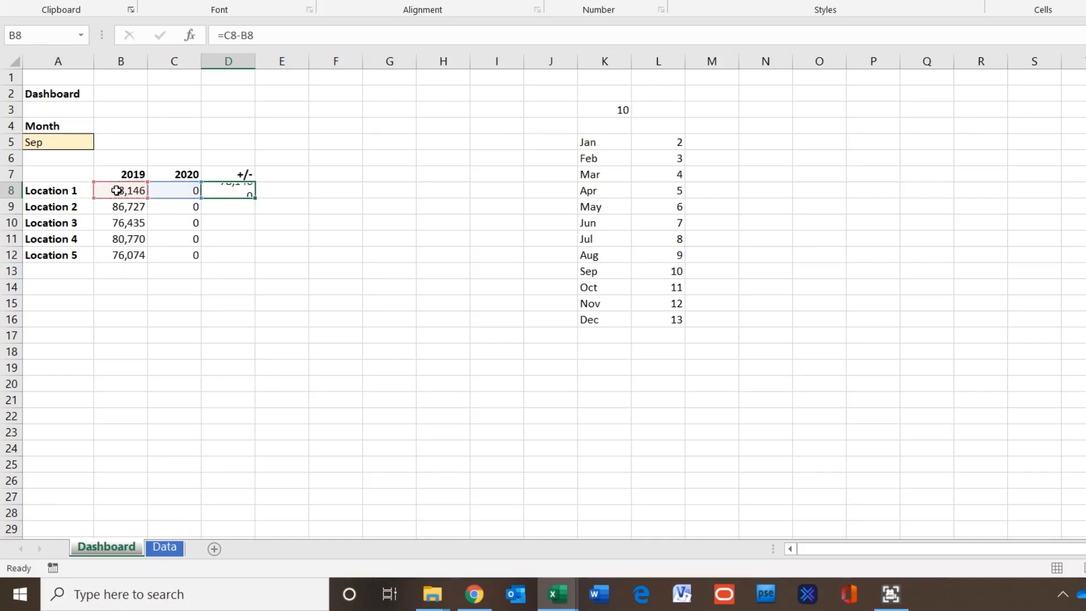
Set the dashboard month in A5 to Jan
{"action": "left_click", "coordinate": [74, 144]}
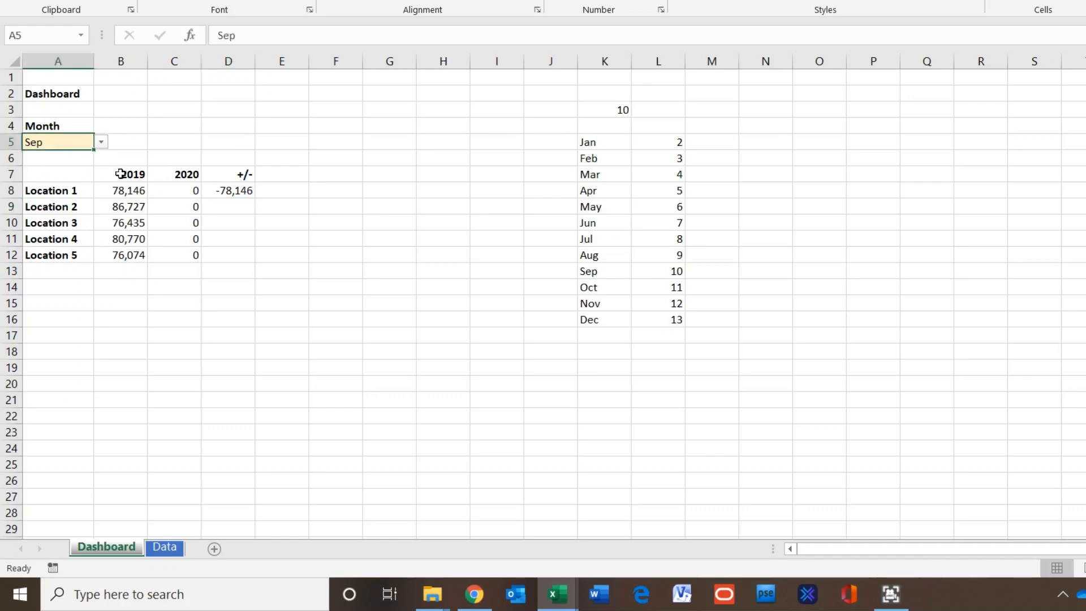
{"action": "left_click", "coordinate": [100, 142]}
{"action": "scroll", "coordinate": [83, 170], "scroll_direction": "up", "scroll_amount": 3}
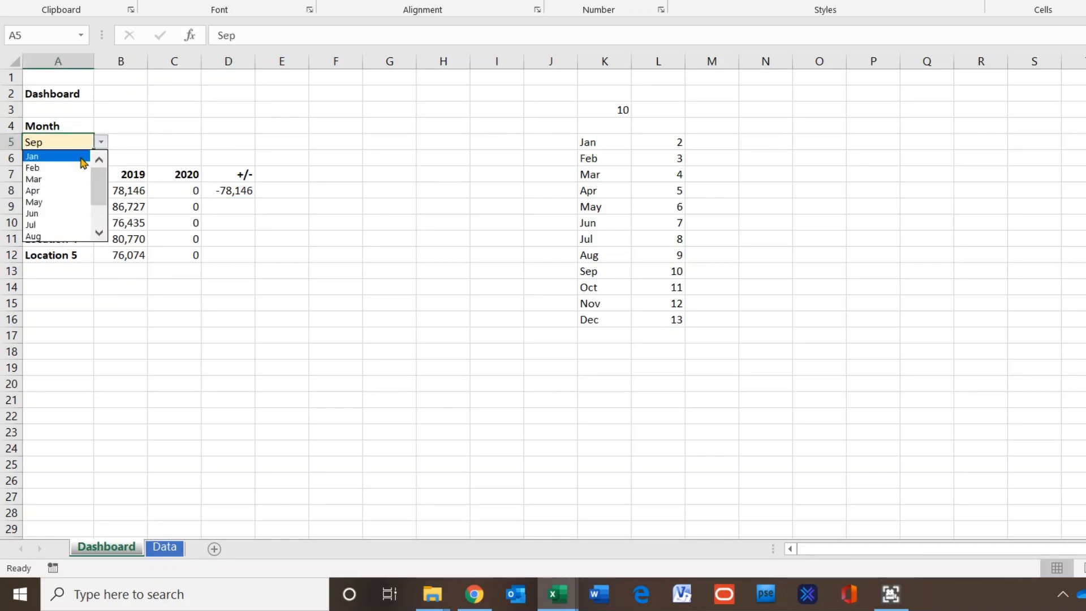
{"action": "left_click", "coordinate": [57, 156]}
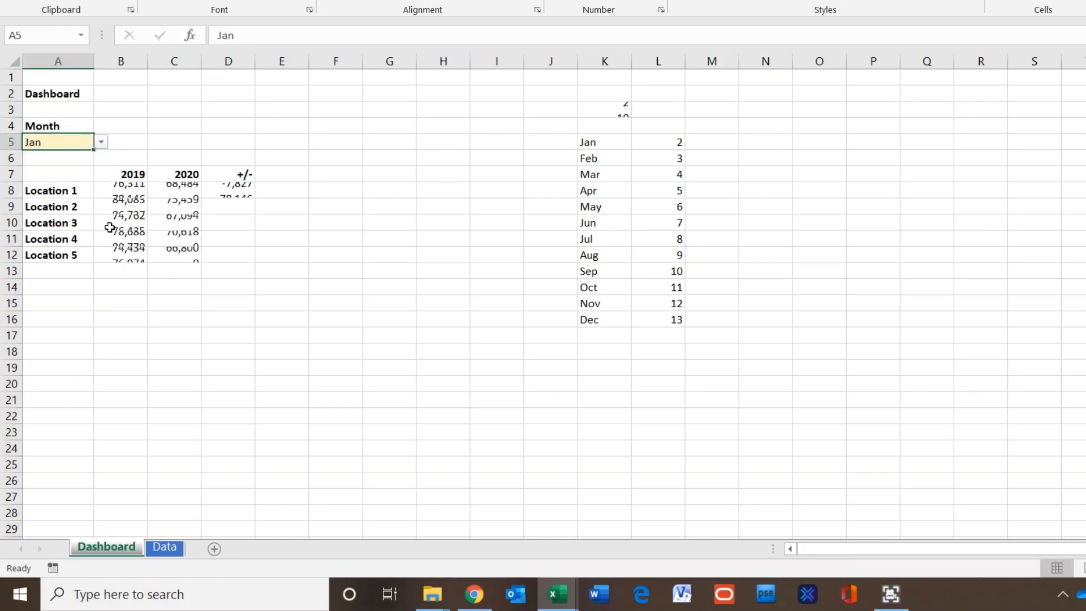
Fill the +/- formula from D8 down to D12 for the remaining locations
{"action": "left_click", "coordinate": [226, 191]}
{"action": "left_click_drag", "start_coordinate": [253, 196], "coordinate": [254, 263]}
{"action": "left_click", "coordinate": [288, 357]}
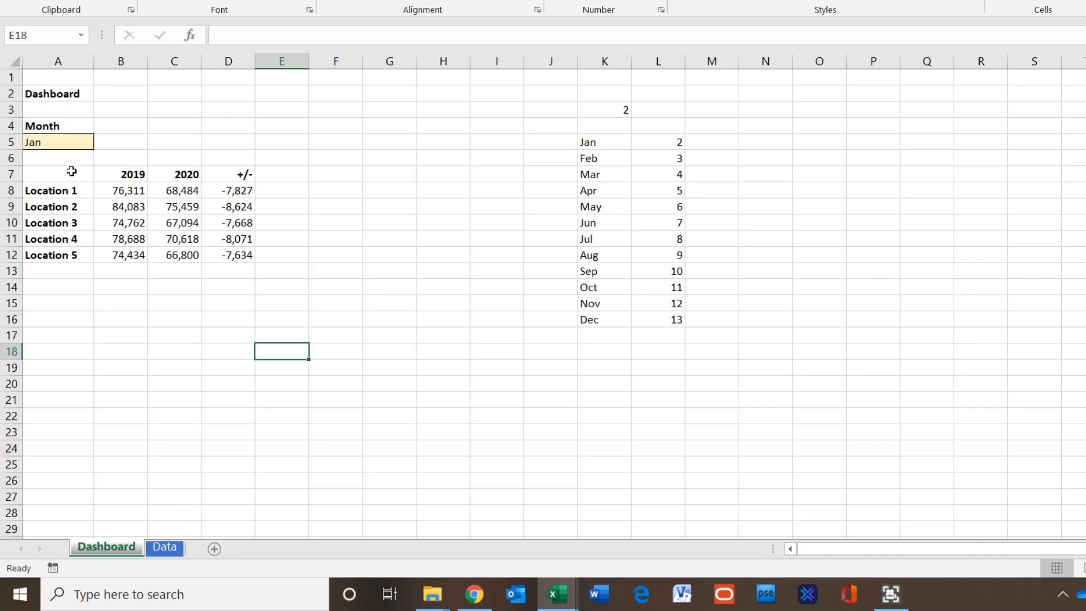
Hide the helper columns K:L, which hold the month list and row index numbers, on the Dashboard sheet
{"action": "left_click", "coordinate": [599, 62]}
{"action": "left_click_drag", "start_coordinate": [599, 61], "coordinate": [643, 61]}
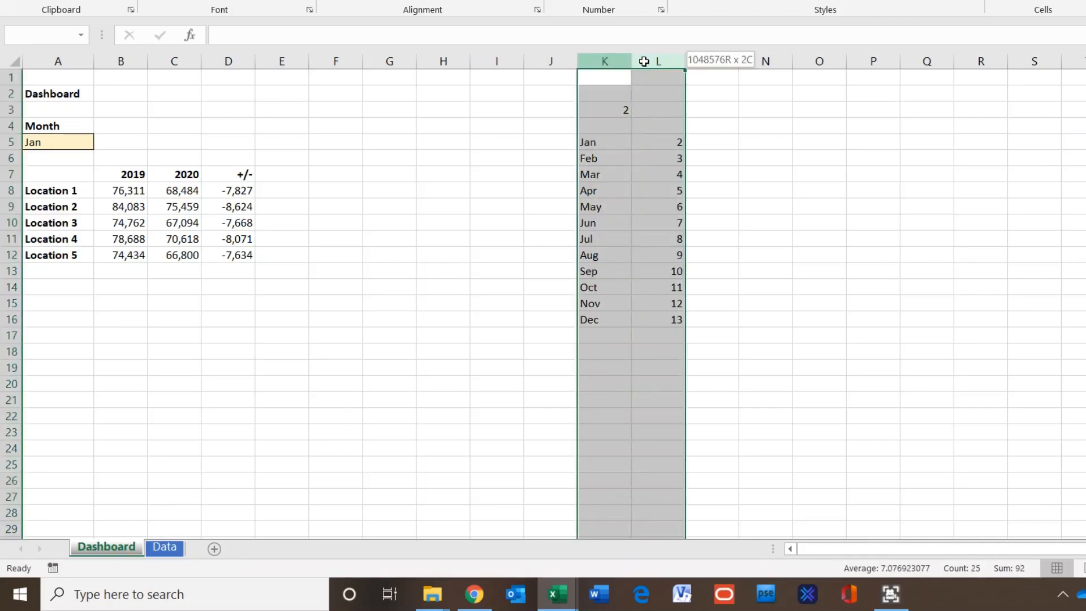
{"action": "right_click", "coordinate": [646, 61]}
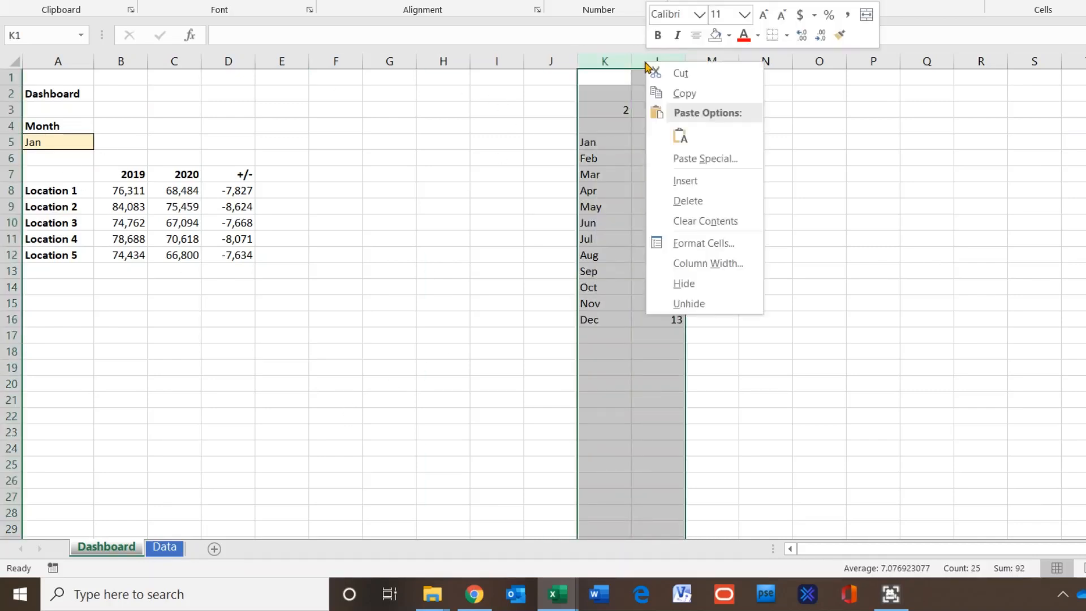
{"action": "left_click", "coordinate": [683, 283]}
{"action": "left_click_drag", "start_coordinate": [560, 335], "coordinate": [572, 328]}
{"action": "left_click", "coordinate": [572, 328]}
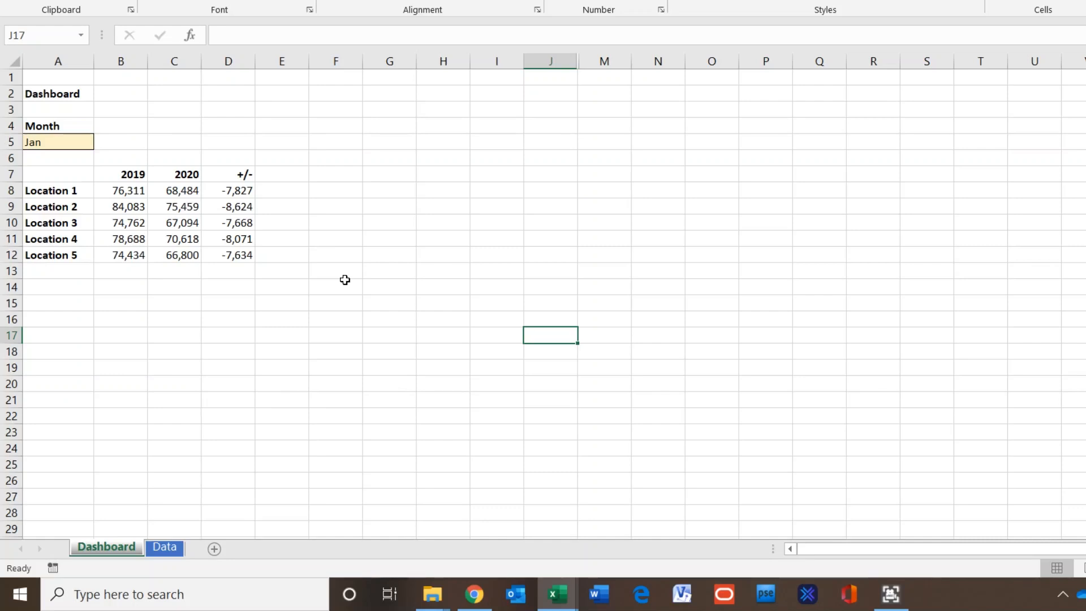
{"action": "key", "text": "Left"}
{"action": "key", "text": "Left"}
{"action": "key", "text": "Down"}
{"action": "key", "text": "Down"}
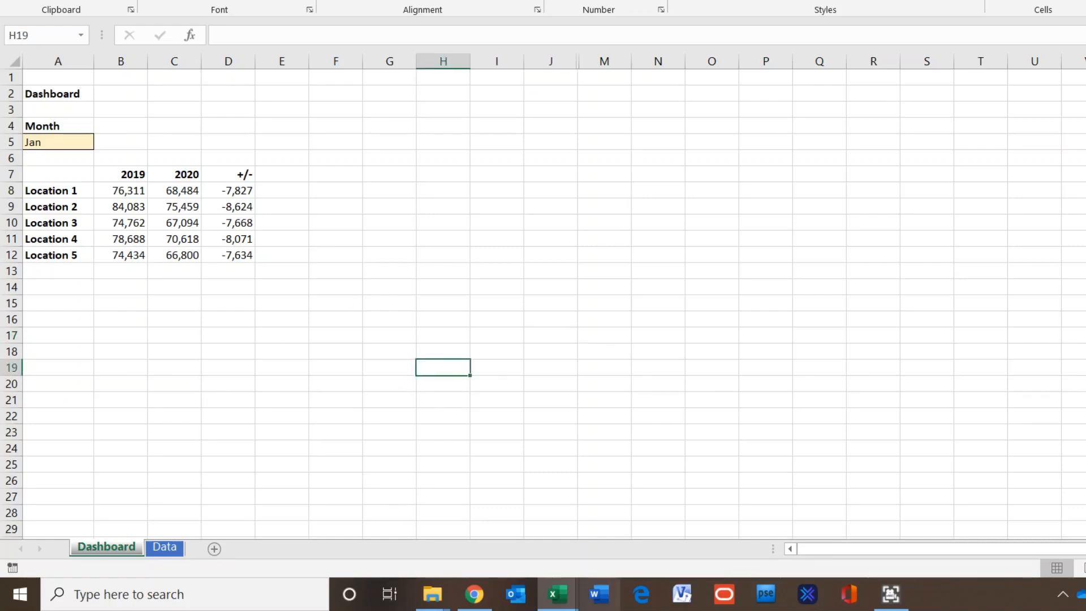
Switch to the Location 1 sales workbook and close it, returning to the Dashboard workbook
{"action": "mouse_move", "coordinate": [558, 599]}
{"action": "left_click", "coordinate": [608, 542]}
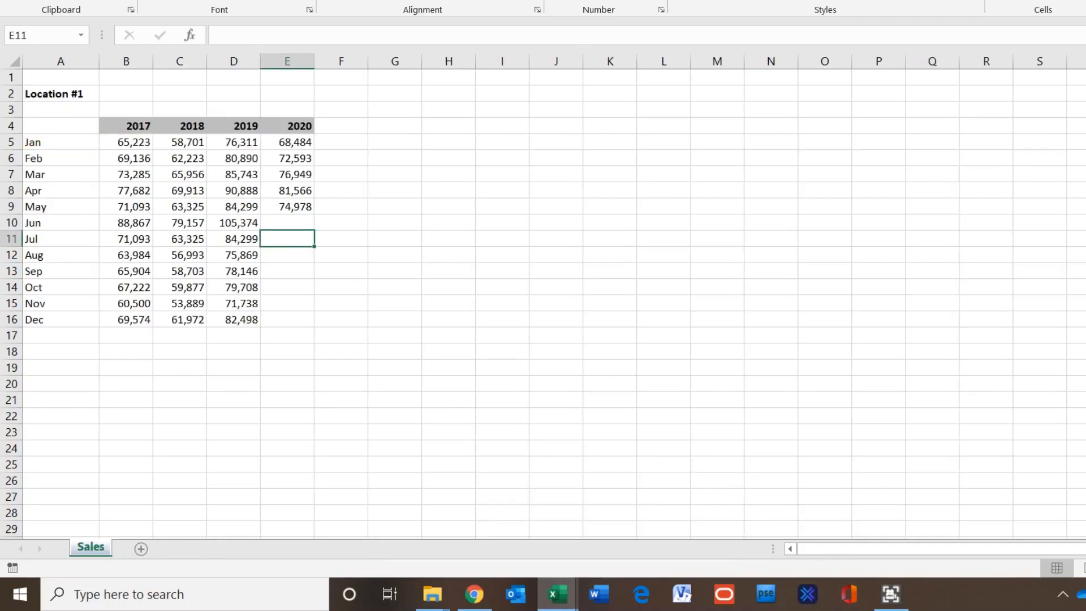
{"action": "key", "text": "ctrl+w"}
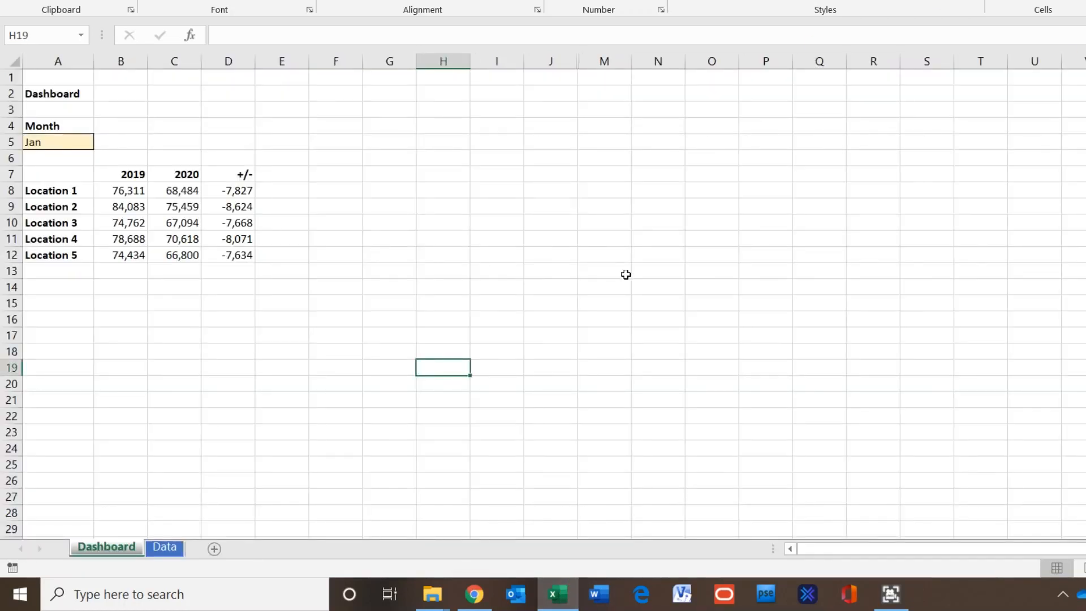
Review the linked Data sheet, and switch to File Explorer to examine the location and Dashboard workbooks in Sample Sales Folder
{"action": "left_click", "coordinate": [168, 548]}
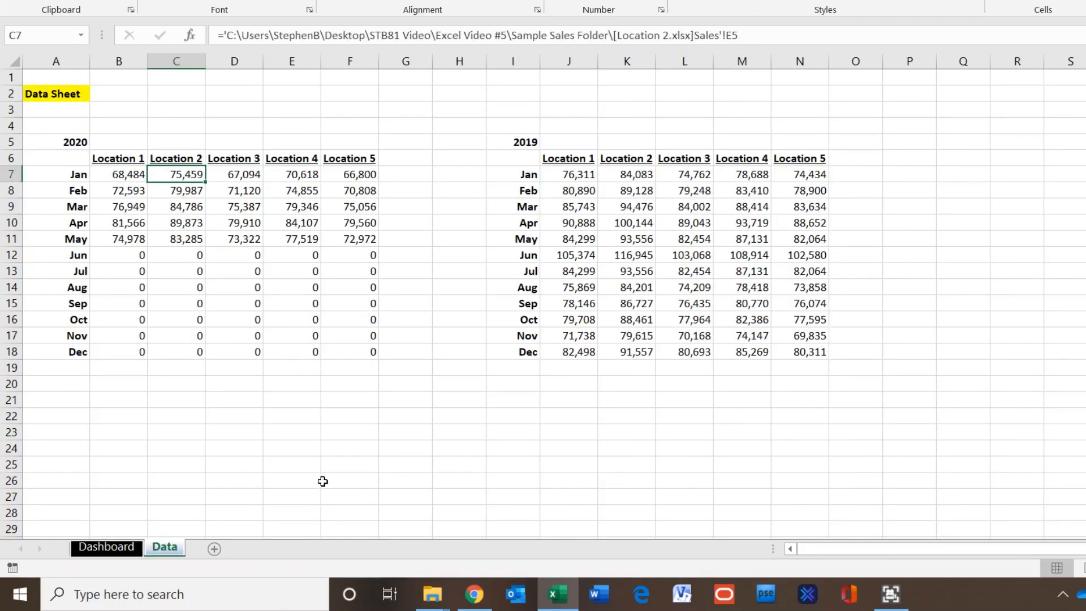
{"action": "mouse_move", "coordinate": [433, 591]}
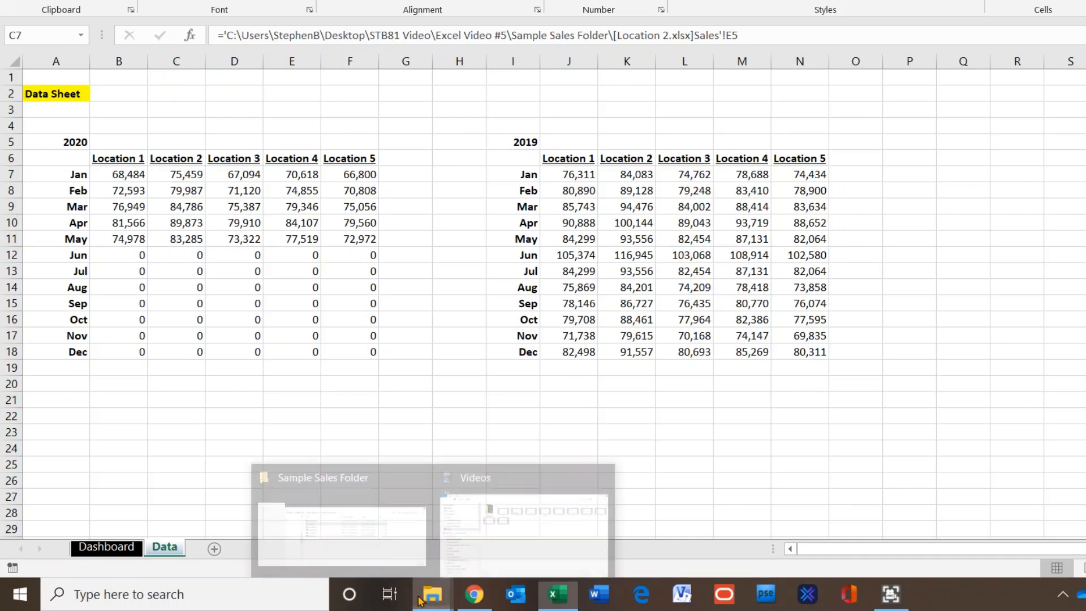
{"action": "left_click", "coordinate": [369, 531]}
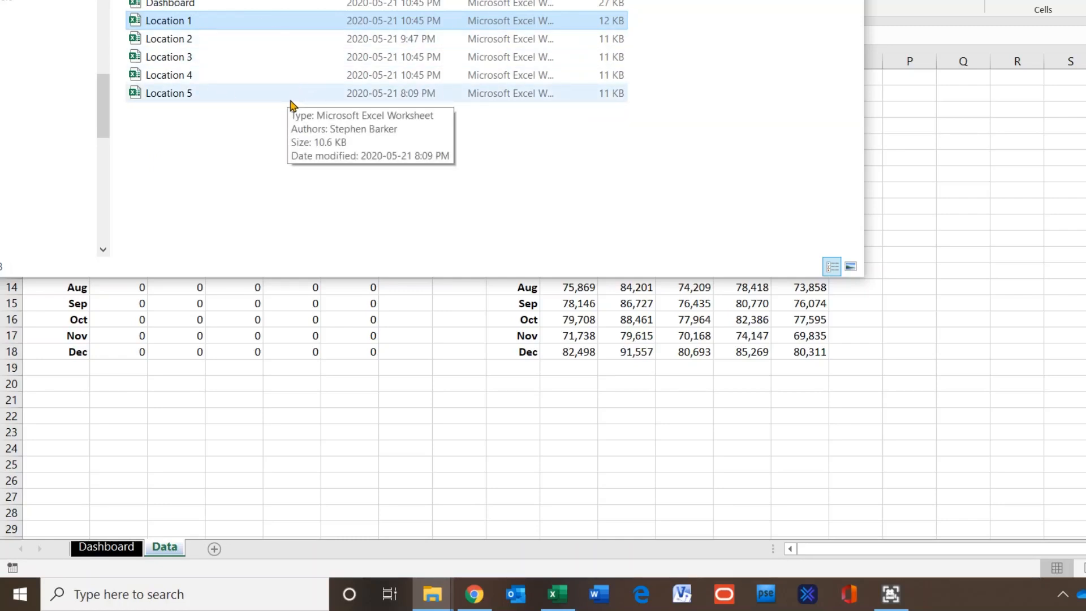
{"action": "left_click", "coordinate": [168, 45]}
{"action": "left_click", "coordinate": [171, 56]}
{"action": "left_click", "coordinate": [175, 94]}
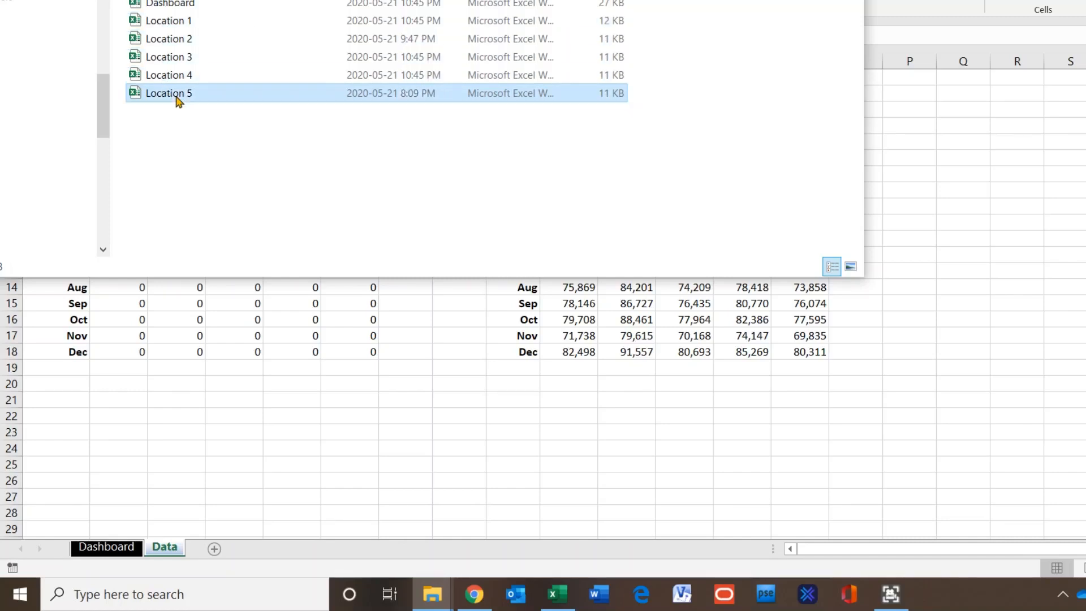
{"action": "left_click", "coordinate": [170, 6]}
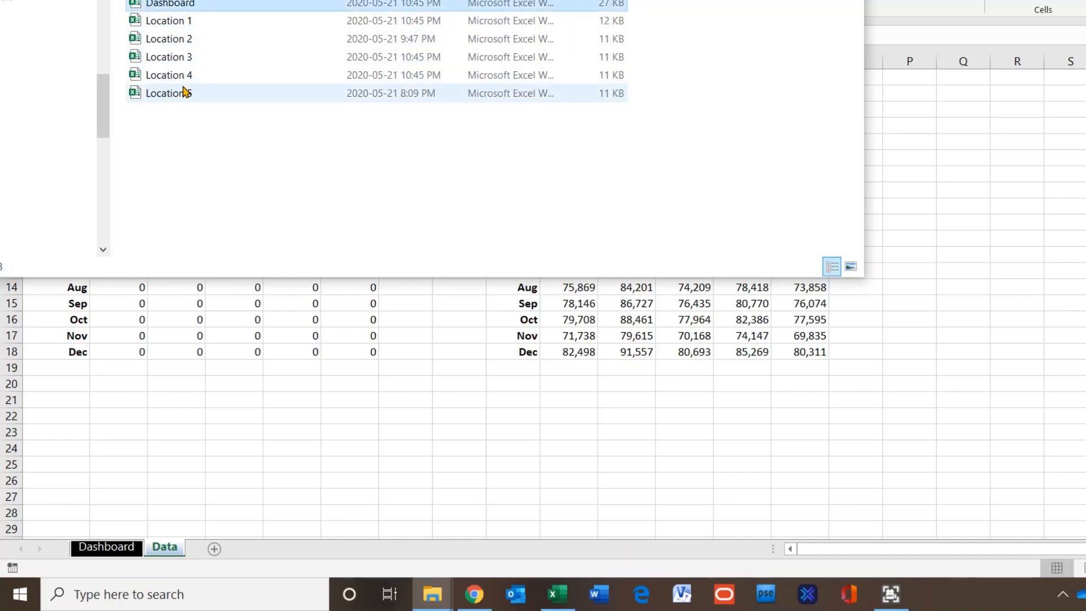